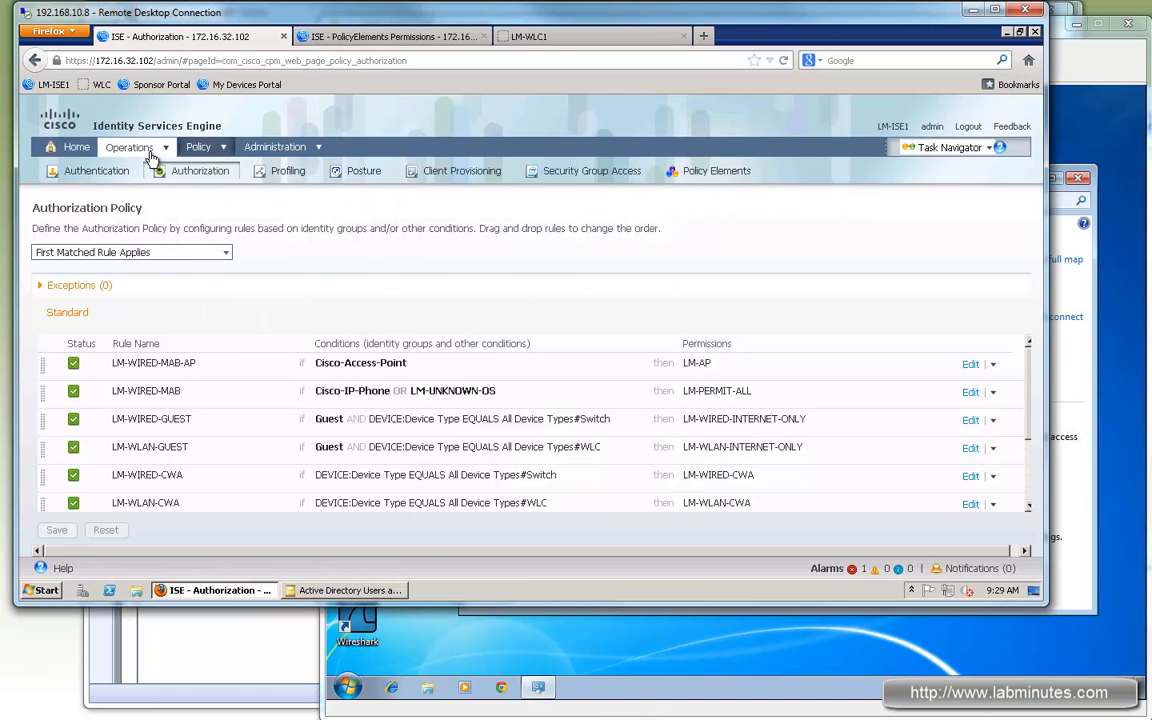
Step: Open Operations > Authentications in a new tab and switch to the Live Authentications log
mouse_move(135, 150)
right_click(153, 172)
key("t")
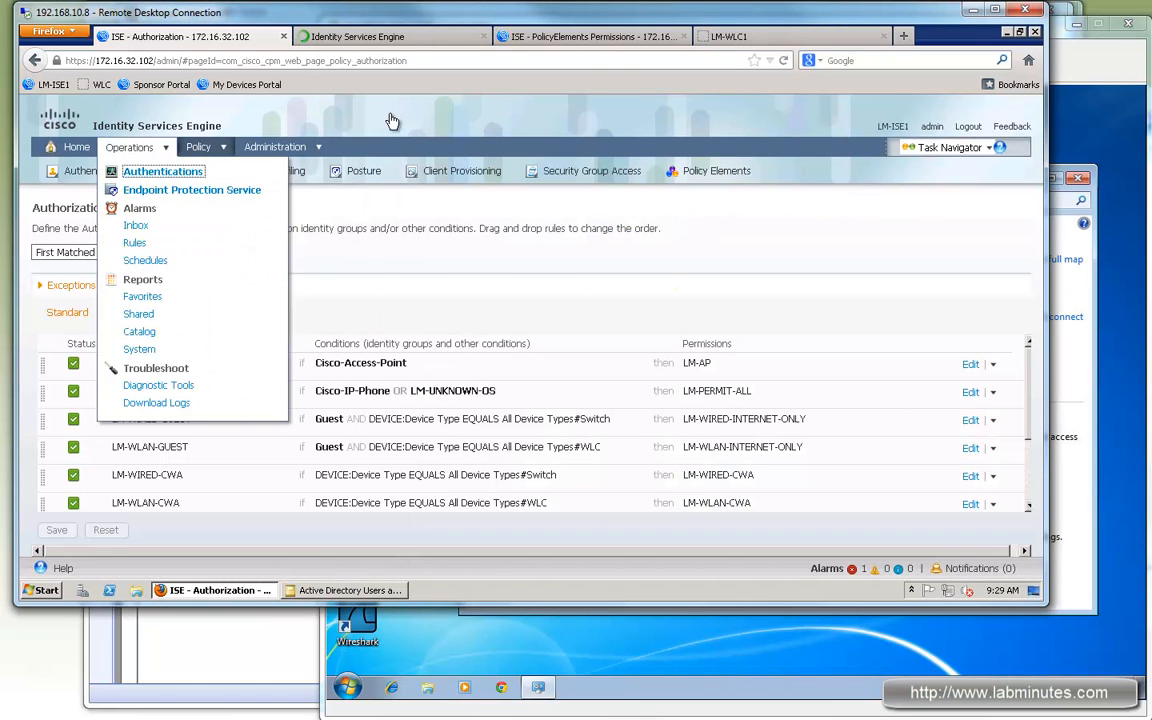
left_click_drag(390, 40, 585, 38)
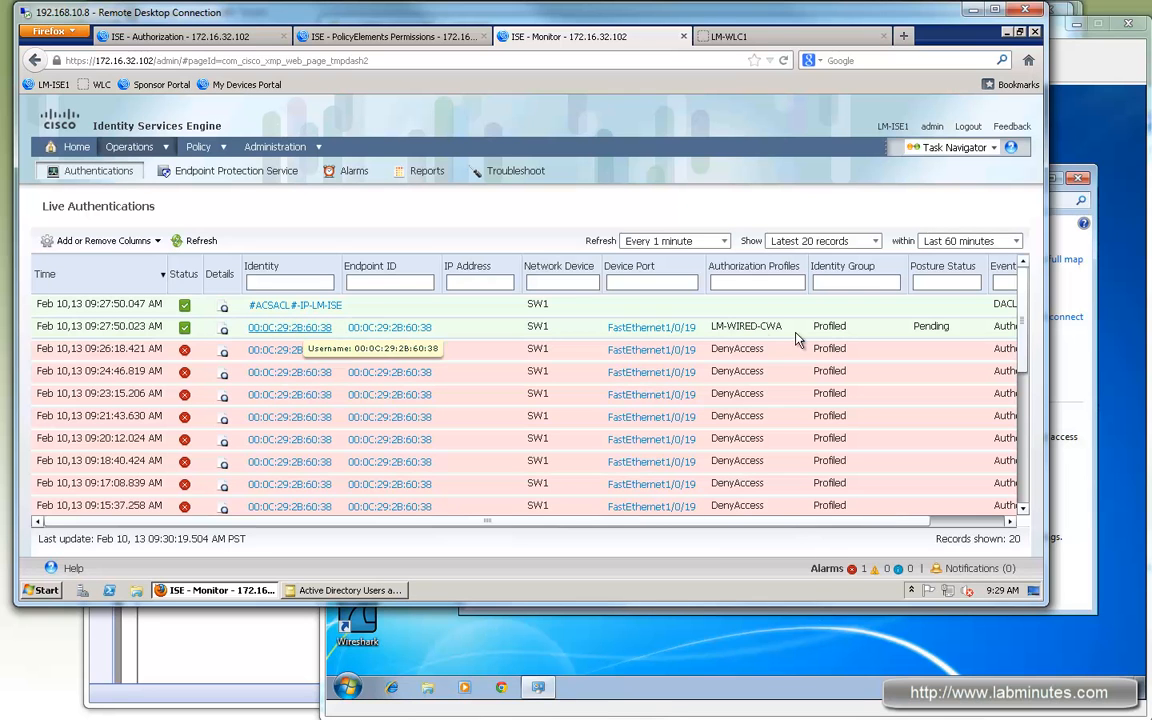
Step: Launch Chrome on the guest VM to load the Guest Portal login, then return to the ISE console
left_click(1095, 264)
left_click(502, 688)
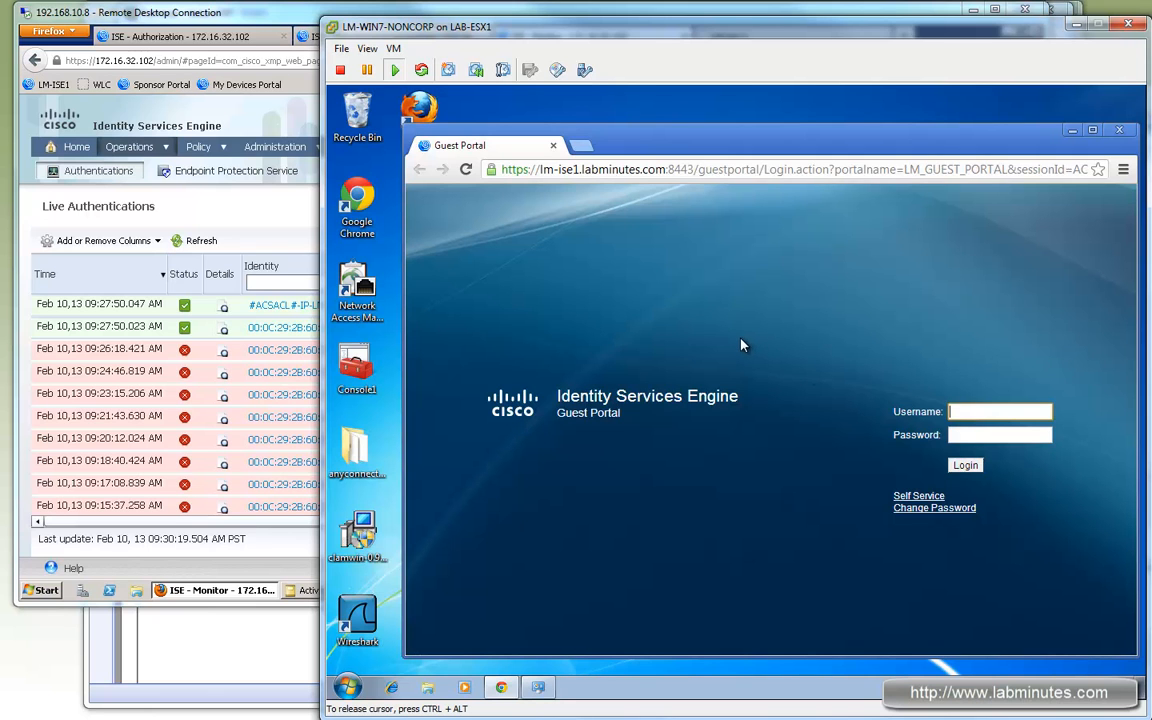
left_click(254, 18)
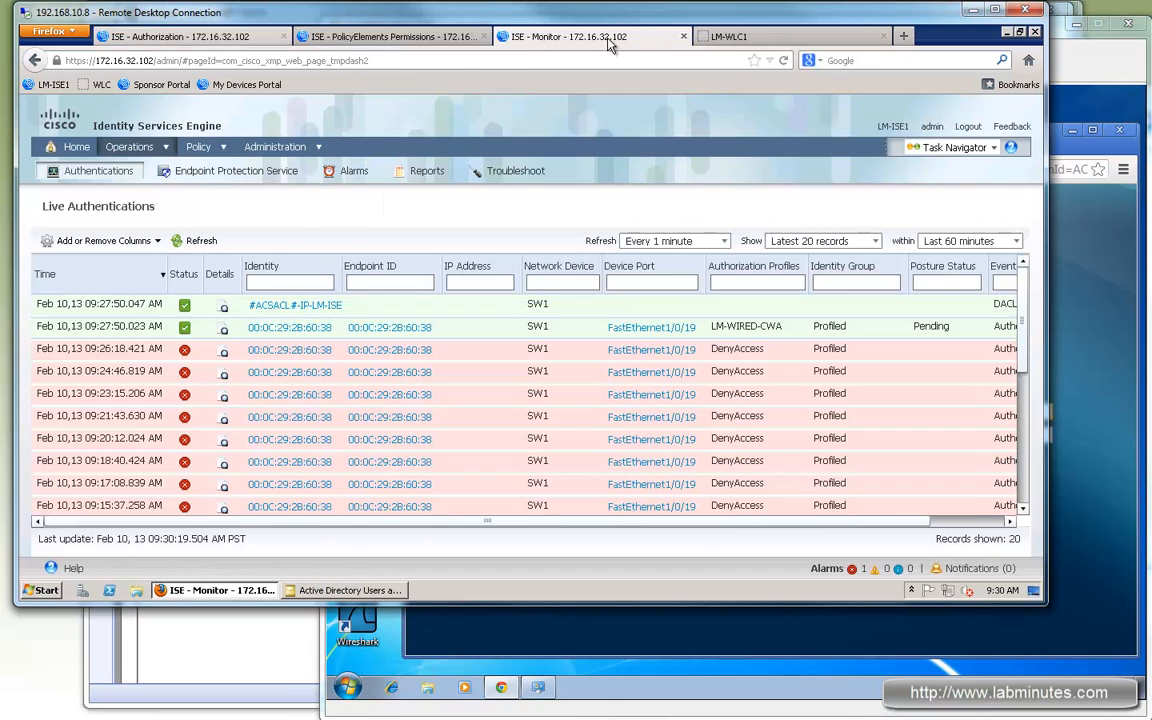
left_click(398, 38)
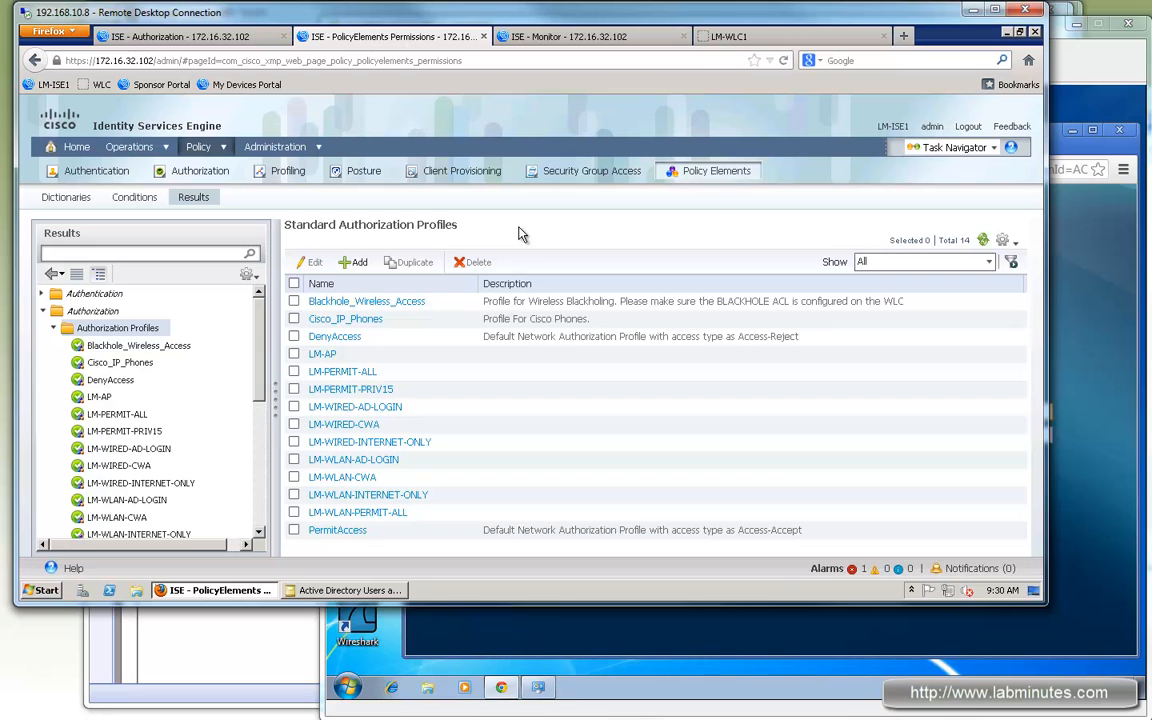
Step: Go to the Portal Theme page under Web Portal Management Settings > General
mouse_move(278, 147)
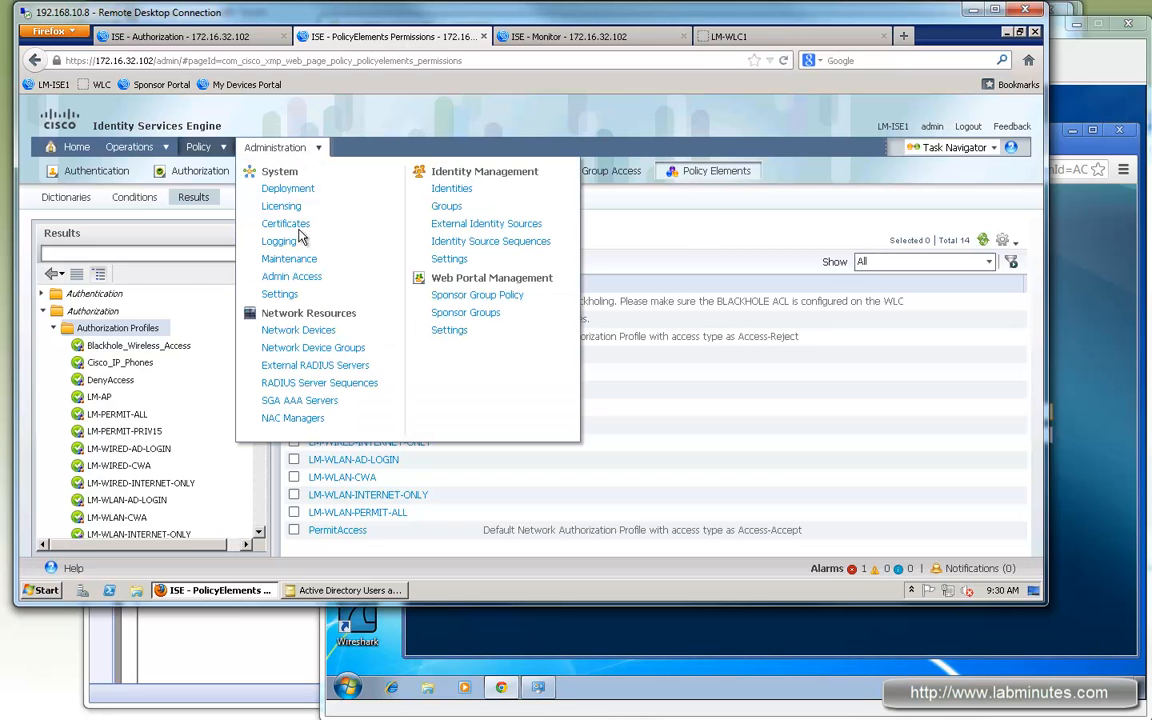
left_click(449, 330)
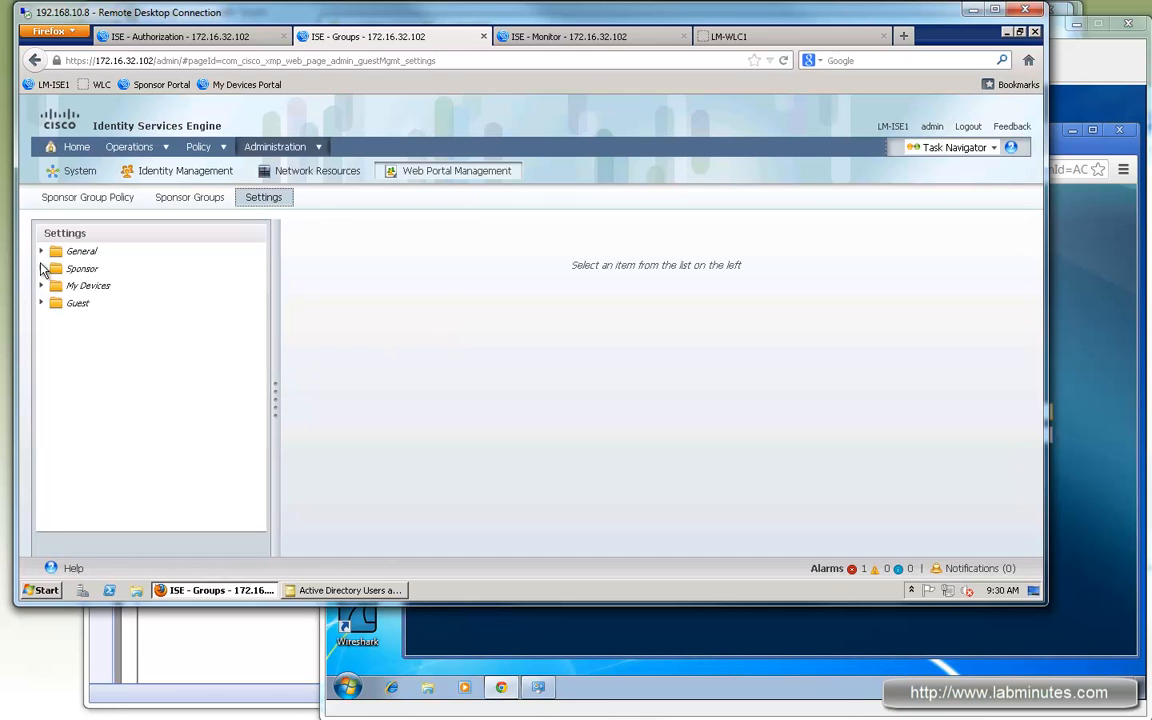
left_click(42, 253)
left_click(102, 269)
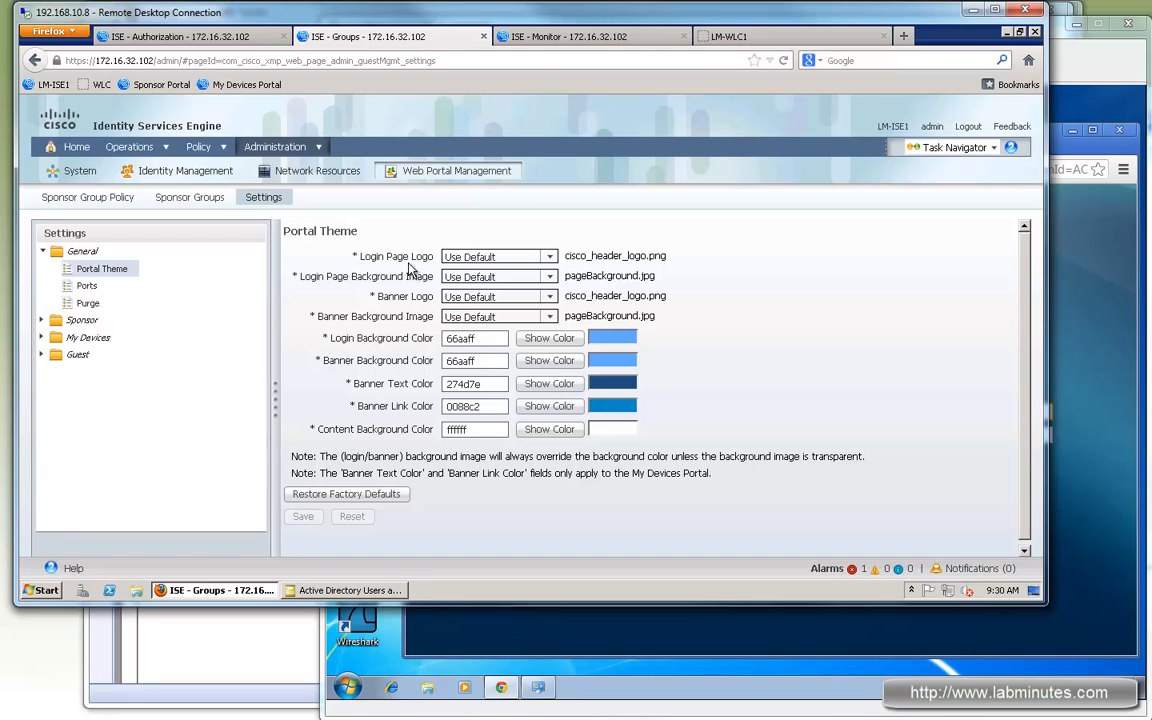
Step: Upload logo-square-150.png as the login page logo
double_click(365, 262)
left_click(548, 258)
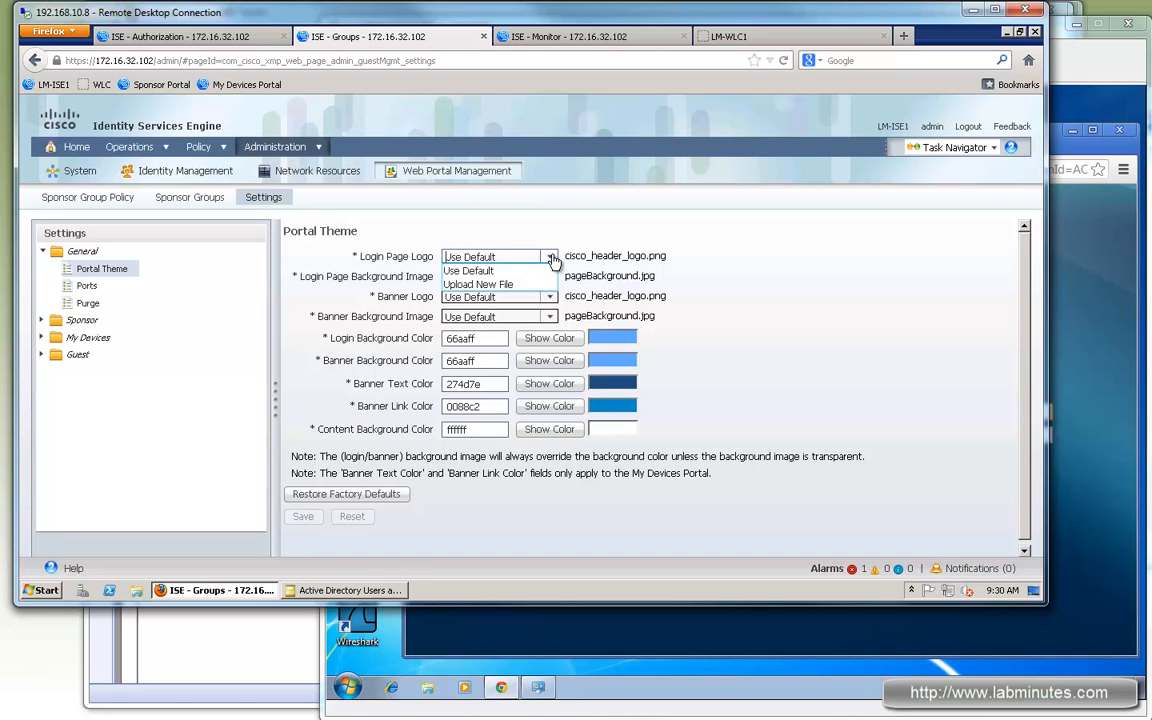
left_click(477, 285)
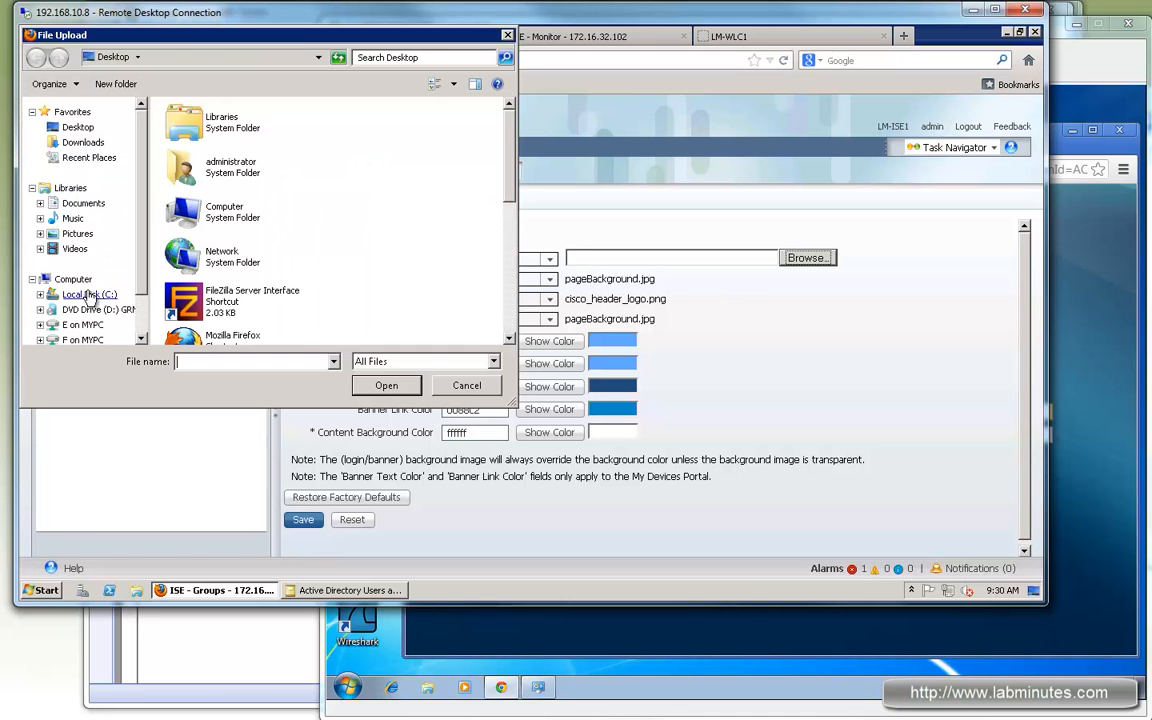
left_click(80, 294)
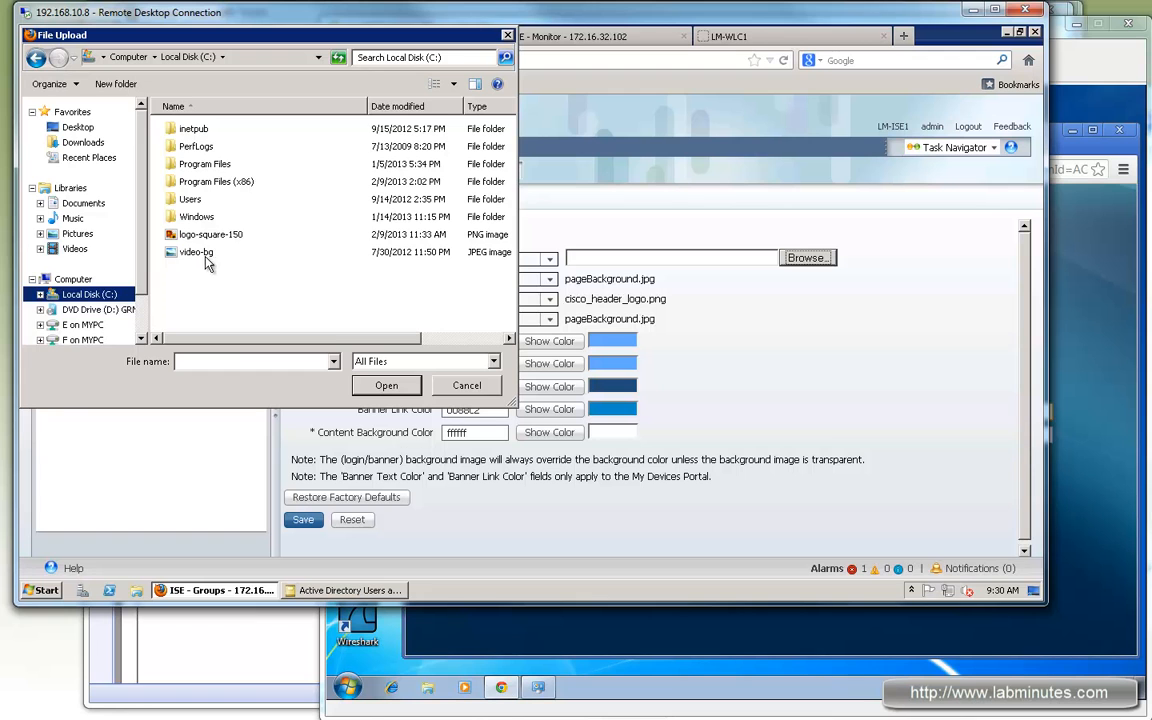
double_click(208, 236)
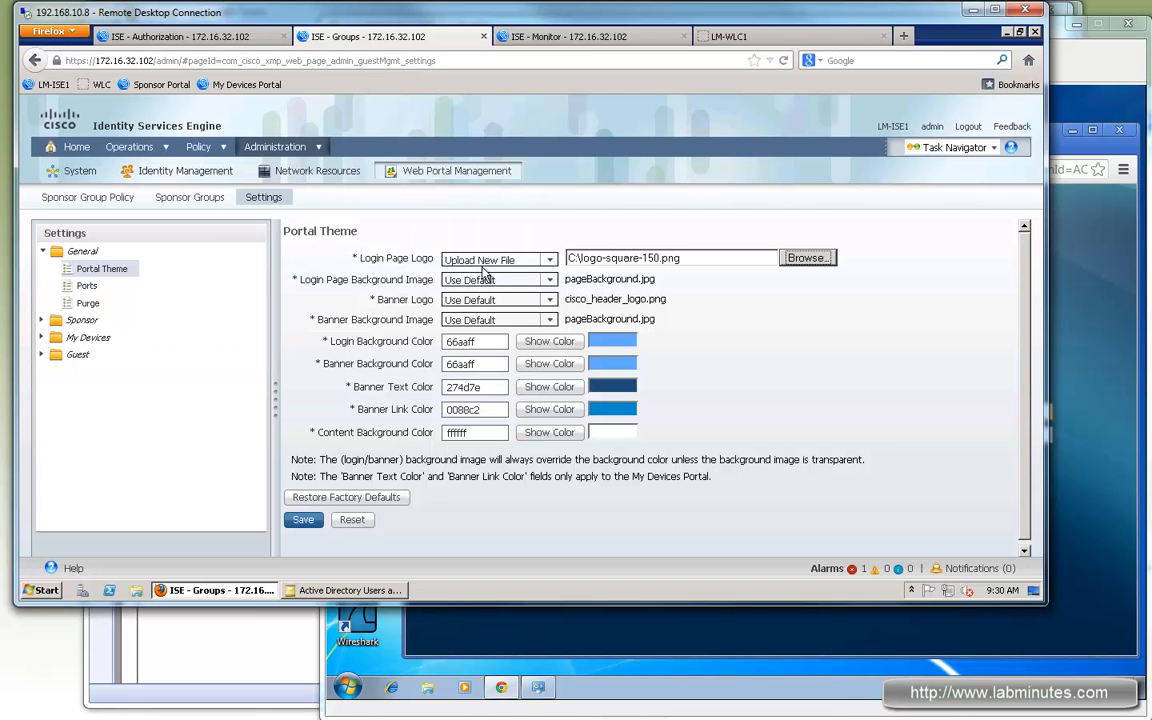
left_click_drag(410, 280, 327, 280)
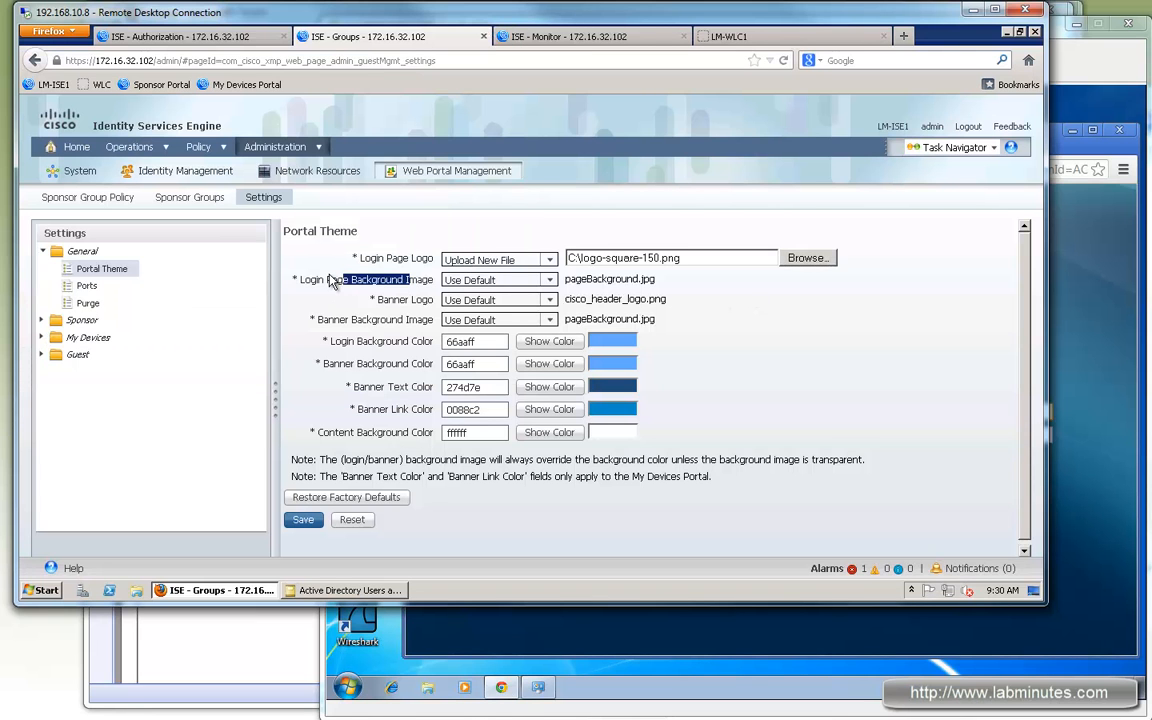
Step: Upload video-bg.jpg as the login background image and save the portal theme
left_click(545, 284)
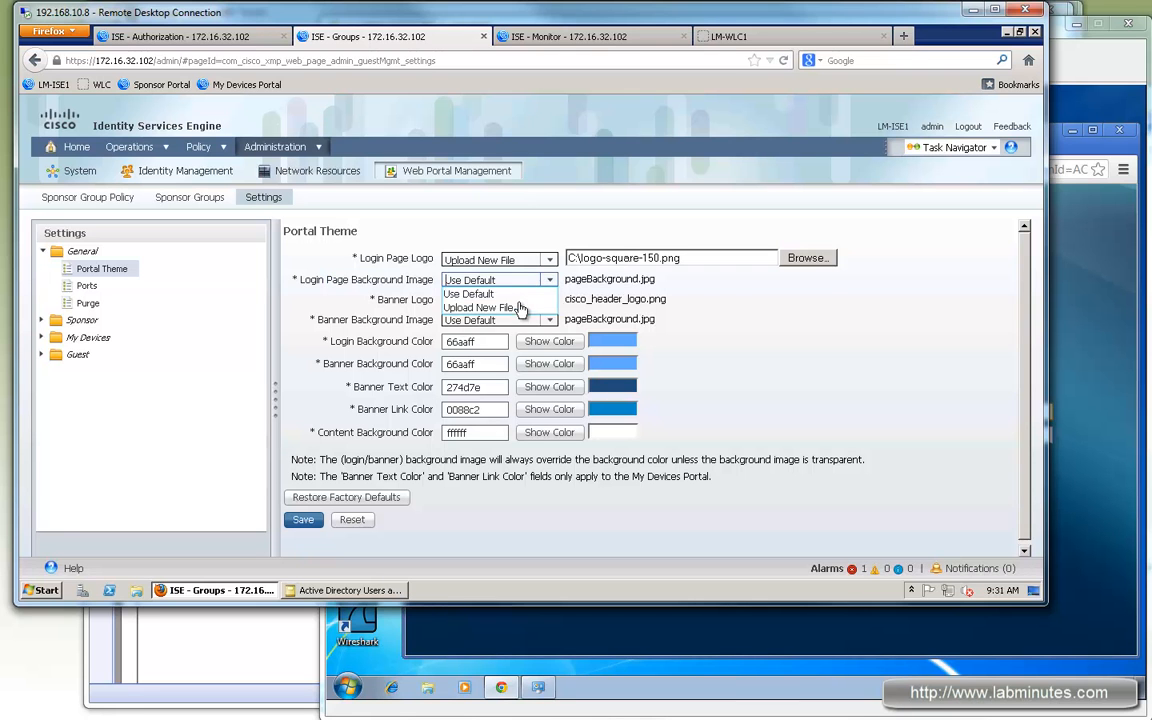
left_click(550, 308)
left_click(720, 281)
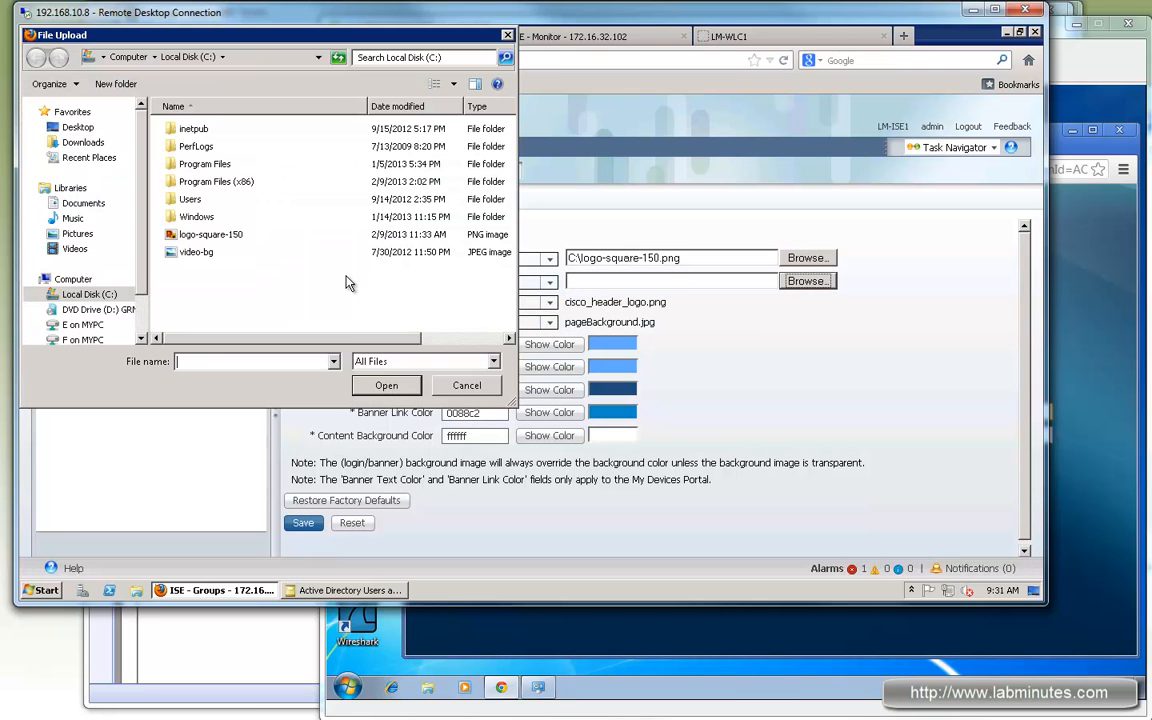
double_click(198, 254)
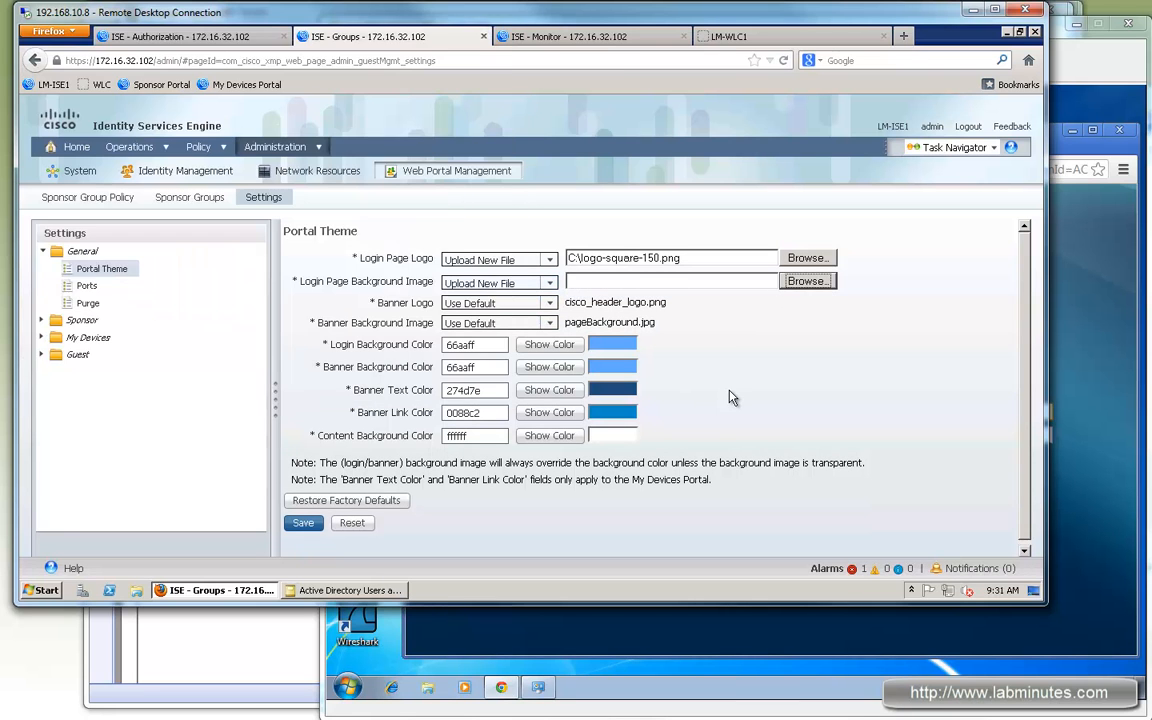
left_click(303, 524)
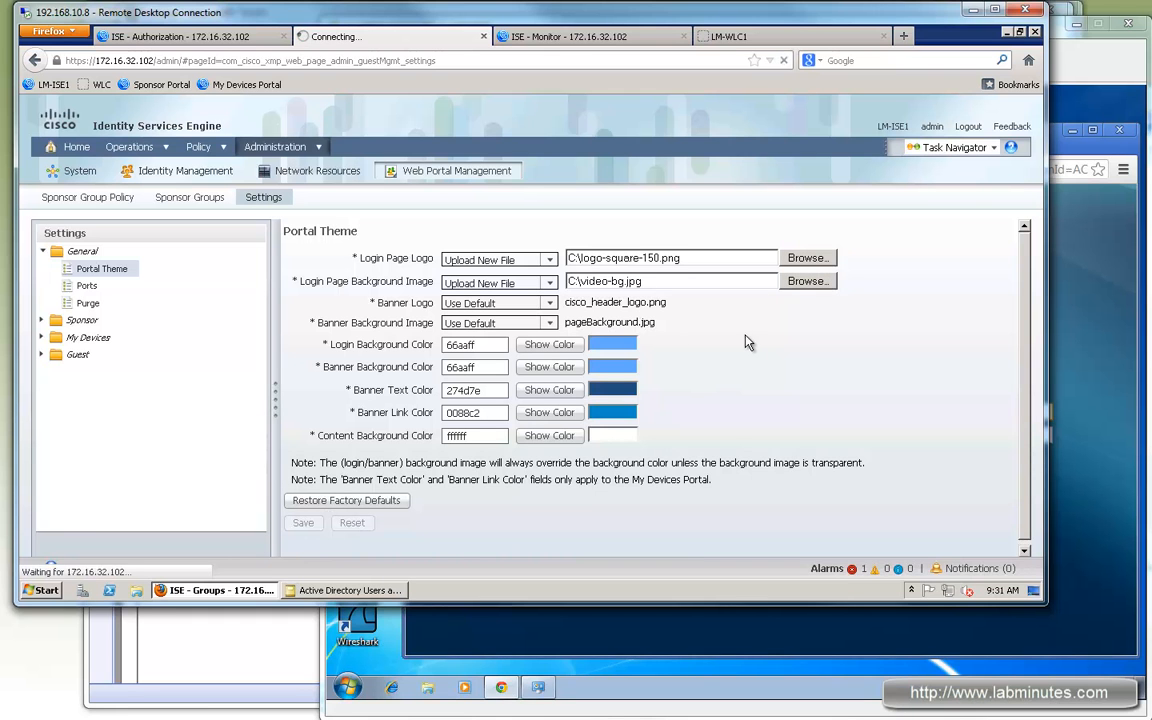
left_click(1082, 372)
Step: Reload the guest VM's Guest Portal to show the new green L logo and background
left_click(465, 169)
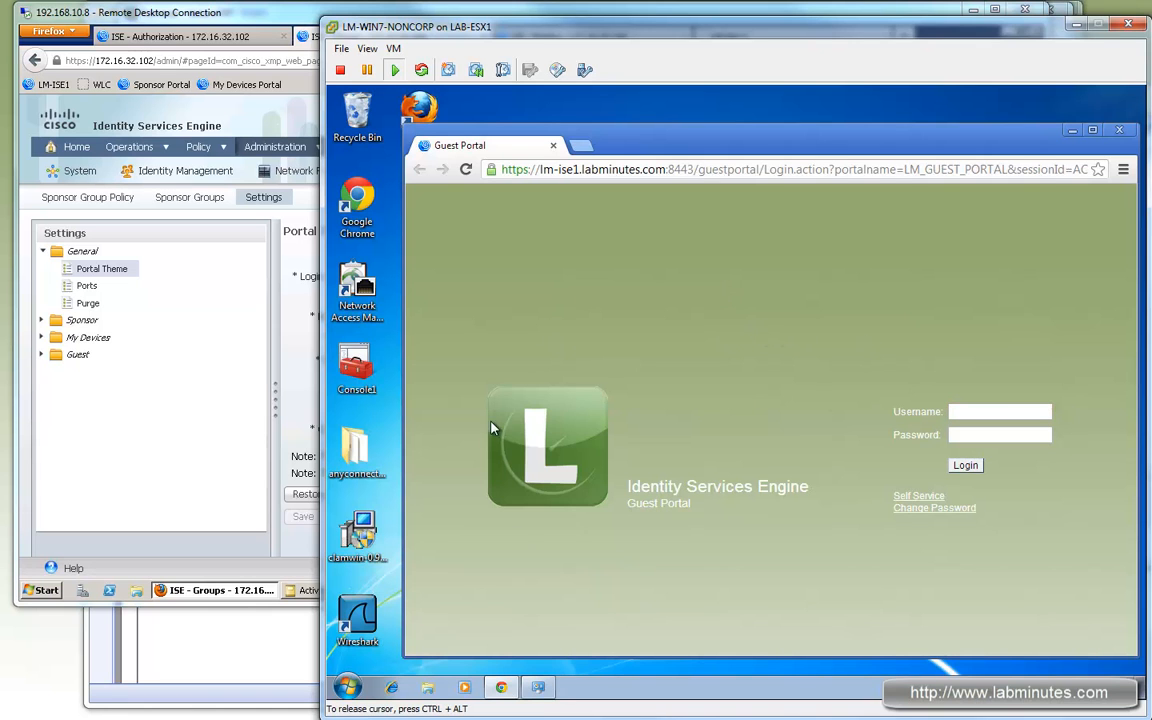
left_click(985, 410)
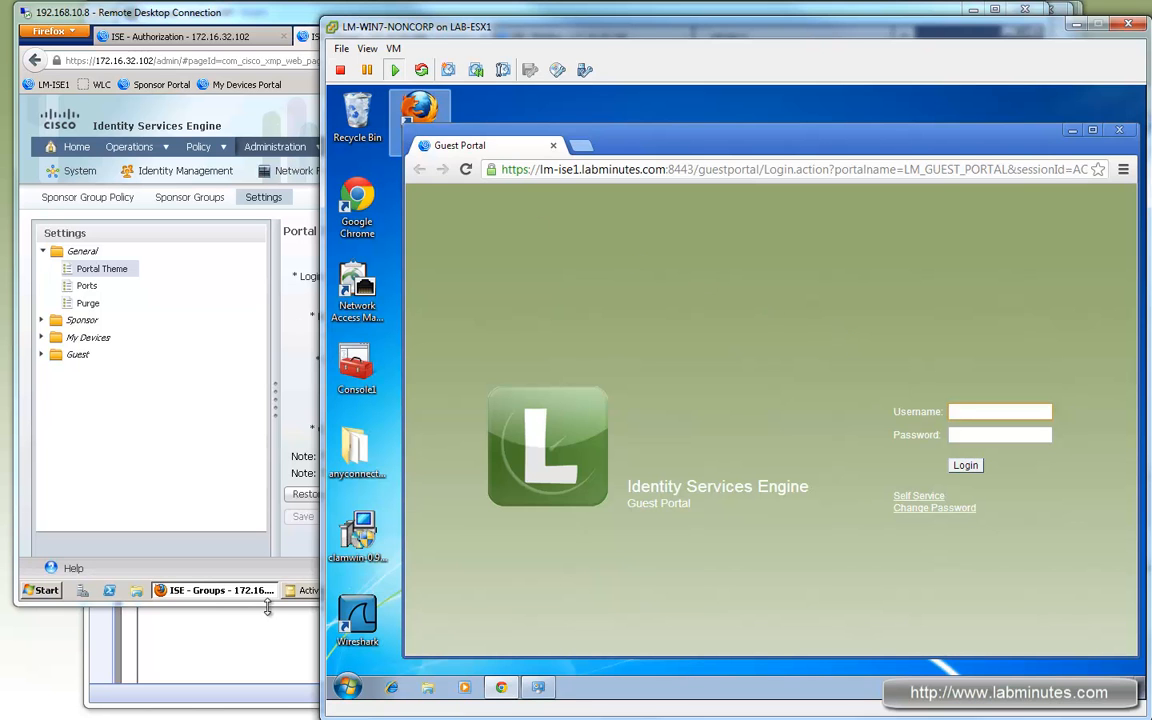
left_click(246, 14)
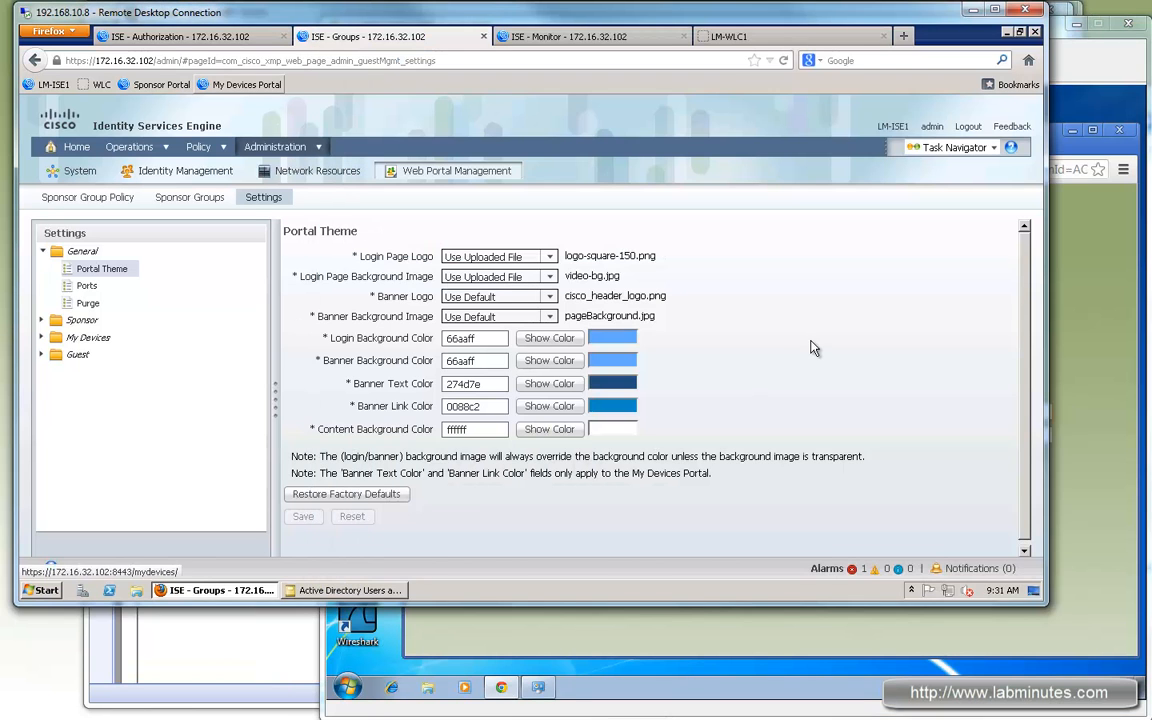
Step: Load the Sponsor Portal in a new tab and log in with the sponsor's username and password
left_click(870, 37)
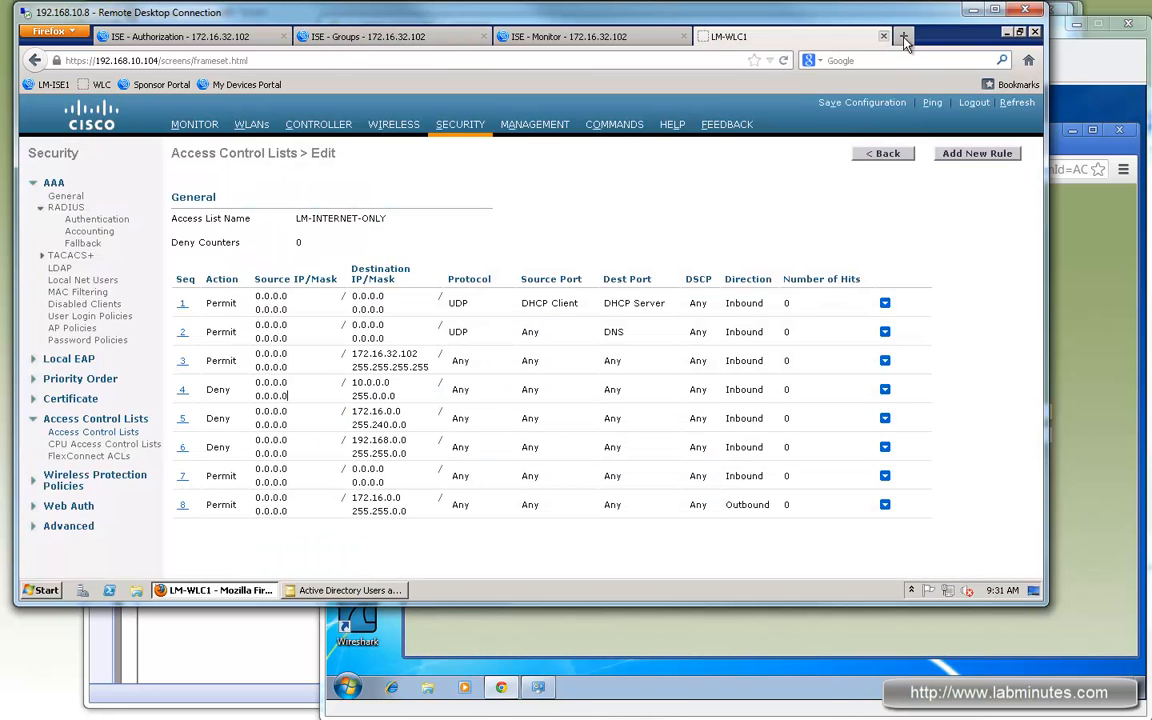
left_click(904, 38)
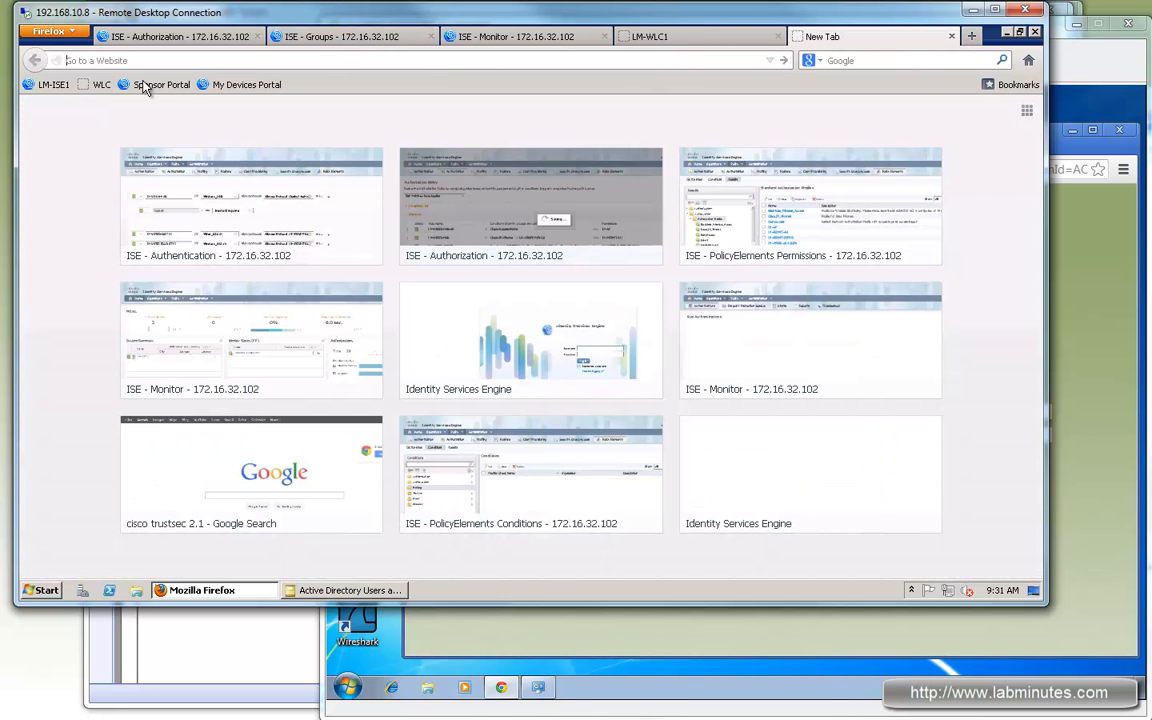
left_click(155, 84)
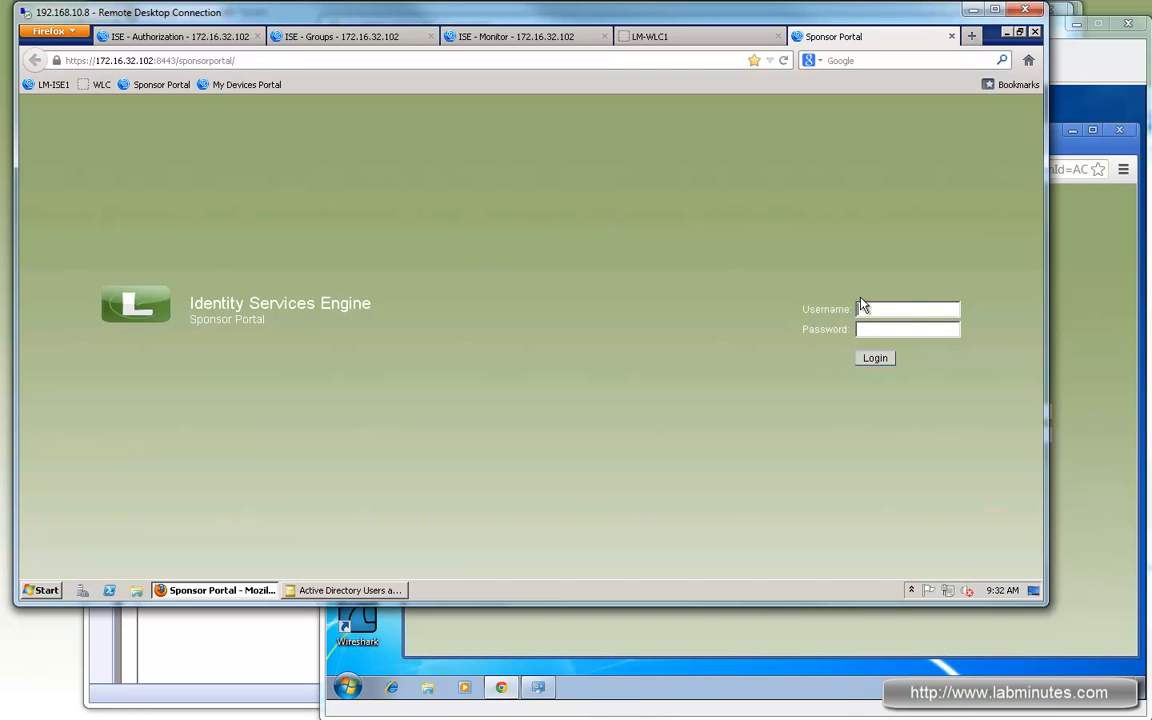
left_click(680, 37)
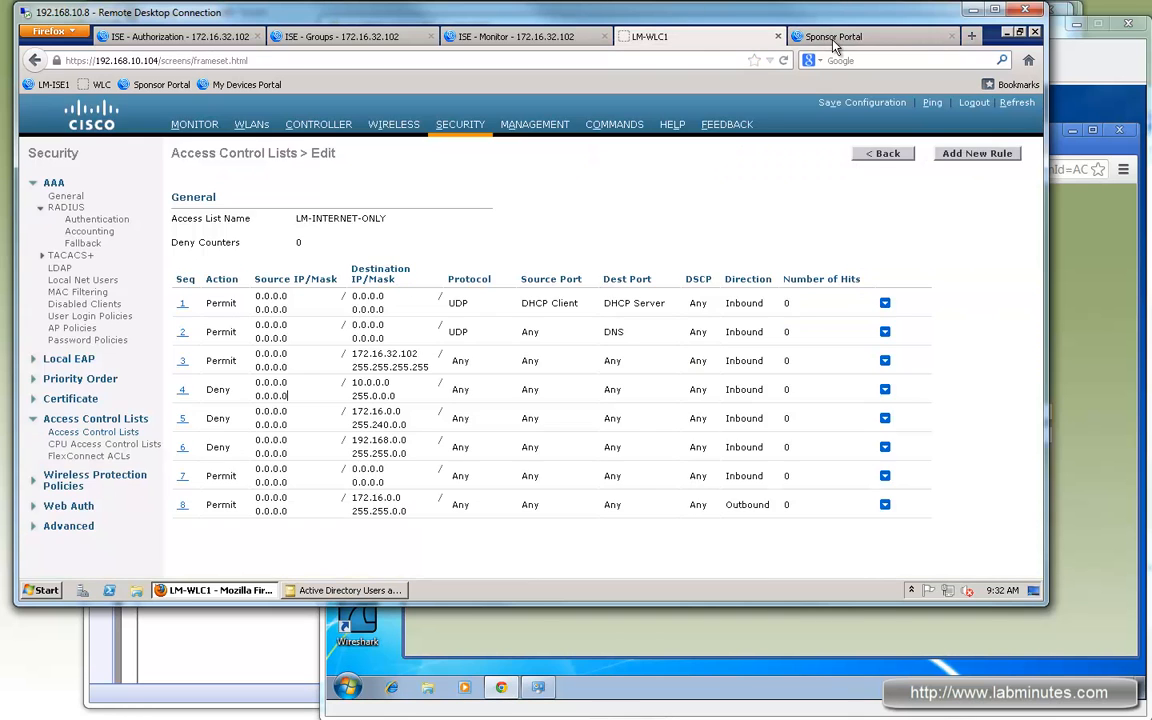
left_click(829, 37)
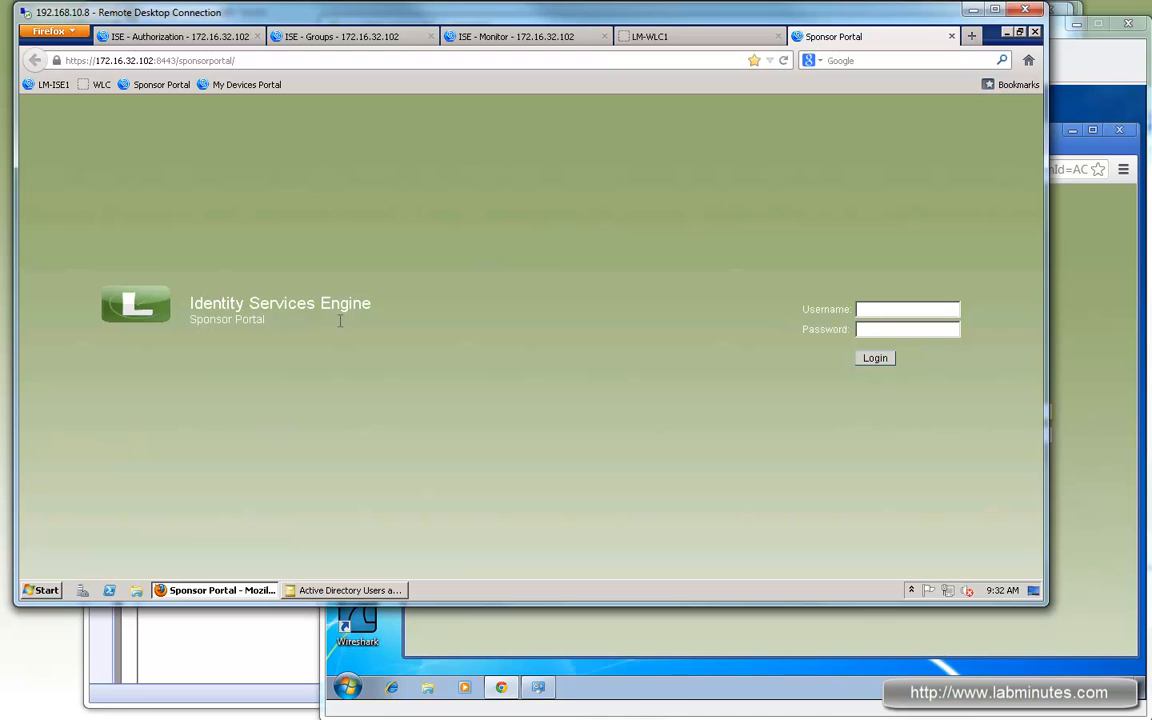
left_click_drag(318, 304, 221, 304)
left_click(922, 308)
type("•••••")
left_click(876, 359)
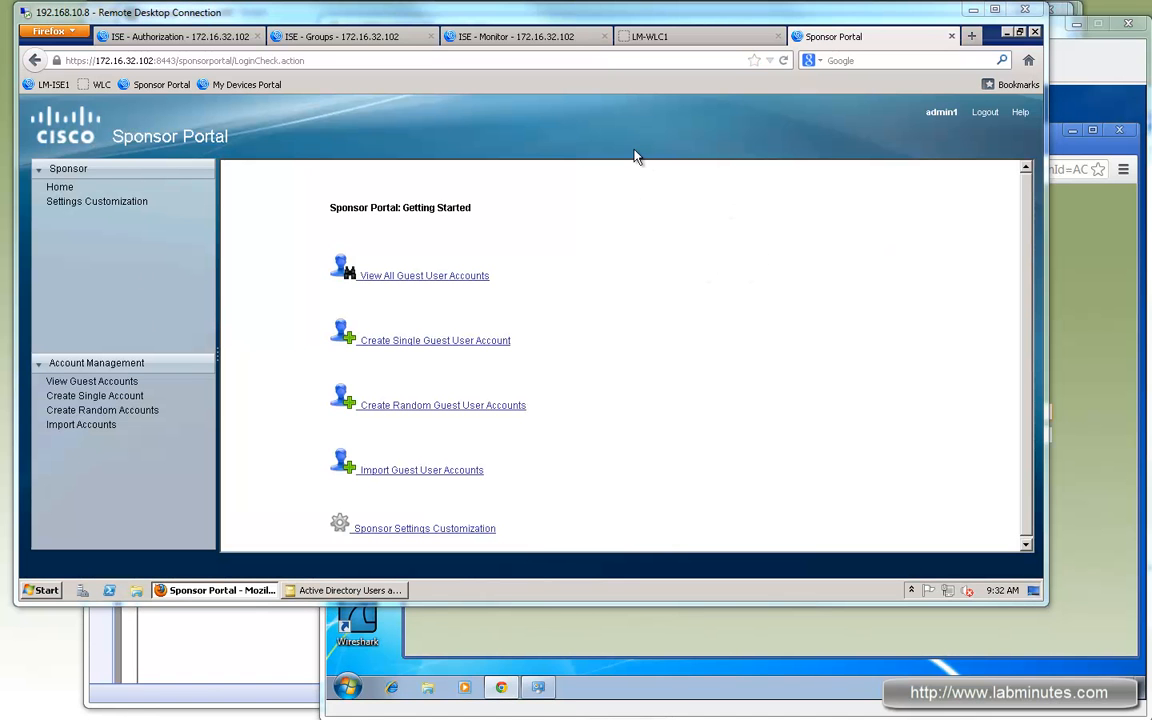
Step: Start a single guest account, entering the guest's first name, last name, e-mail and company Lab Minutes
left_click(120, 396)
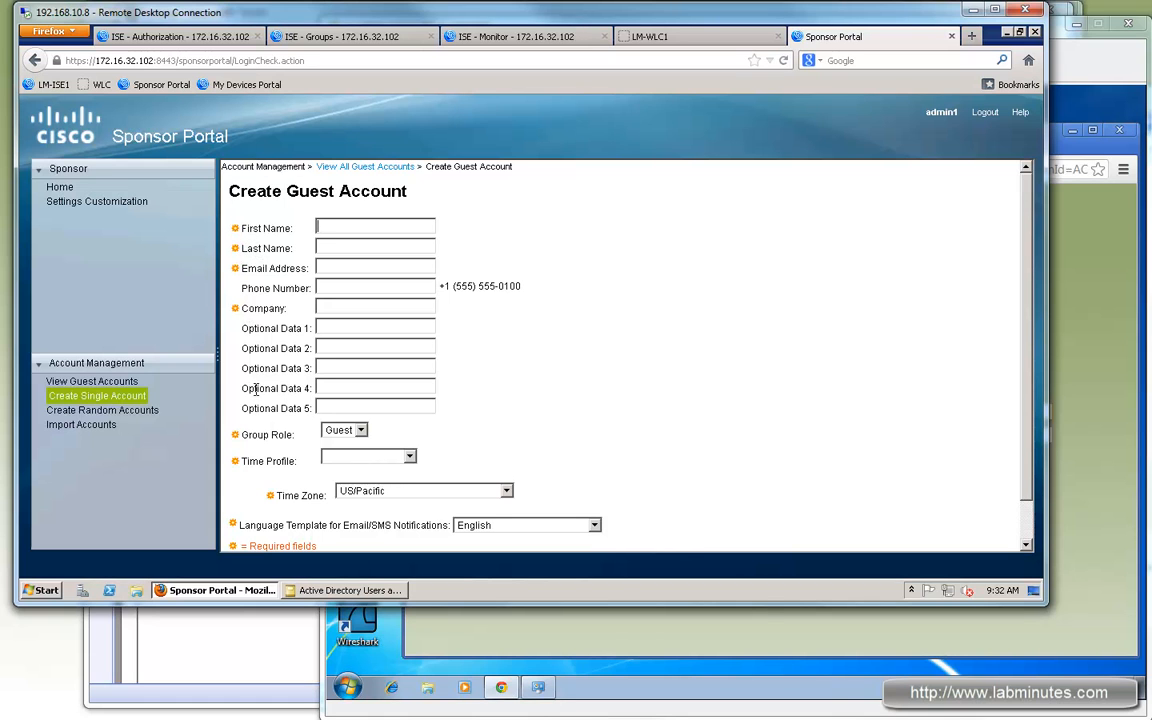
left_click(355, 223)
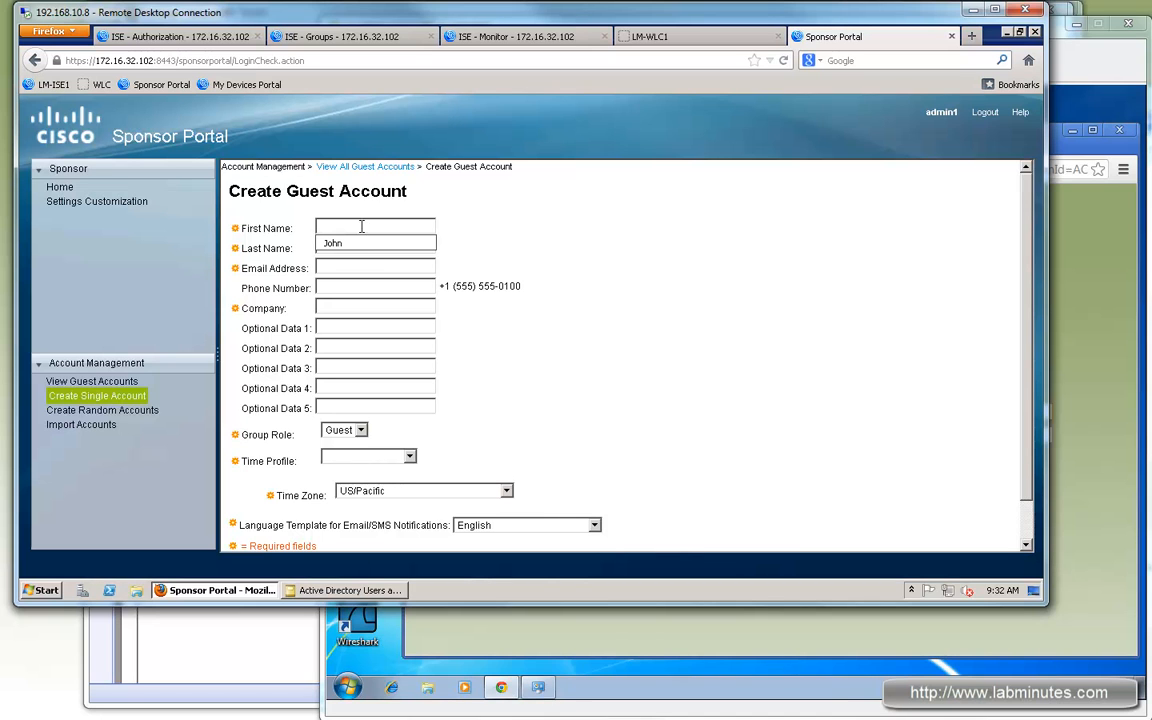
left_click(350, 227)
type("John")
key("Tab")
type("Doe")
key("Tab")
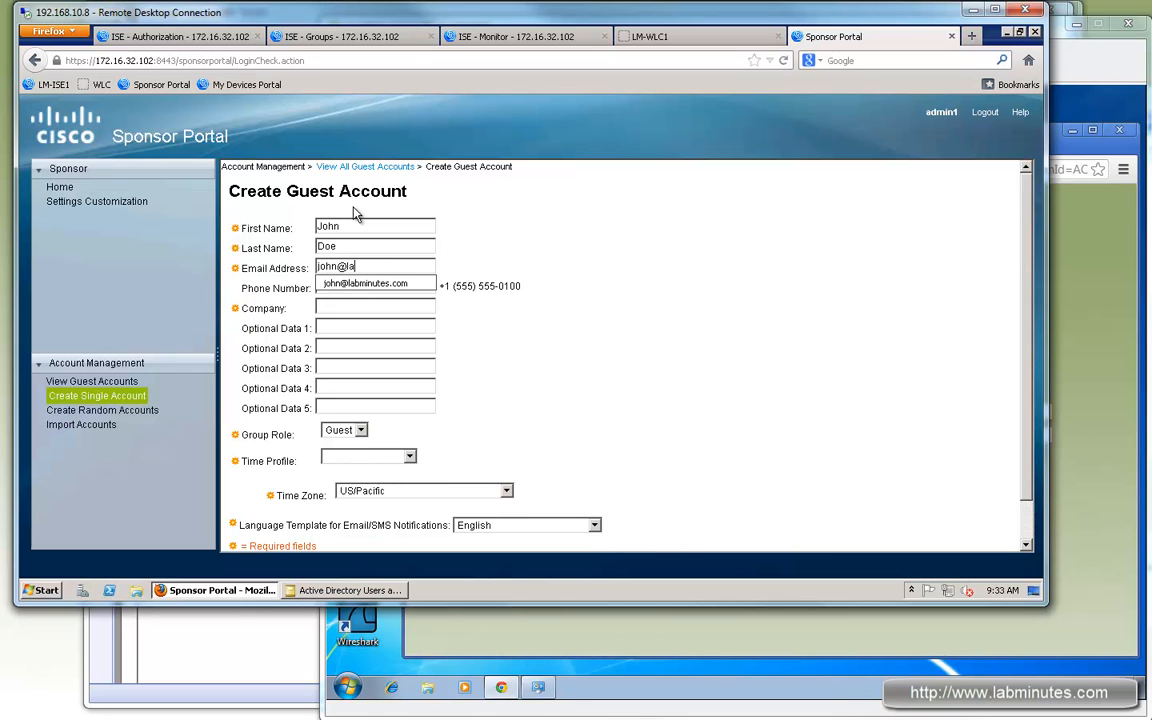
key("Tab")
left_click(376, 313)
type("La")
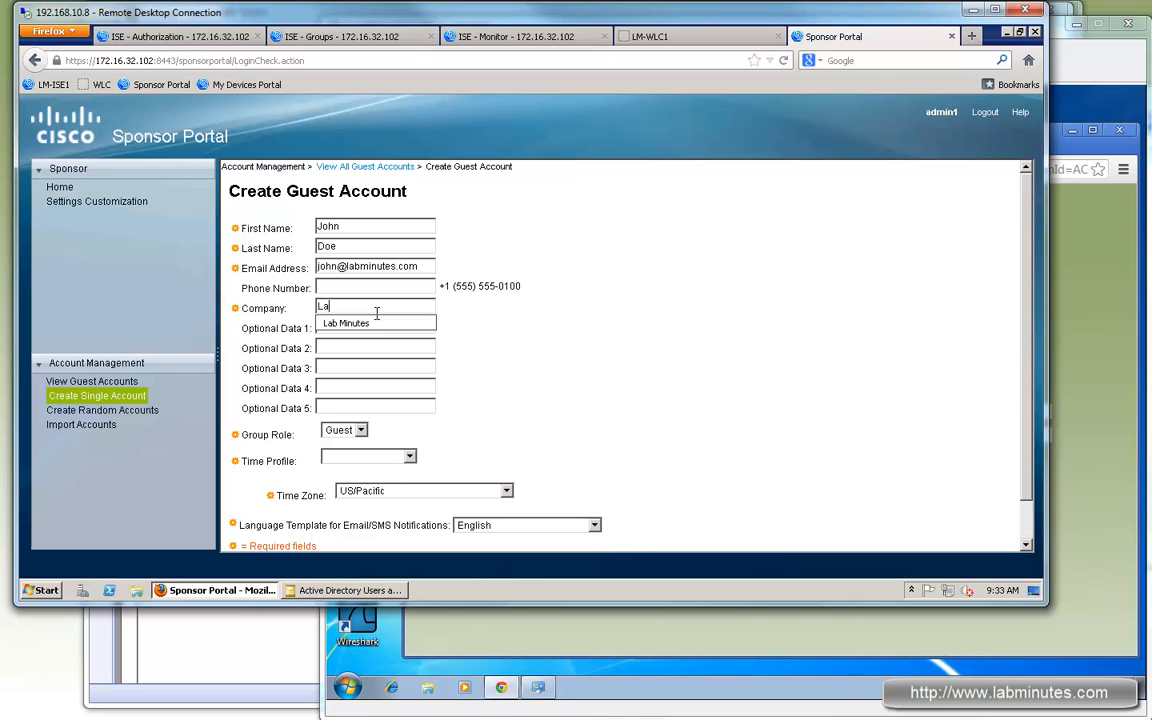
type("b Minutes")
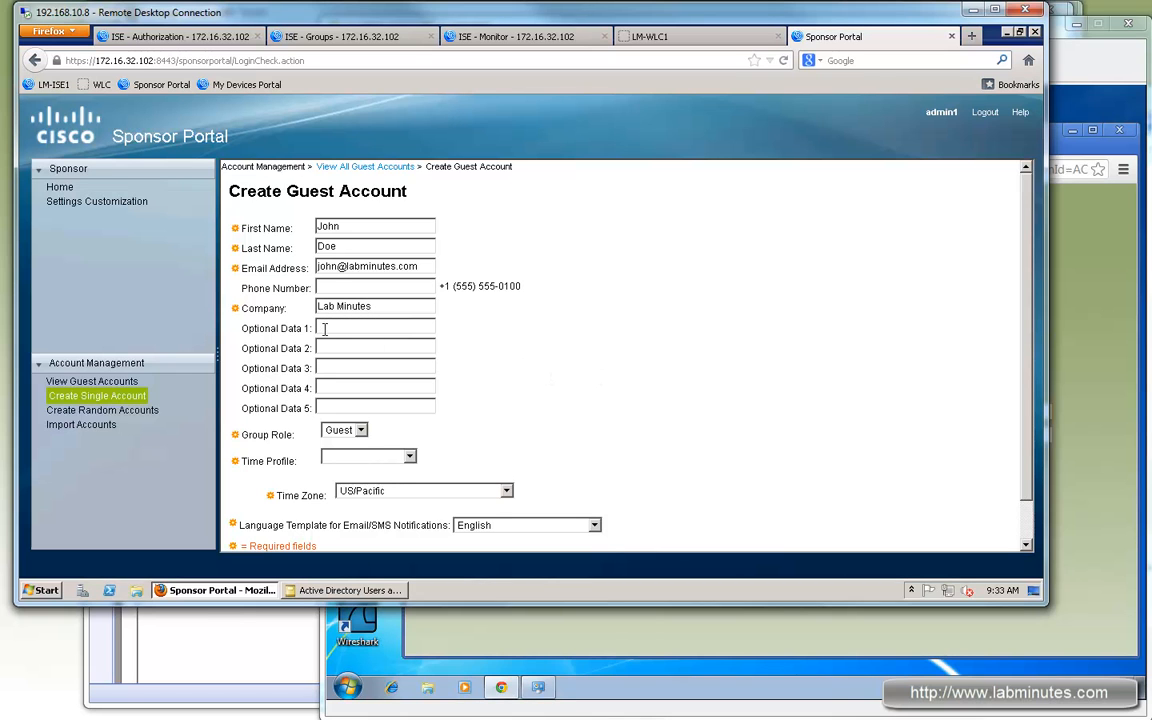
Step: Keep the Guest role, choose the LM_1DAY time profile, and select the new guest's username
scroll(368, 429, "down", 1)
left_click(360, 390)
left_click(417, 421)
left_click(412, 418)
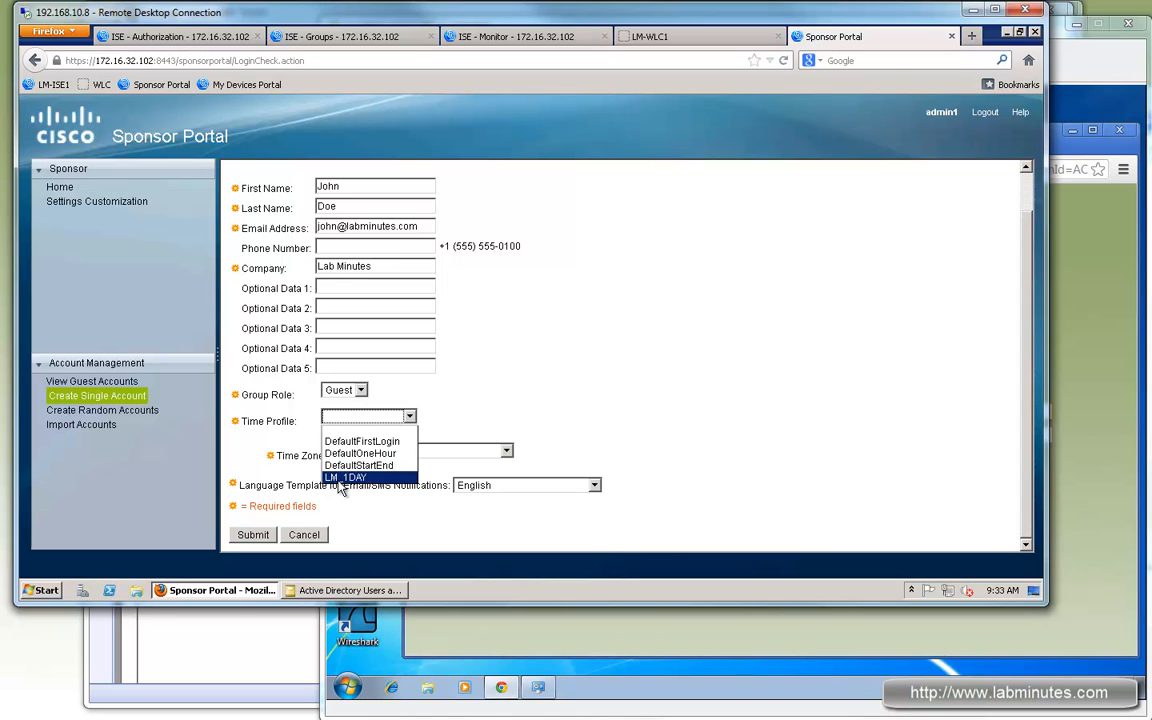
key("Return")
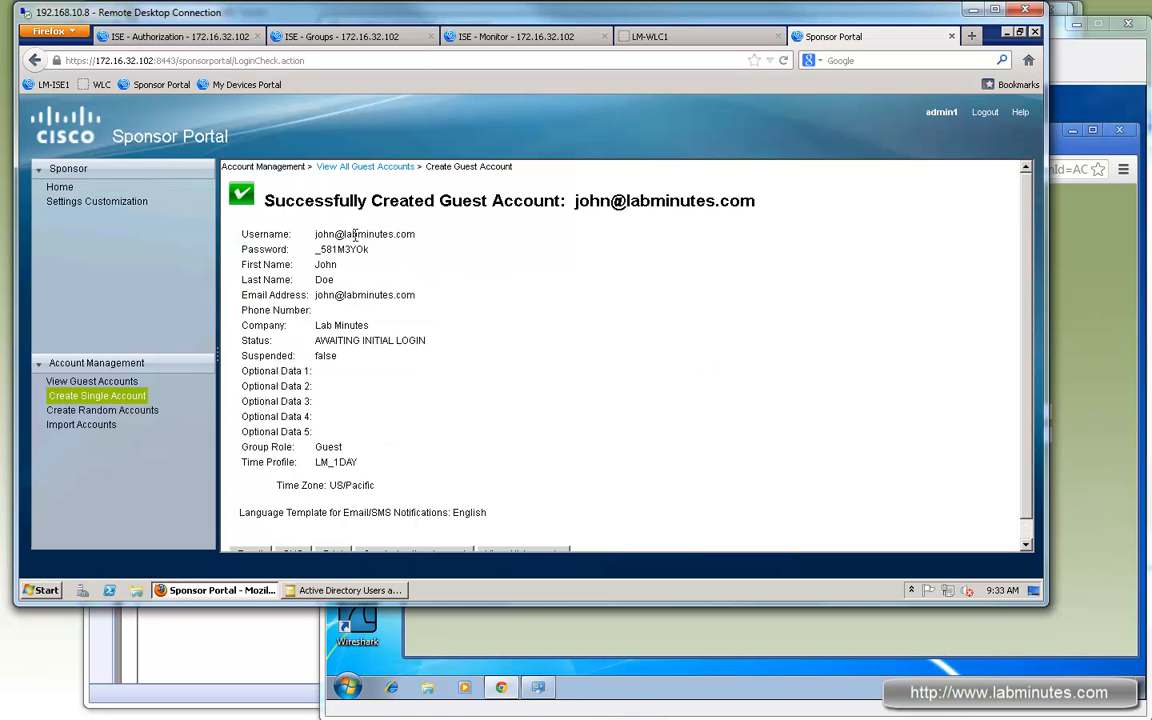
left_click_drag(415, 234, 316, 234)
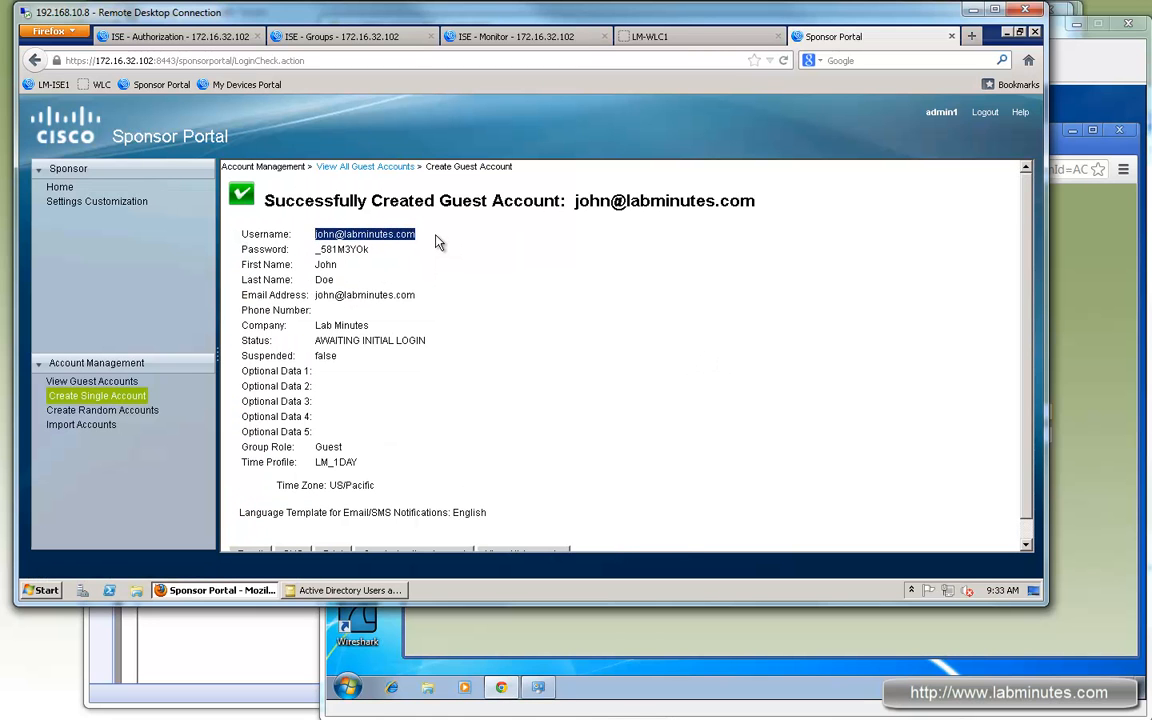
Step: Open Notepad on the guest PC and record the guest's username and password there
left_click(1090, 61)
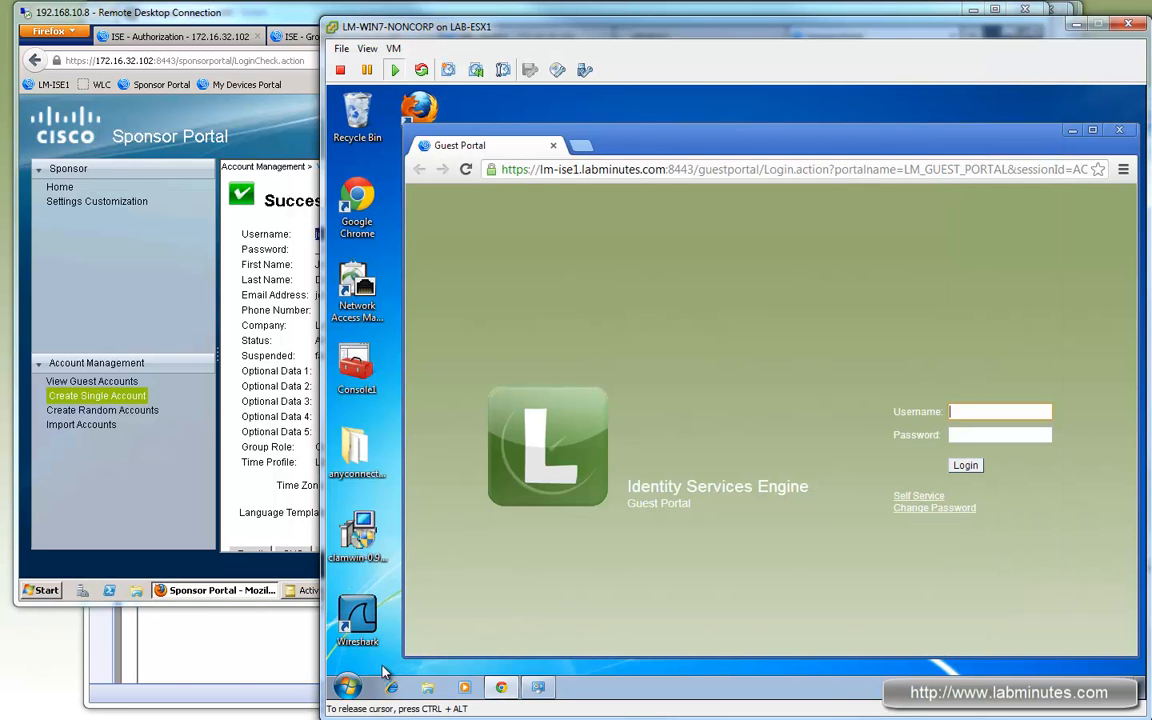
left_click(347, 687)
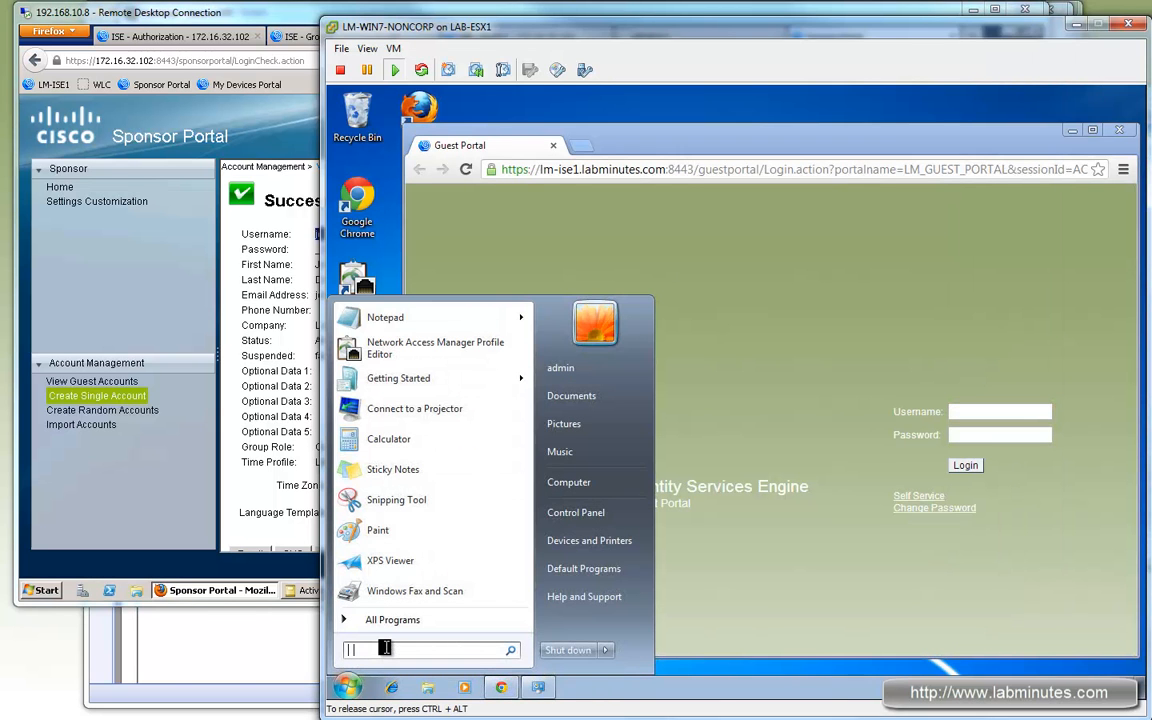
type("notepad")
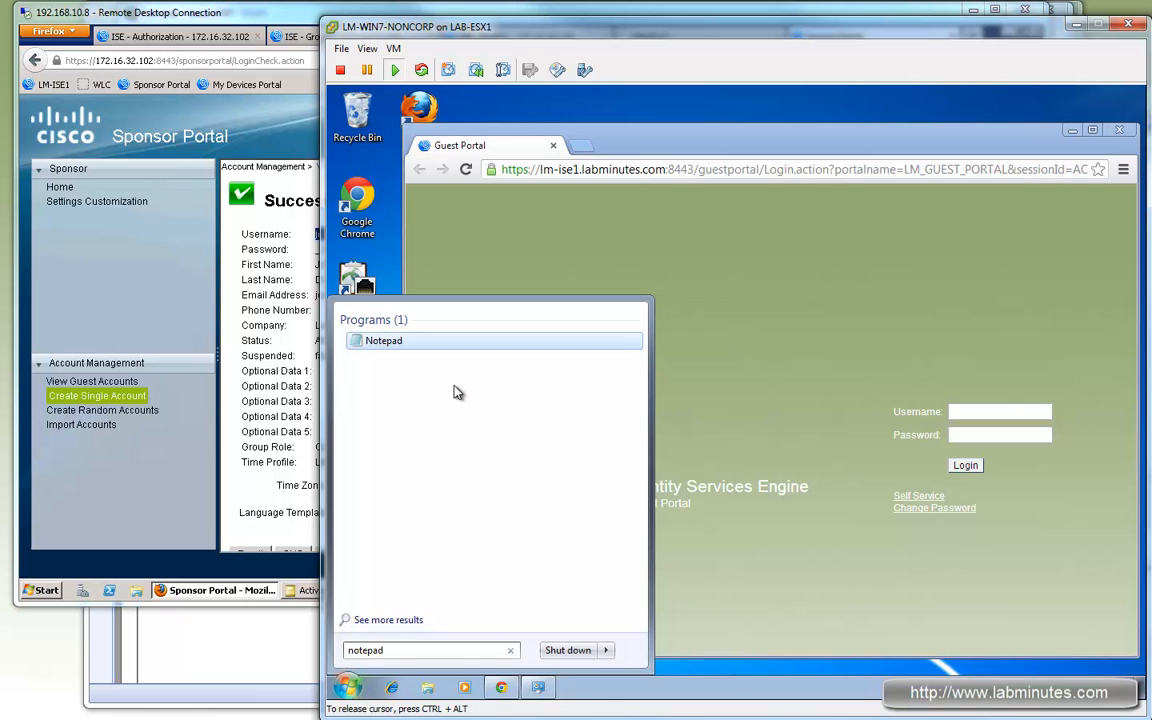
key("Return")
left_click_drag(646, 138, 668, 138)
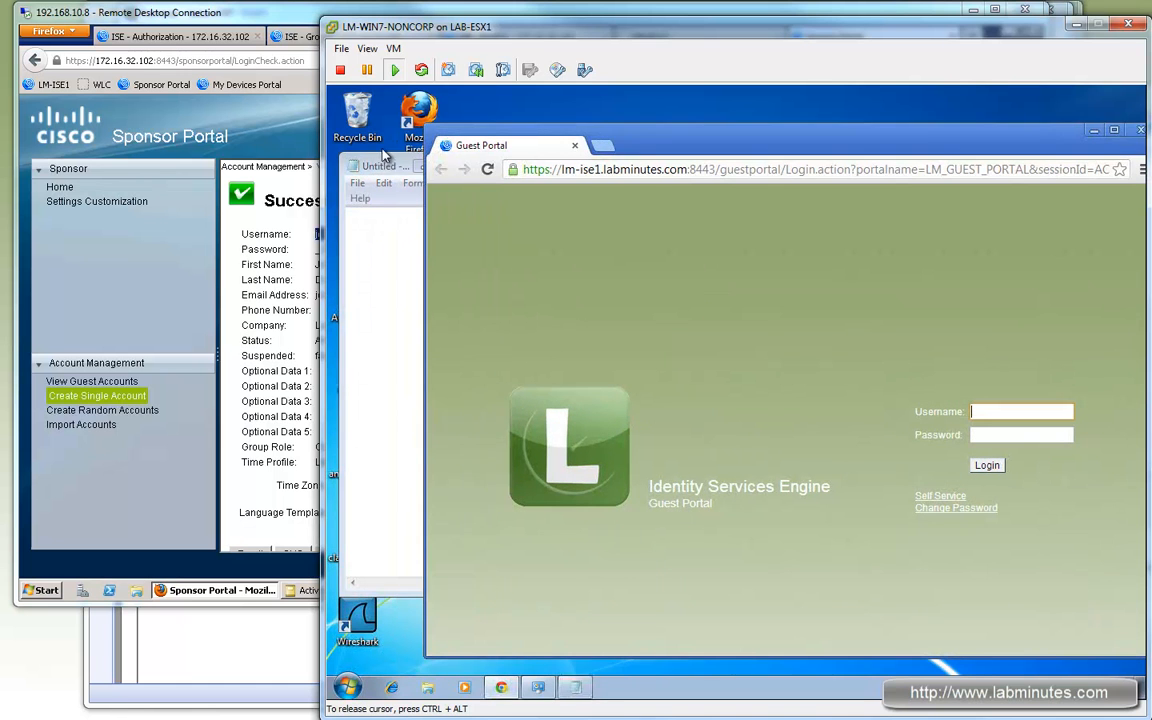
left_click_drag(384, 157, 380, 150)
type("koh")
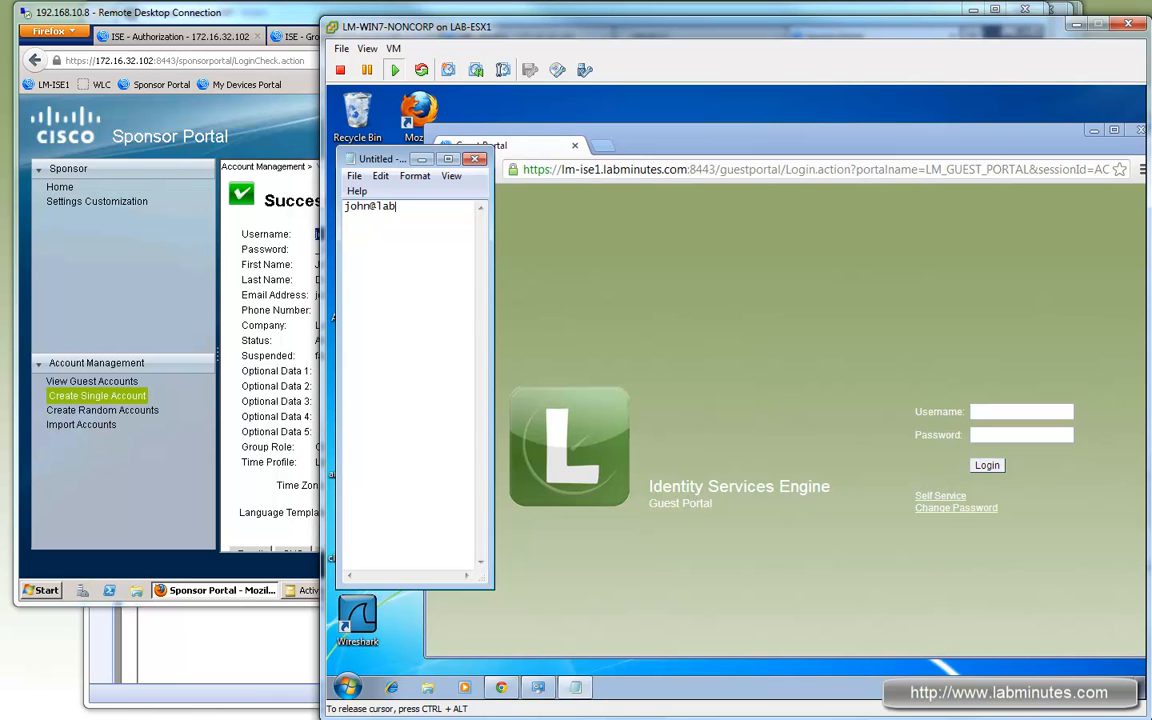
type("com")
key("Return")
left_click_drag(484, 31, 554, 41)
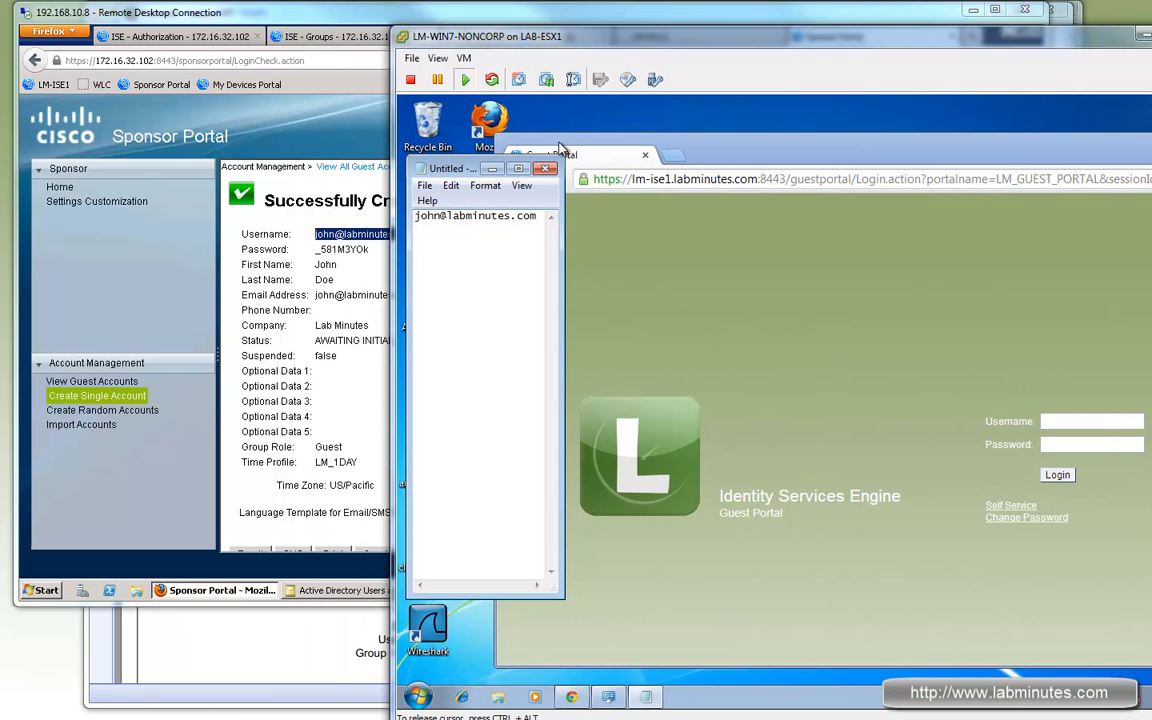
left_click_drag(760, 45, 646, 44)
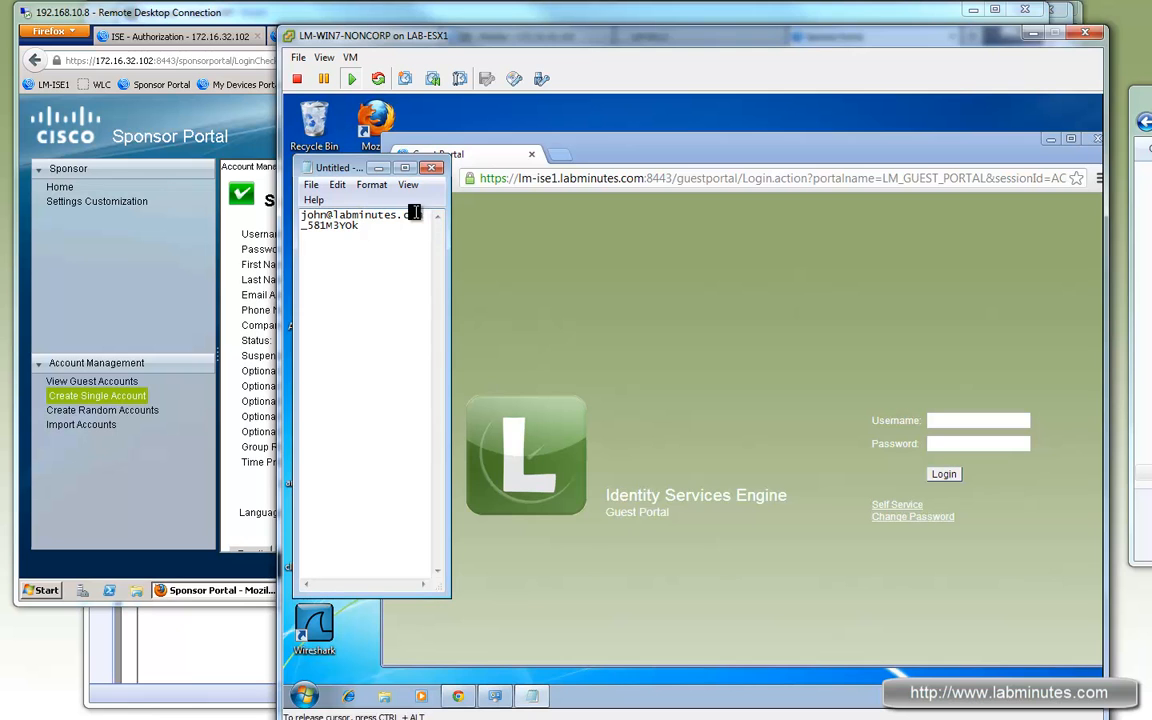
Step: Paste the guest username and password into the Guest Portal login fields
left_click_drag(423, 215, 300, 225)
left_click(998, 416)
key("ctrl+v")
type("c")
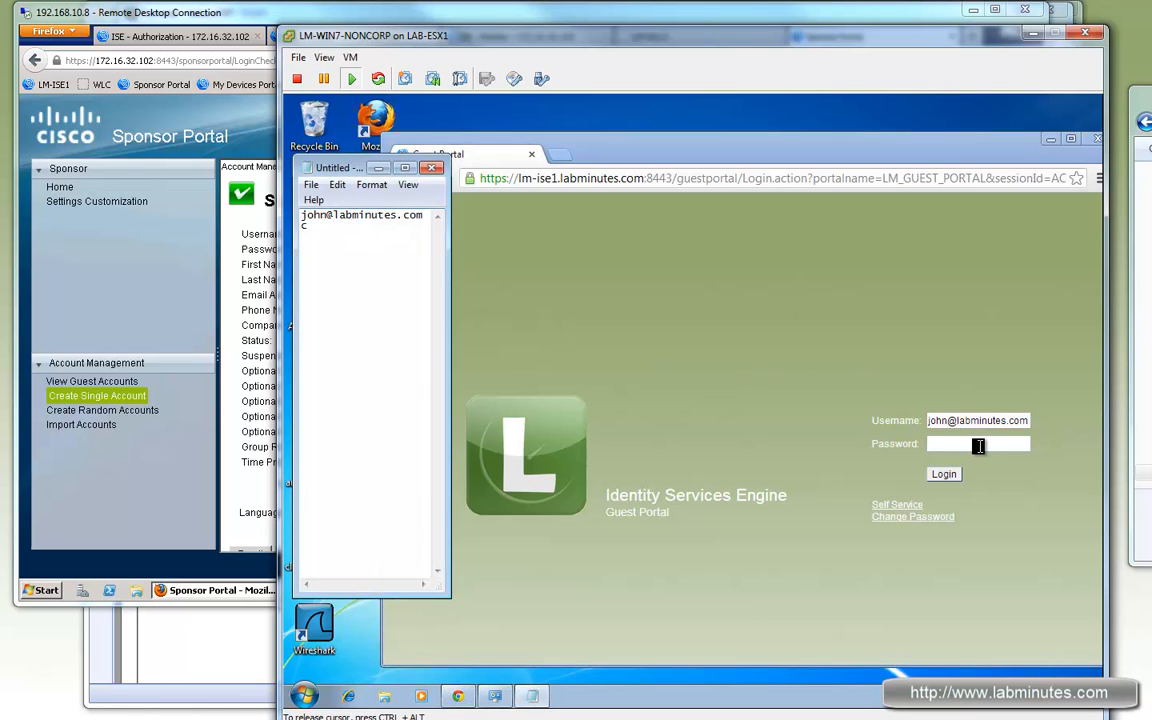
left_click(1000, 443)
key("ctrl+v")
left_click(148, 402)
left_click(110, 381)
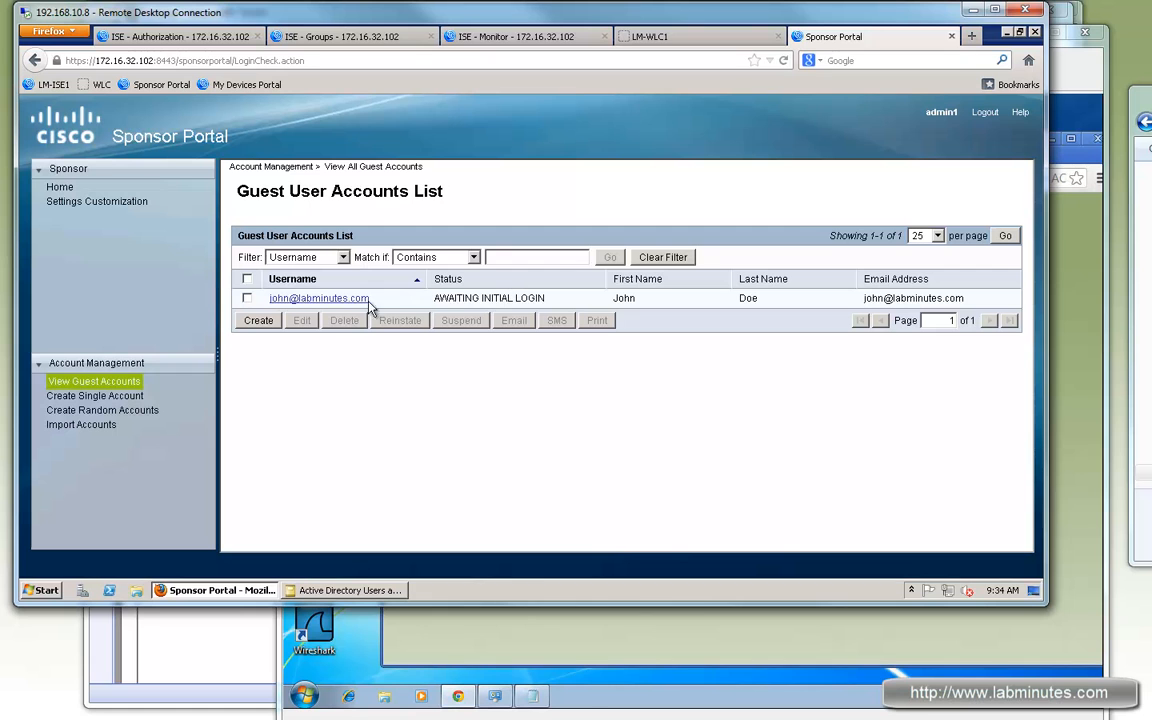
Step: View the new guest's account details, cancel without changes, then submit the Guest Portal login
left_click_drag(321, 298, 572, 302)
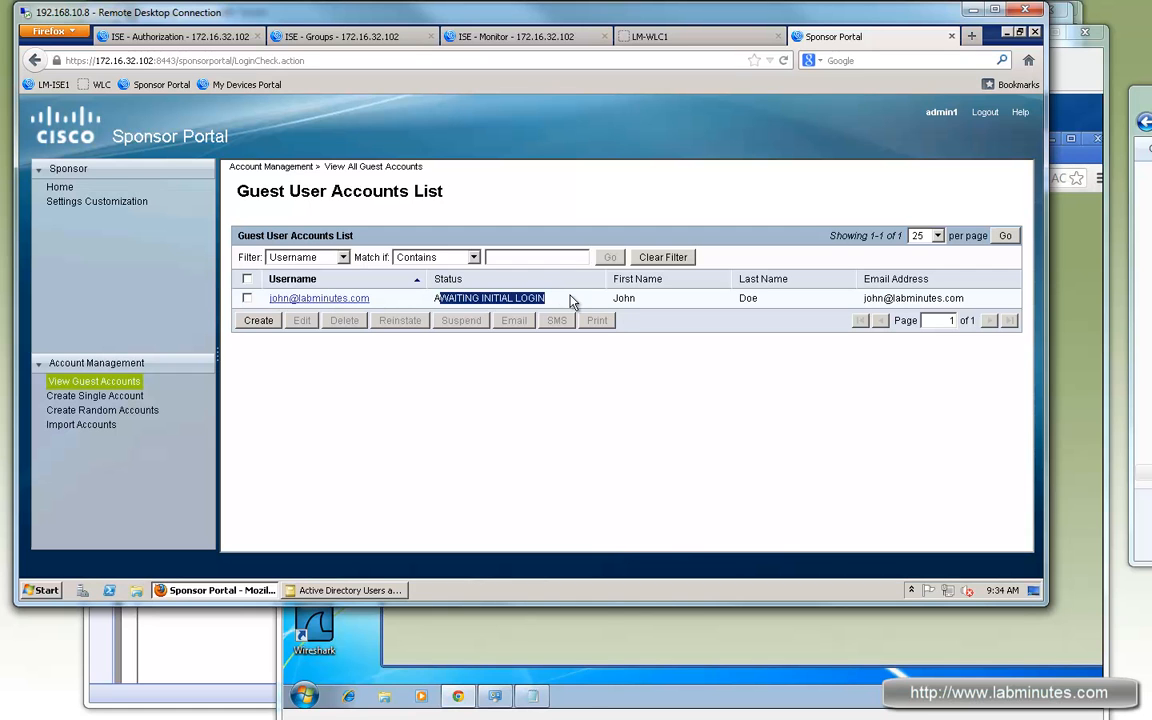
left_click(332, 299)
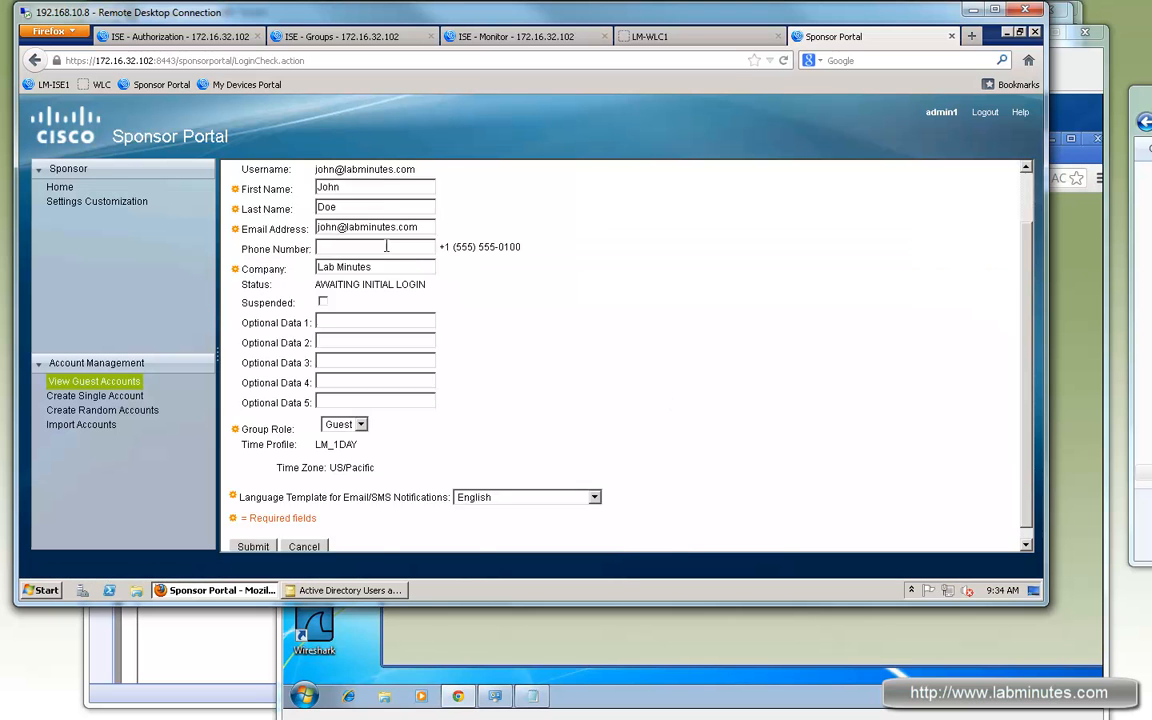
scroll(318, 500, "down", 2)
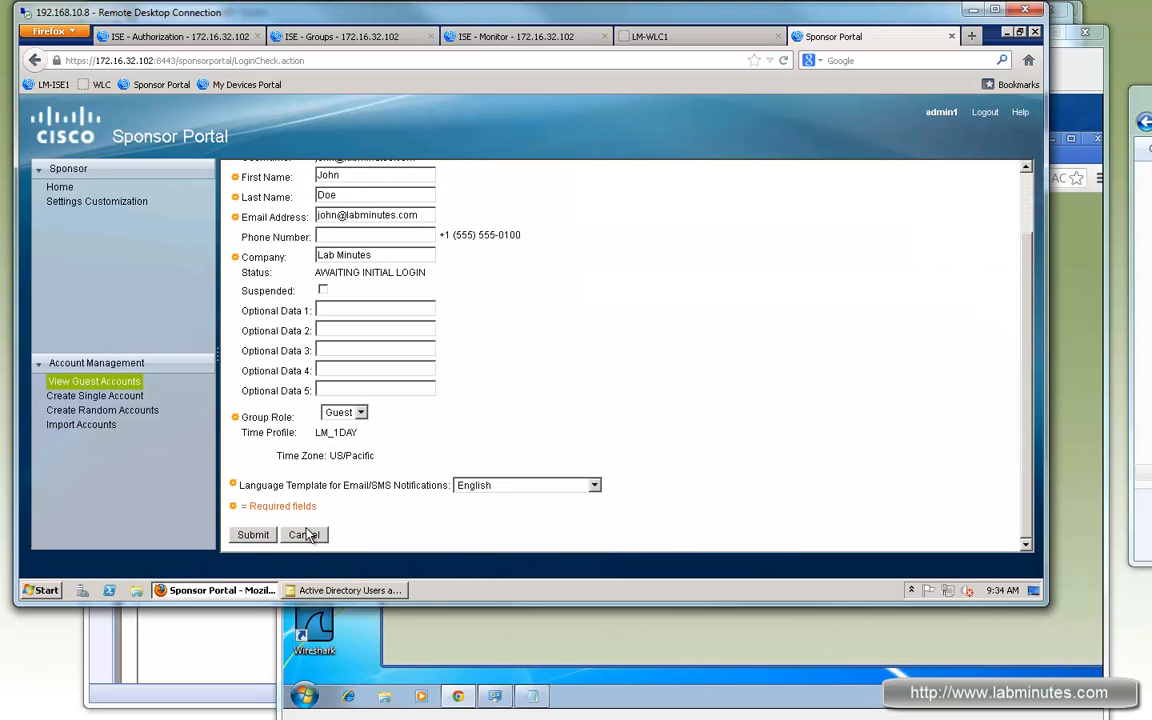
left_click(320, 538)
left_click(622, 643)
double_click(968, 472)
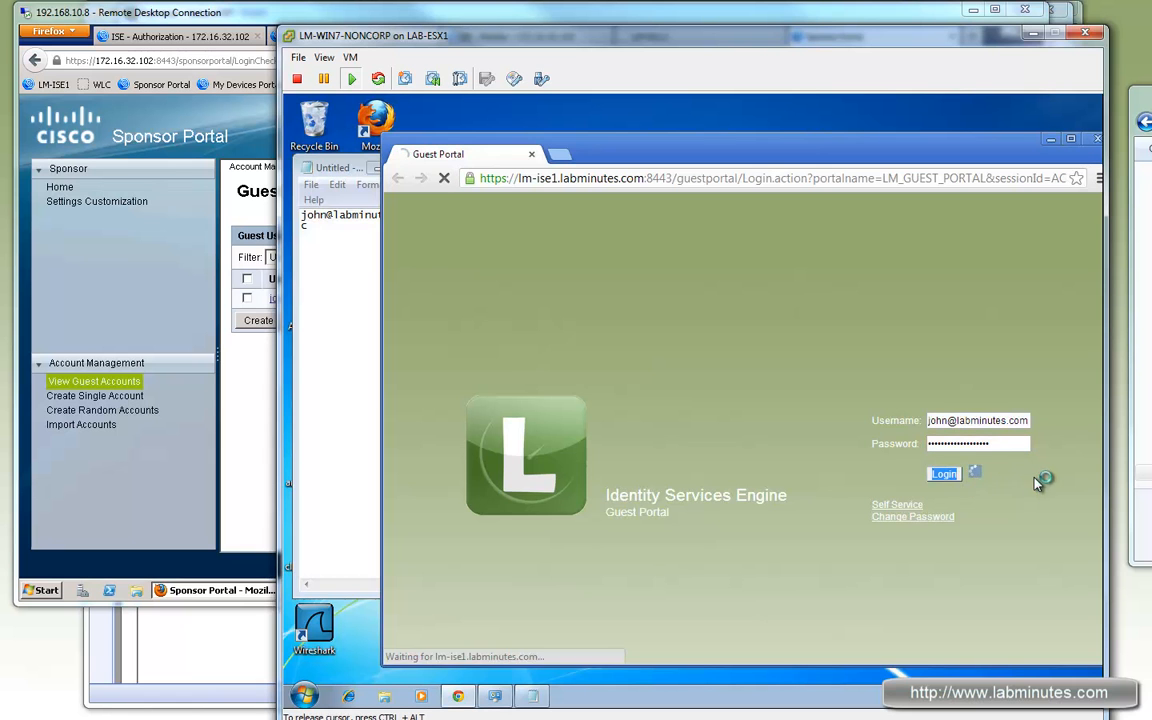
Step: Re-copy the guest password and username from Notepad into the login form and submit it
left_click(350, 240)
key("ctrl+z")
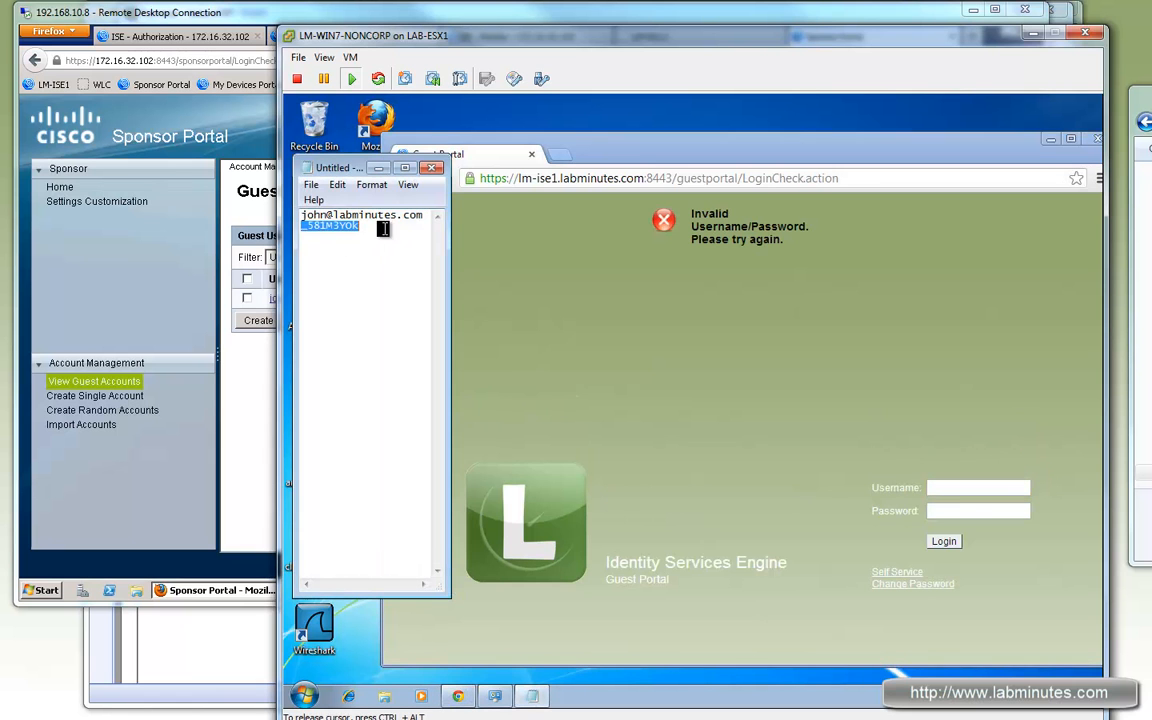
left_click_drag(385, 229, 286, 228)
key("ctrl+c")
left_click(965, 511)
key("ctrl+v")
left_click(331, 228)
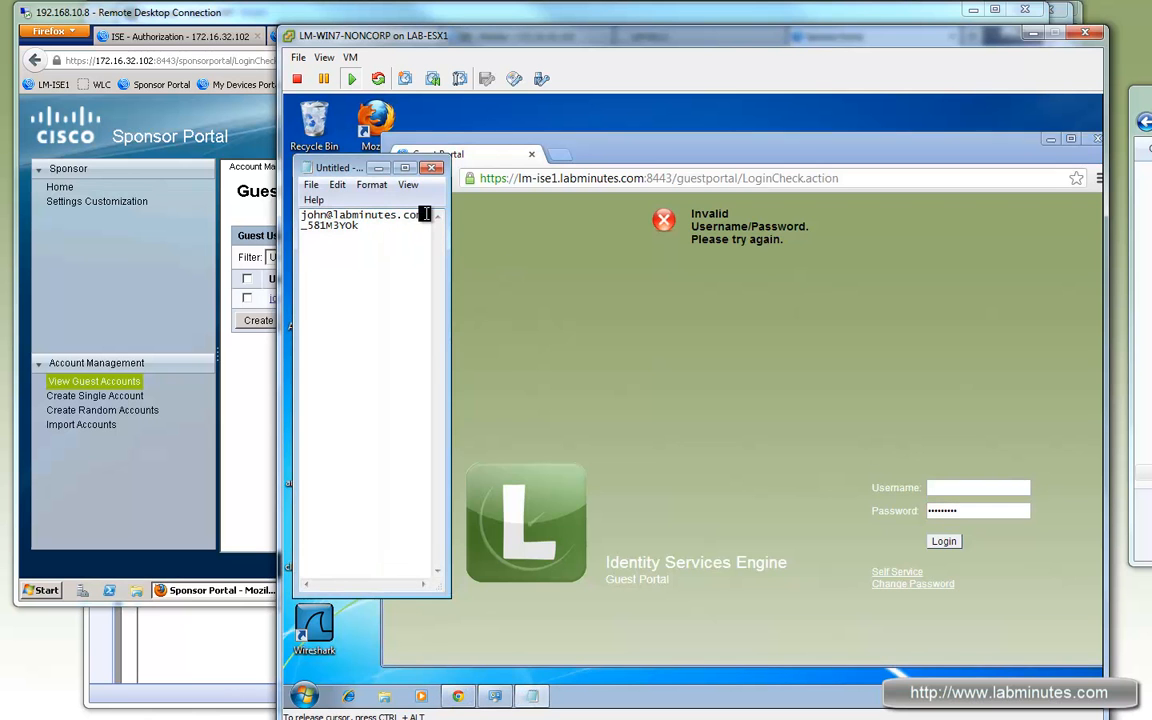
left_click_drag(427, 216, 296, 216)
key("ctrl+c")
left_click(990, 488)
key("ctrl+v")
key("Return")
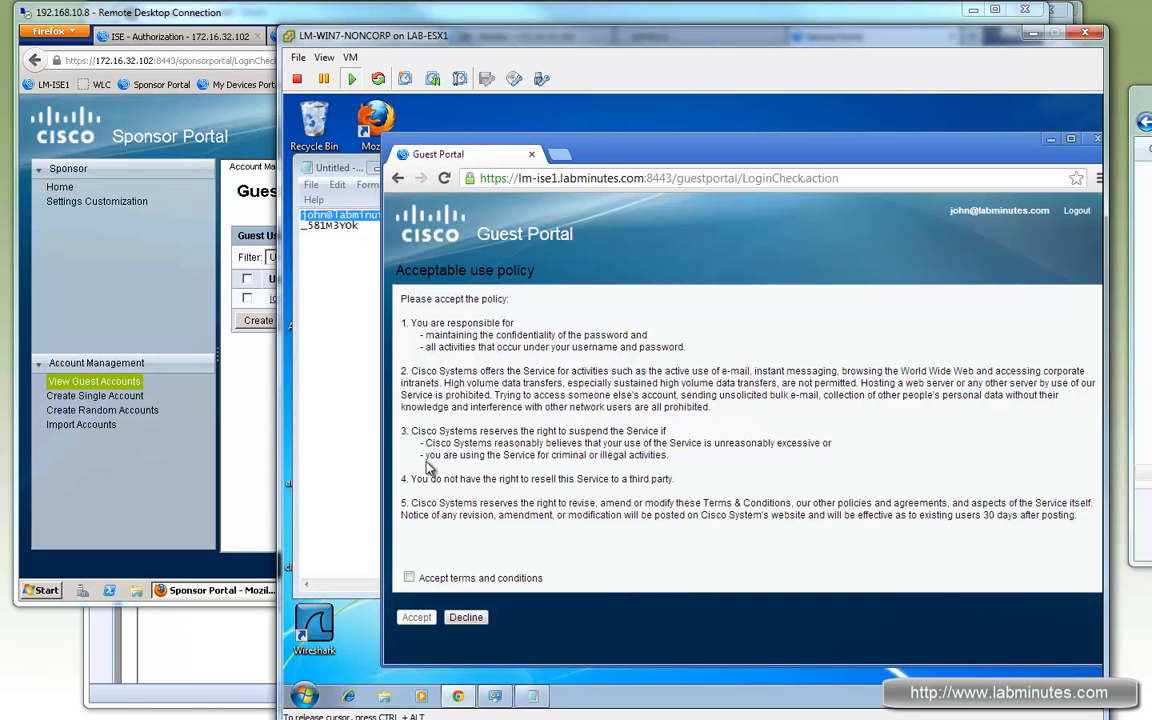
Step: Accept the terms and conditions to reach the Login Successful page
left_click(409, 578)
left_click(416, 617)
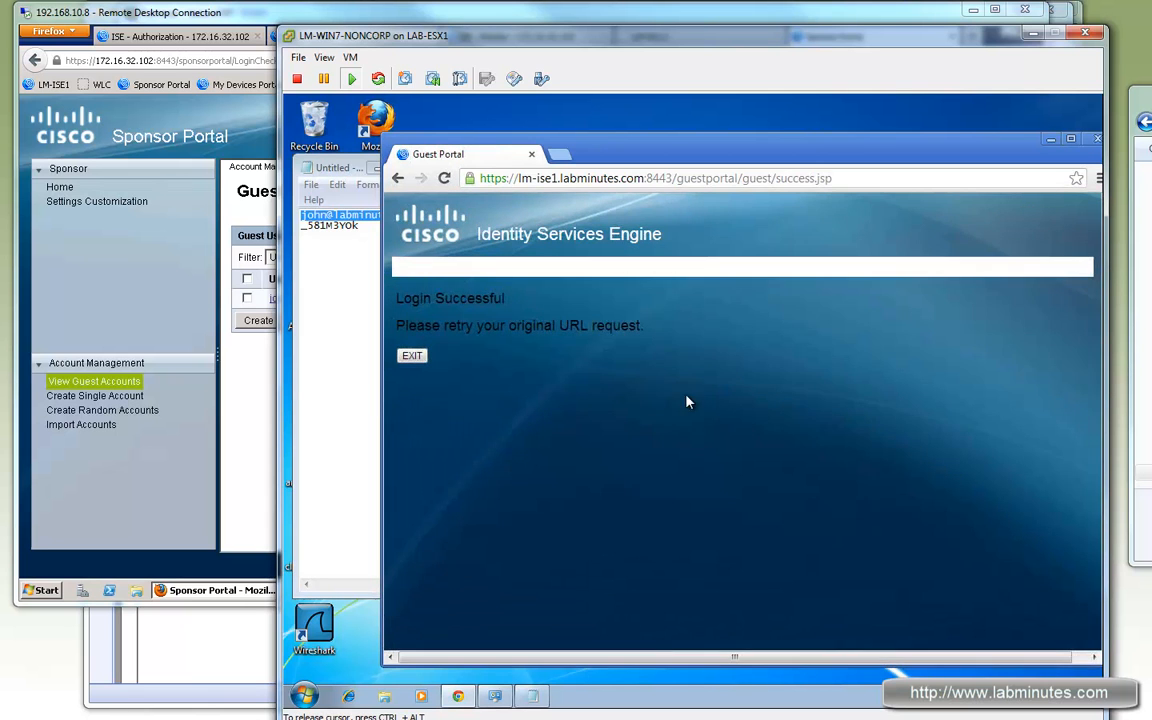
left_click_drag(405, 298, 542, 298)
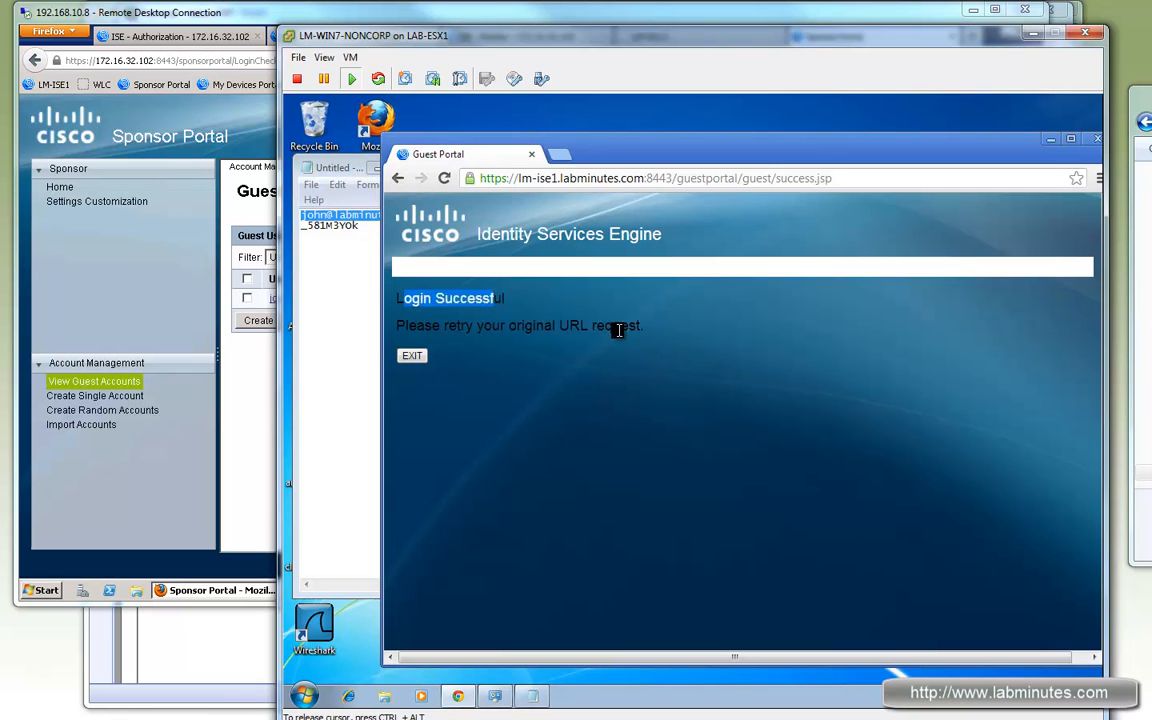
left_click_drag(596, 325, 427, 320)
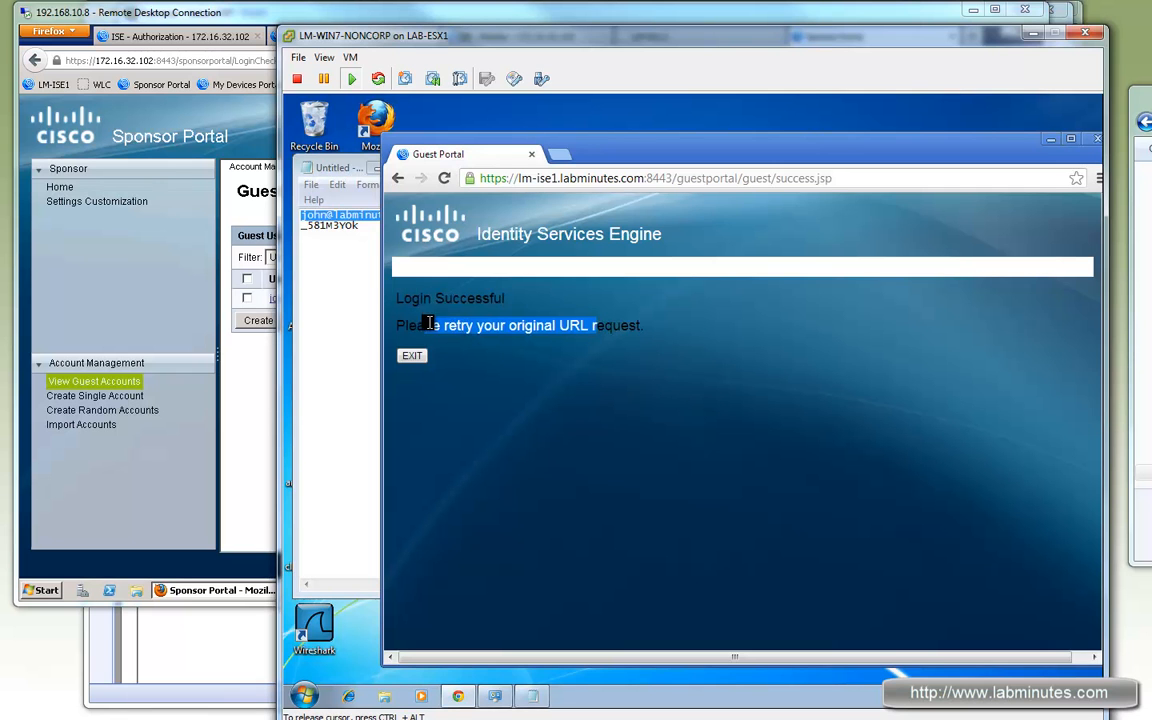
left_click(221, 356)
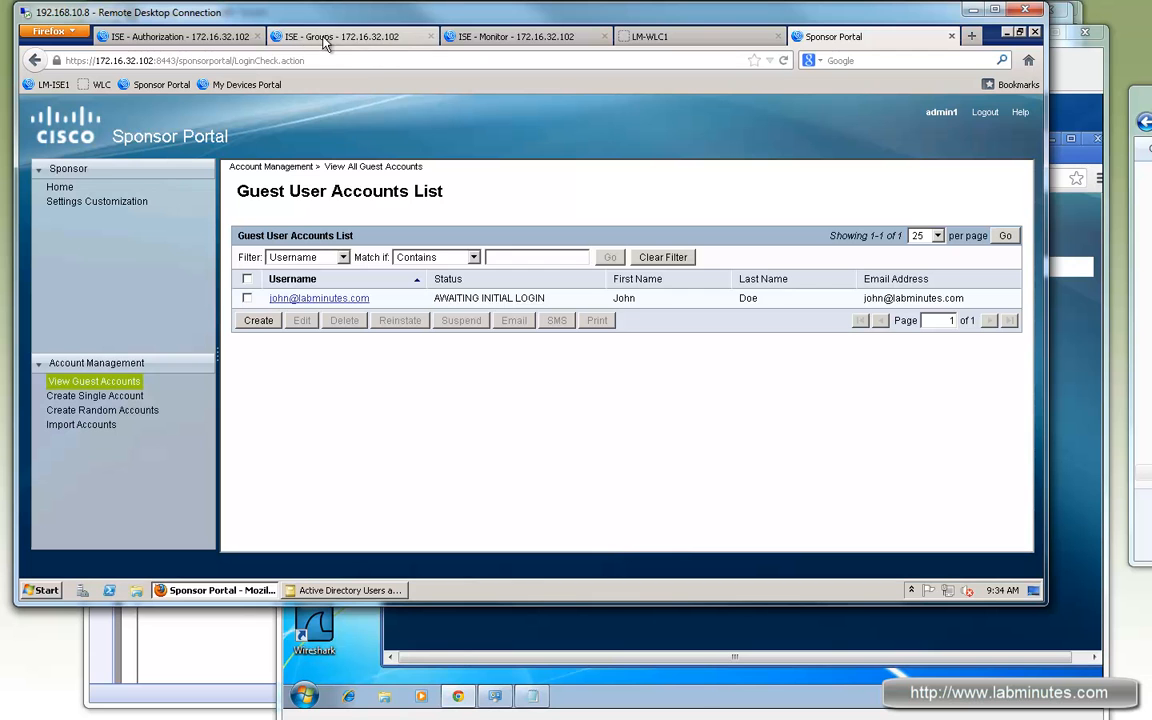
Step: Browse to cisco.com in the guest PC's browser, then bring the Live Authentications log forward
left_click(494, 38)
left_click(1096, 329)
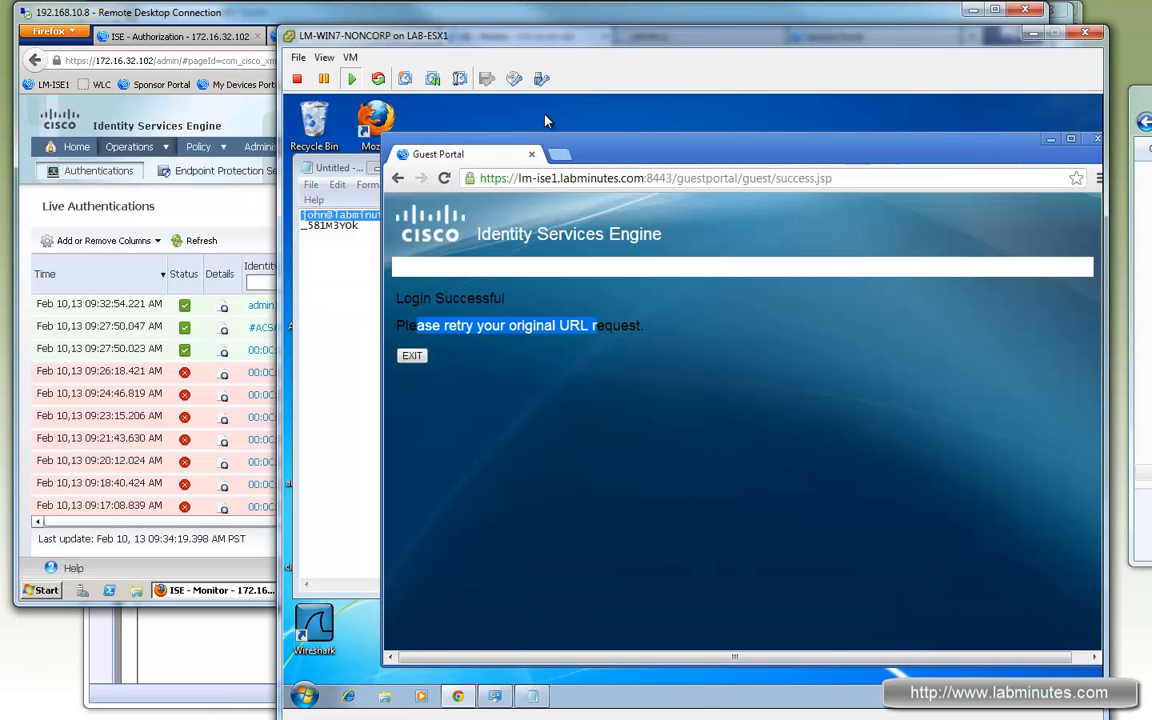
left_click(790, 179)
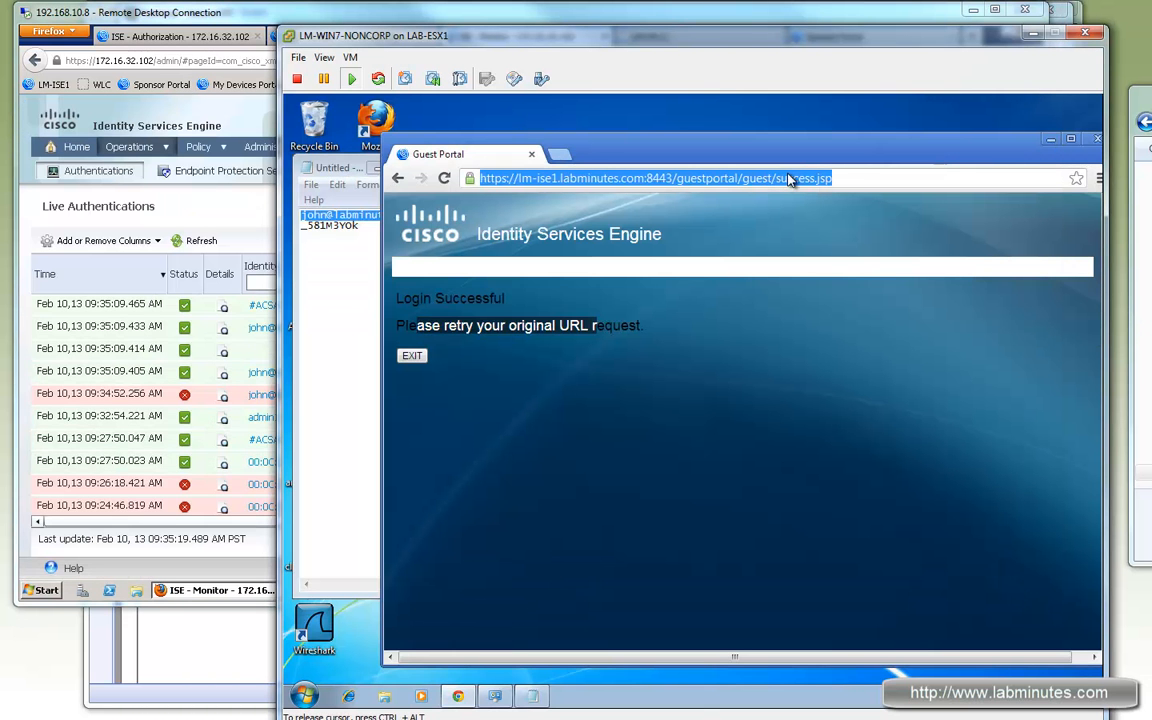
type("cisco.com")
key("Return")
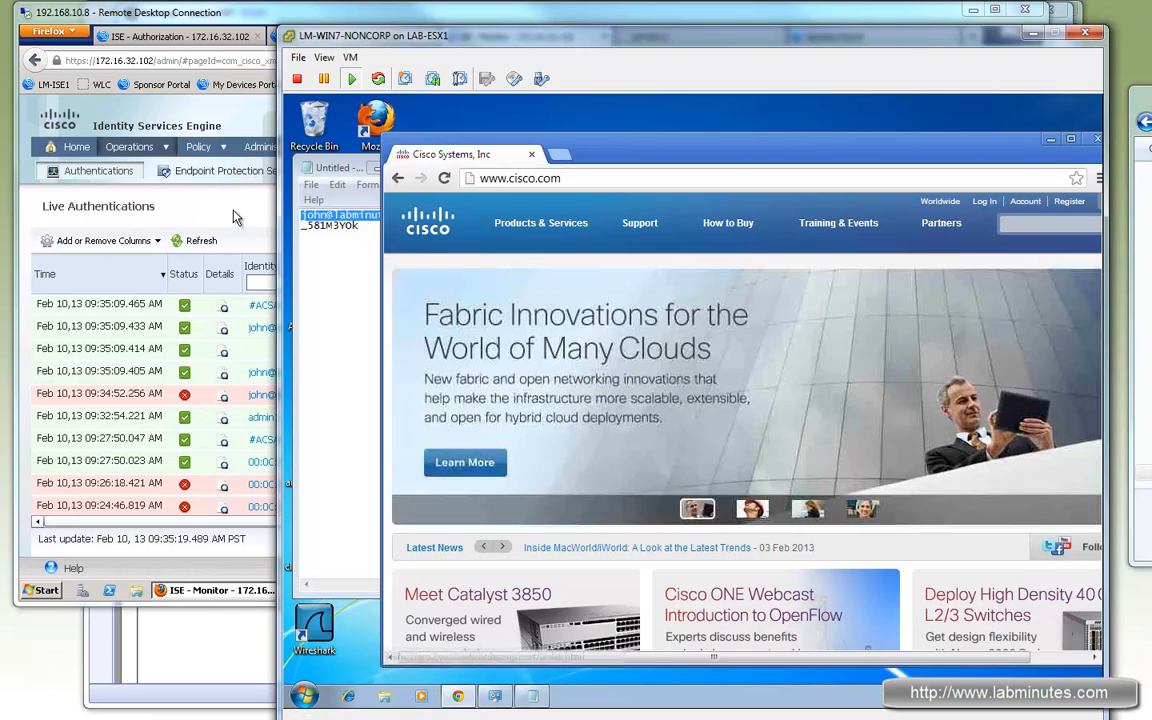
left_click(172, 211)
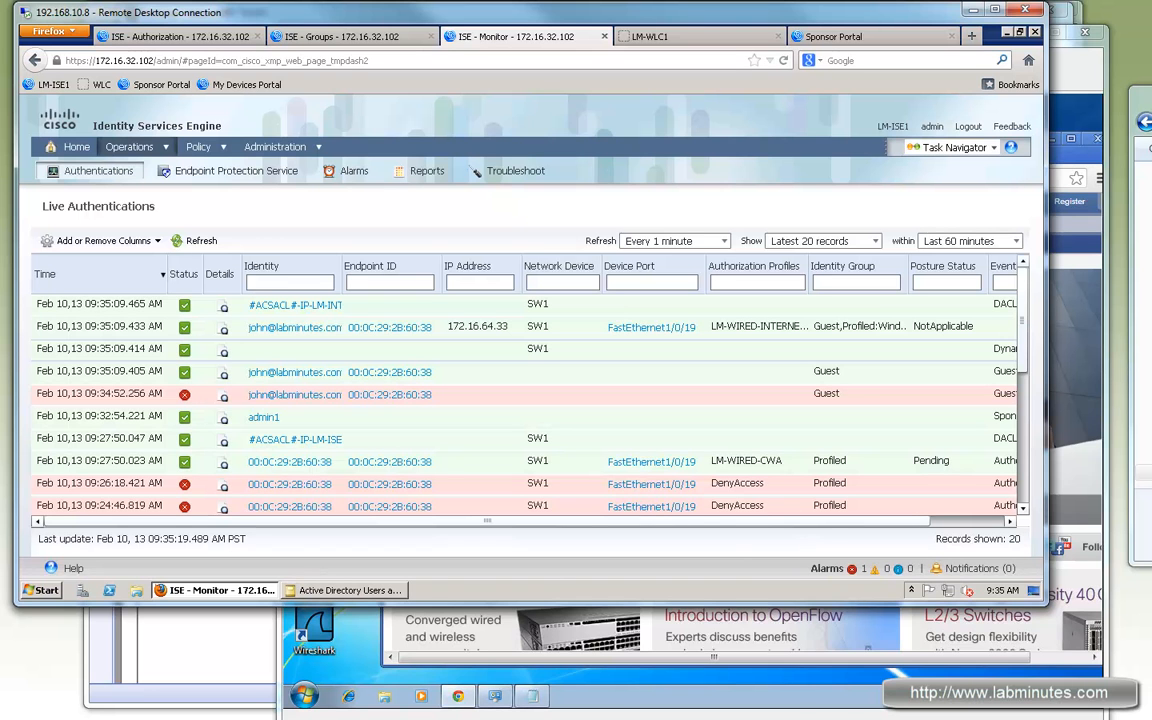
Step: Run 'sh authen sess int f1/0/19' on the switch to show the port's authentication session
key("alt+Tab")
key("Return")
key("Return")
key("Return")
type("sh authen sess int")
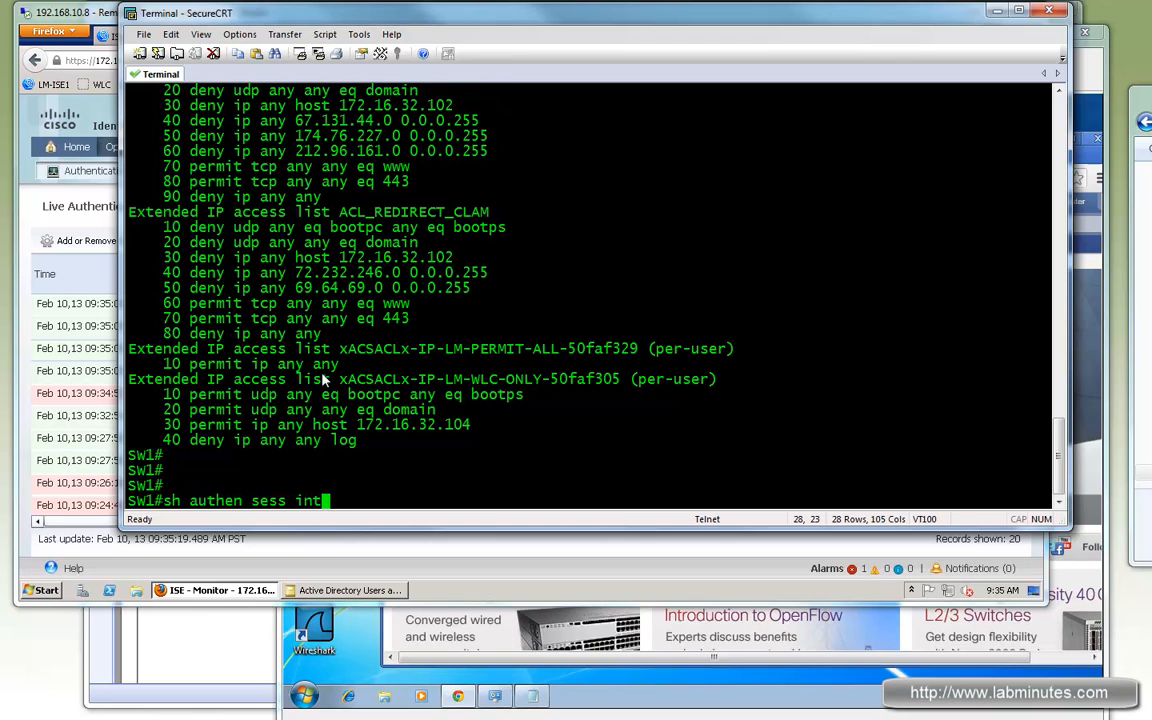
type(" f1/0/19")
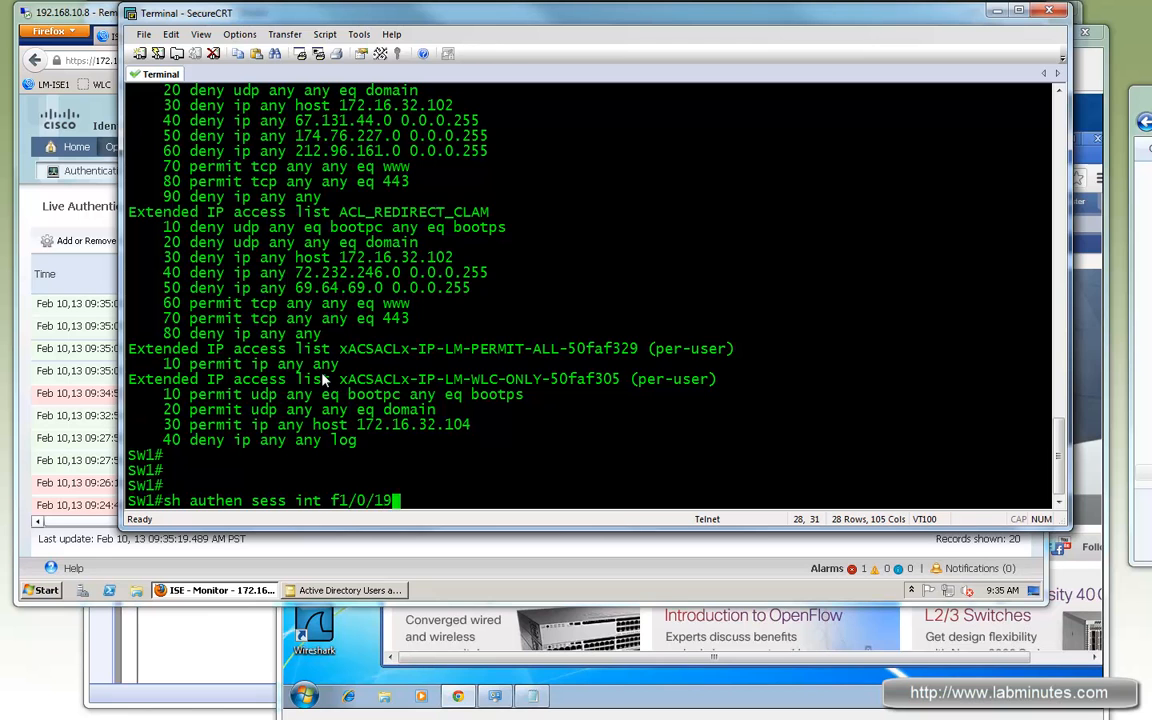
key("Return")
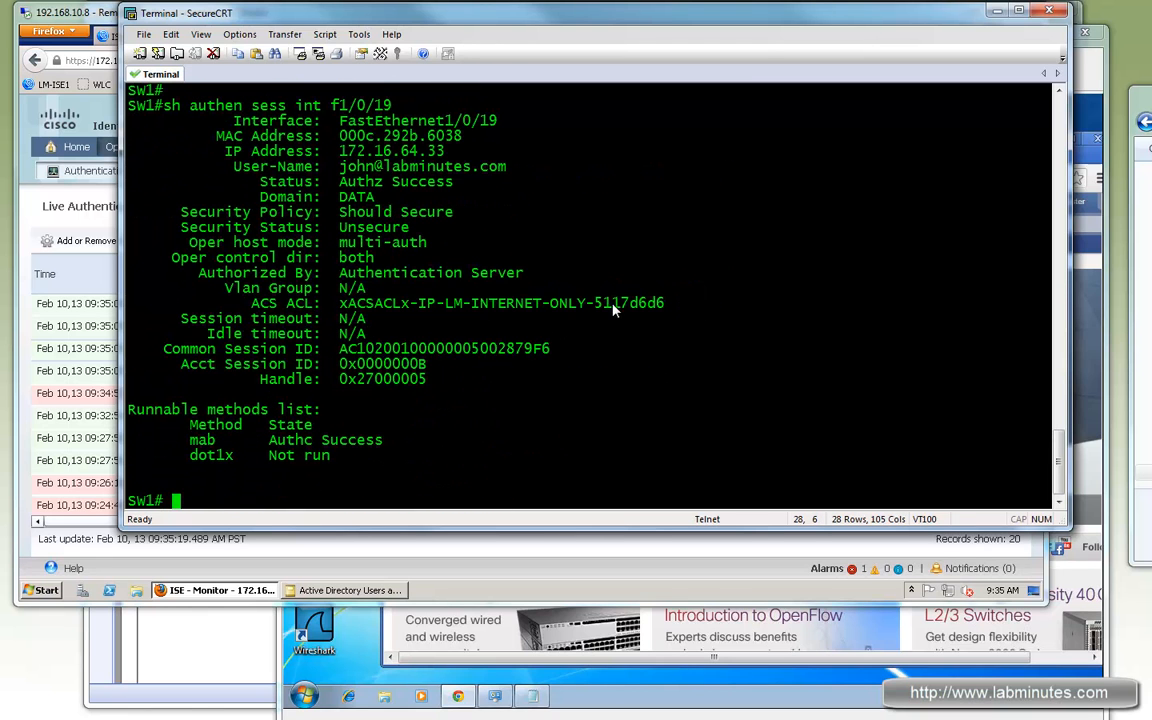
Step: Highlight the applied xACSACLx-IP-LM-INTERNET-ONLY-5117d6d6 ACL and the guest's username in the output
left_click_drag(620, 304, 447, 305)
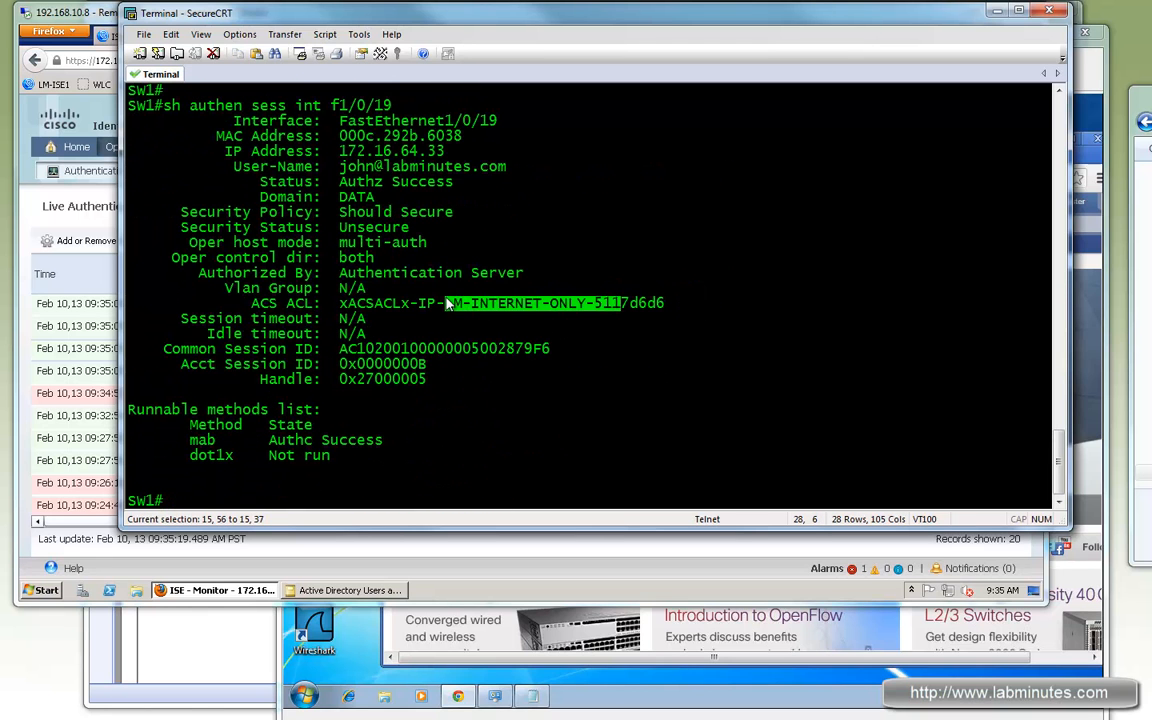
mouse_move(338, 166)
left_mouse_down()
mouse_move(527, 172)
mouse_move(342, 167)
left_mouse_up()
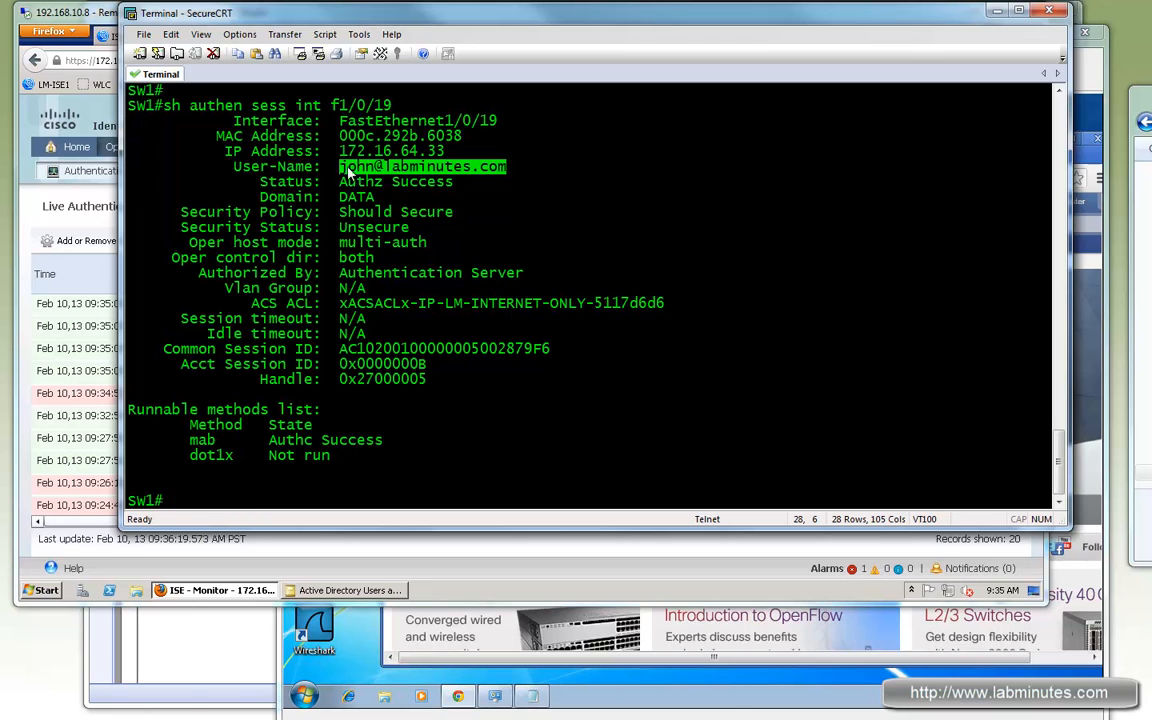
left_click(342, 174)
left_click_drag(507, 167, 345, 167)
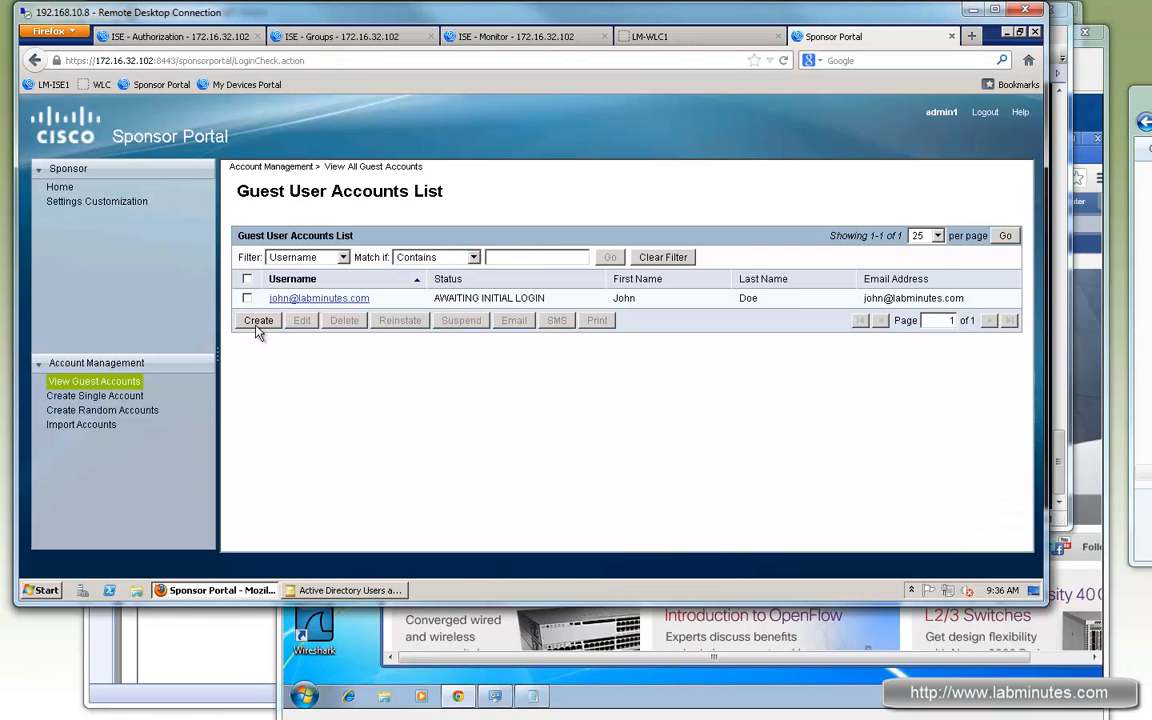
Step: Review the guest account's start and expiration dates, cancel unchanged, and confirm its ACTIVE status
left_click(339, 298)
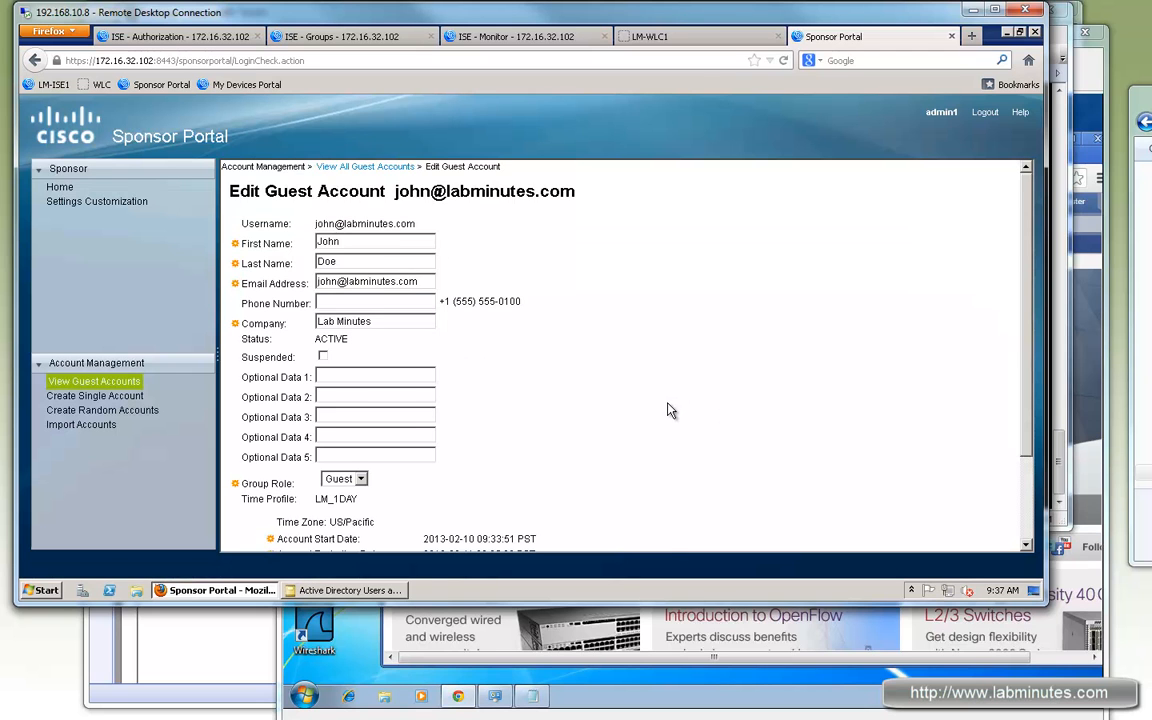
scroll(650, 410, "down", 3)
left_click_drag(278, 440, 431, 440)
left_click_drag(517, 457, 428, 458)
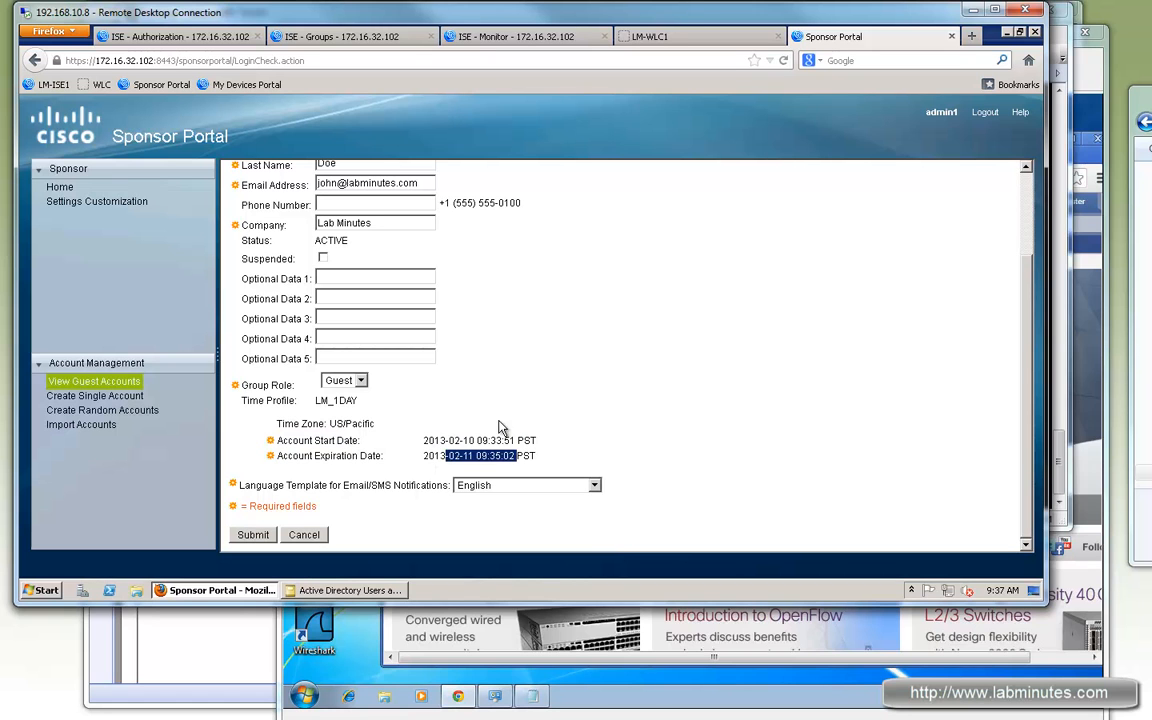
left_click(304, 535)
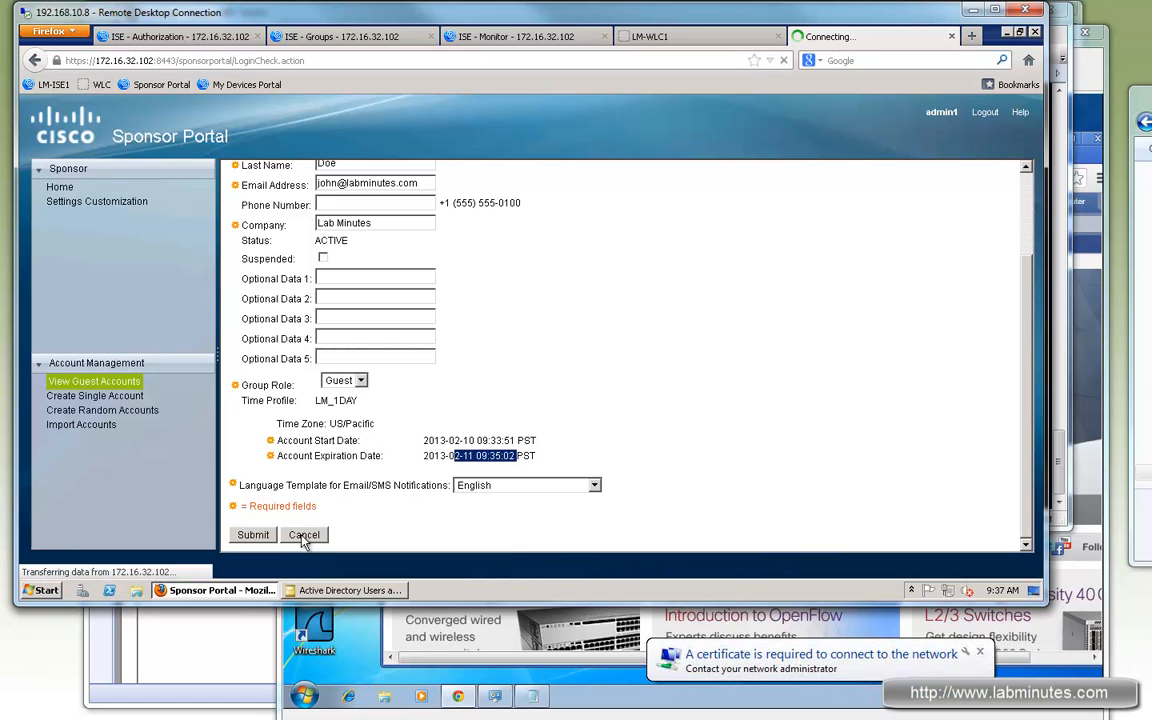
left_click_drag(474, 296, 461, 297)
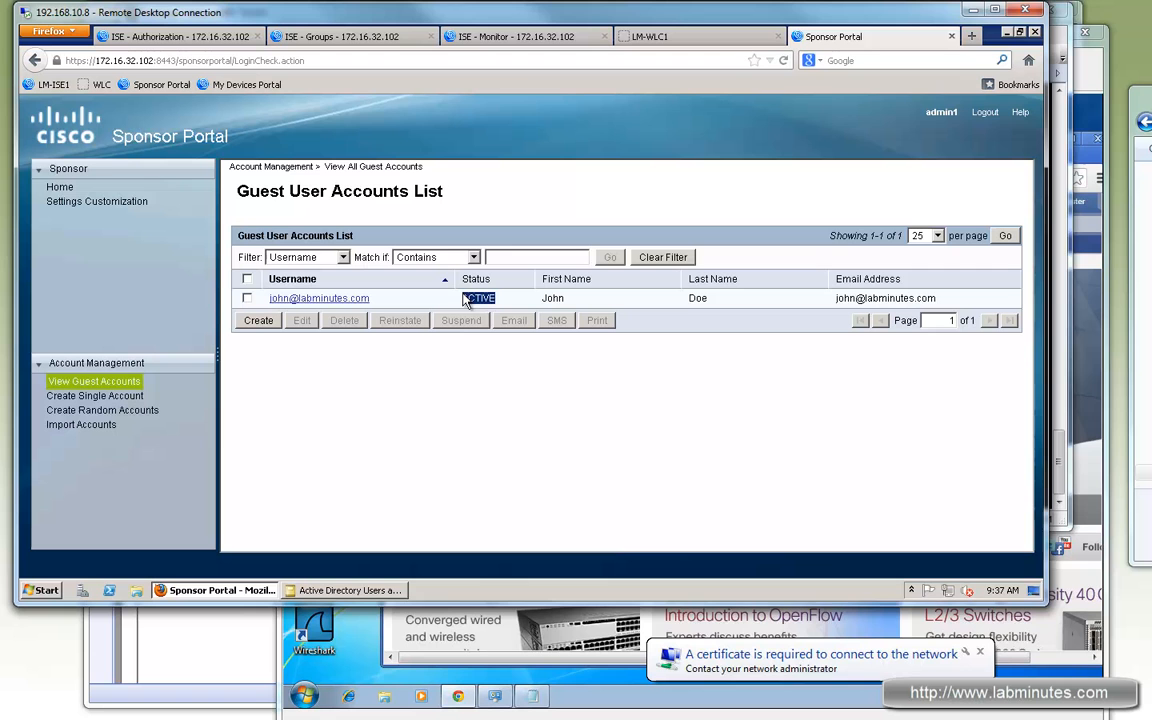
left_click(1094, 79)
Step: Reposition the guest's Chrome and VM windows, then return to the Sponsor Portal browser
left_click_drag(831, 141, 844, 139)
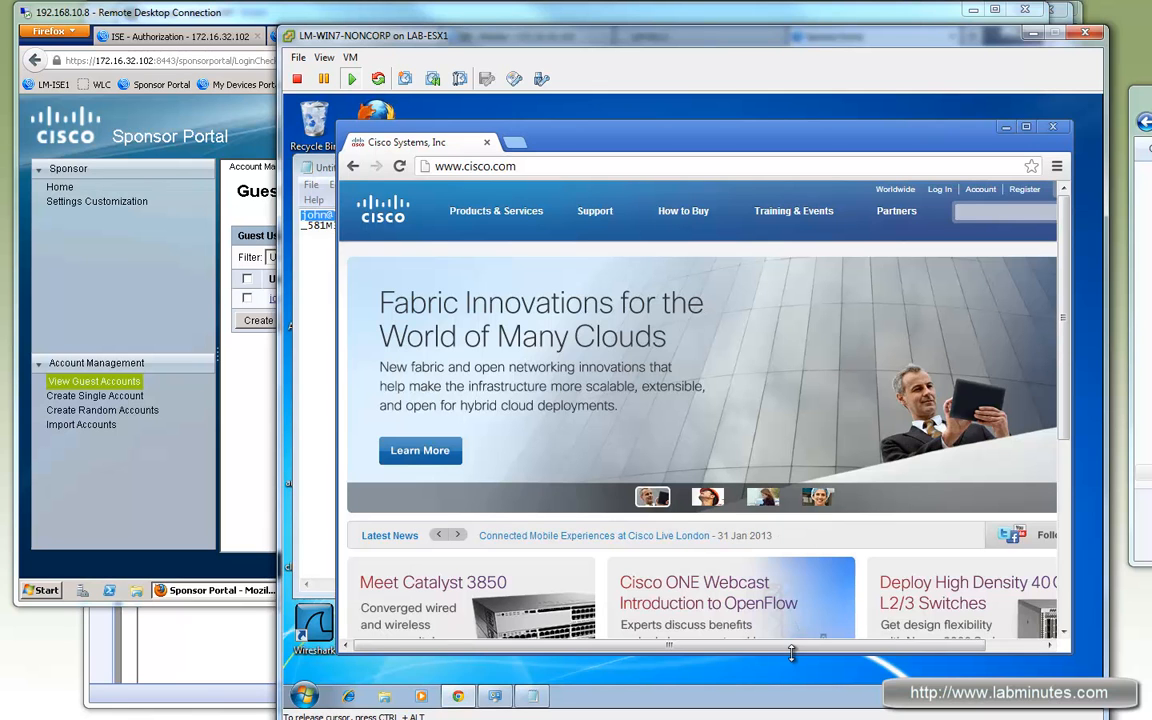
left_click_drag(808, 149, 815, 143)
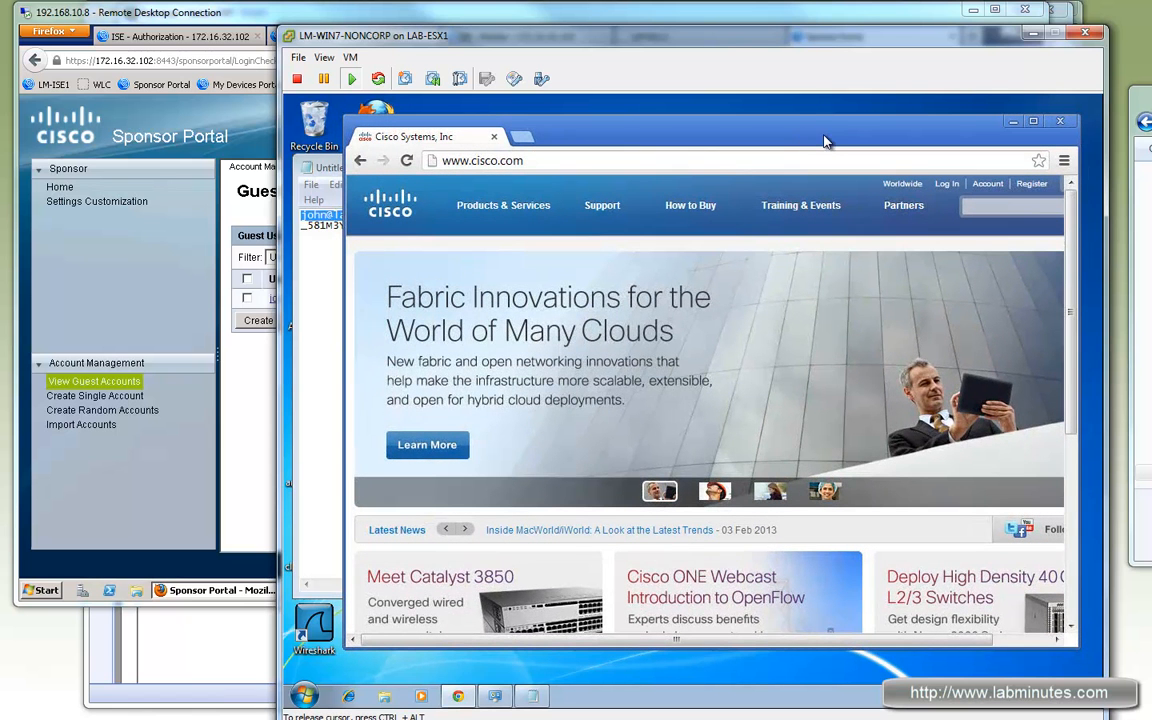
left_click_drag(534, 43, 540, 47)
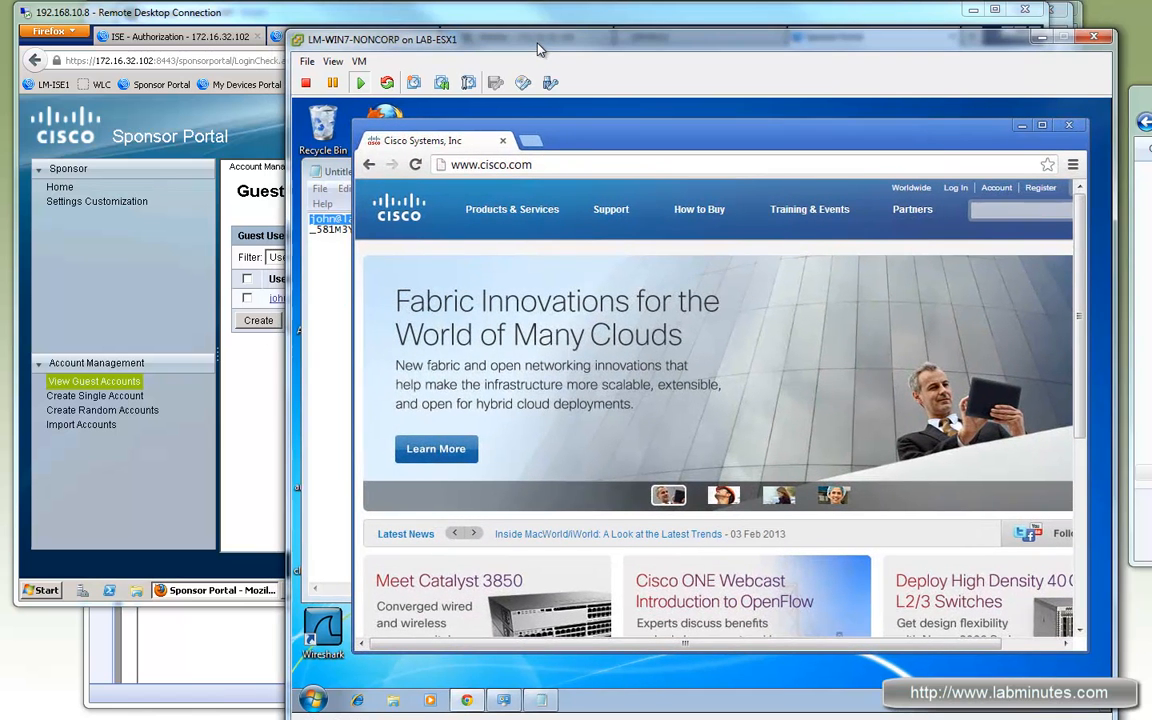
left_click(494, 17)
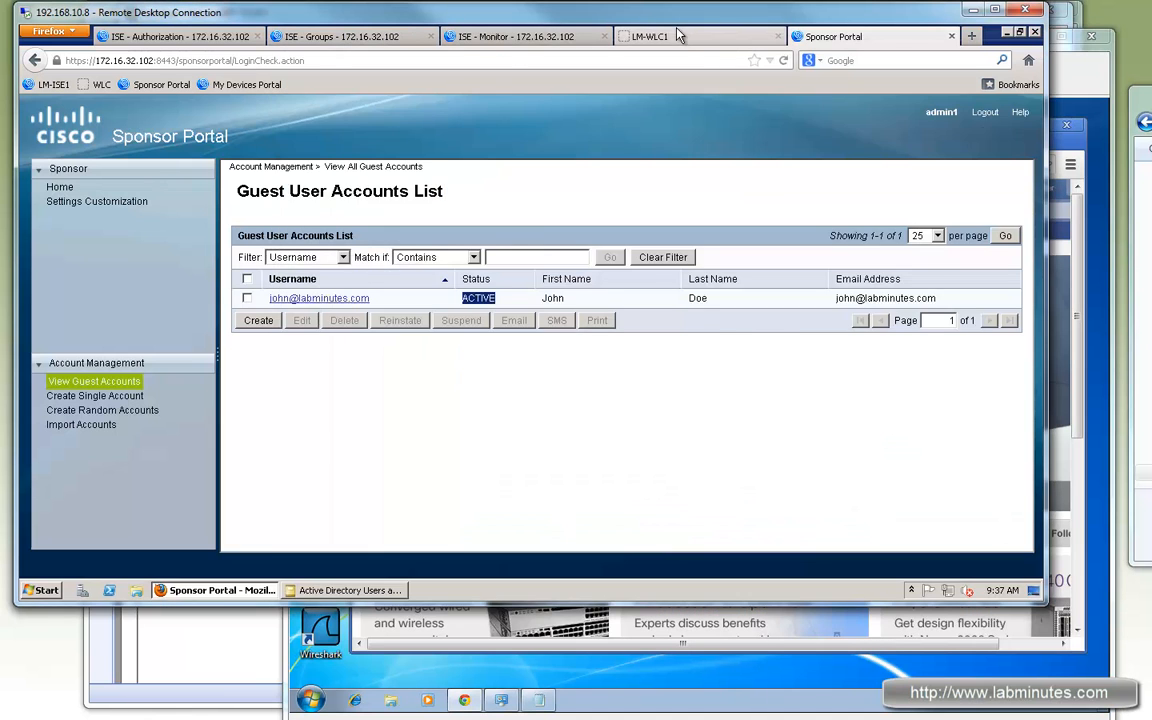
key("ctrl+Page_Up")
Step: Open the Reports catalog in a new tab and run Session Directory's RADIUS Active Sessions report
left_click(453, 34)
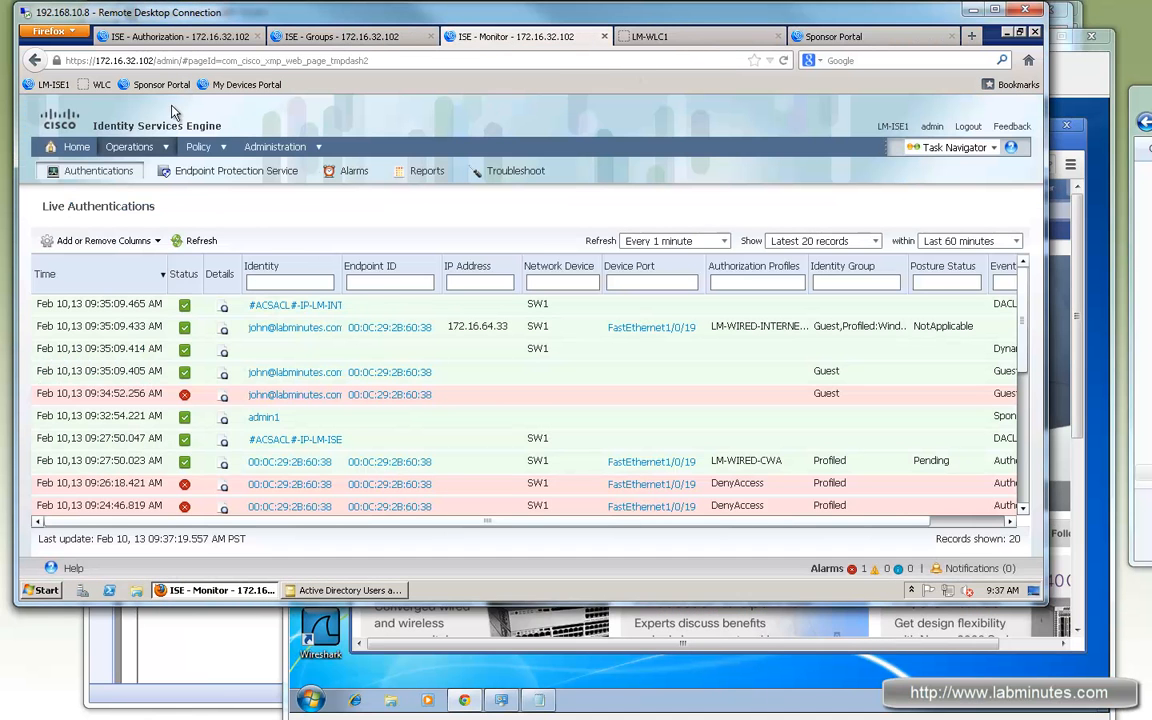
mouse_move(155, 148)
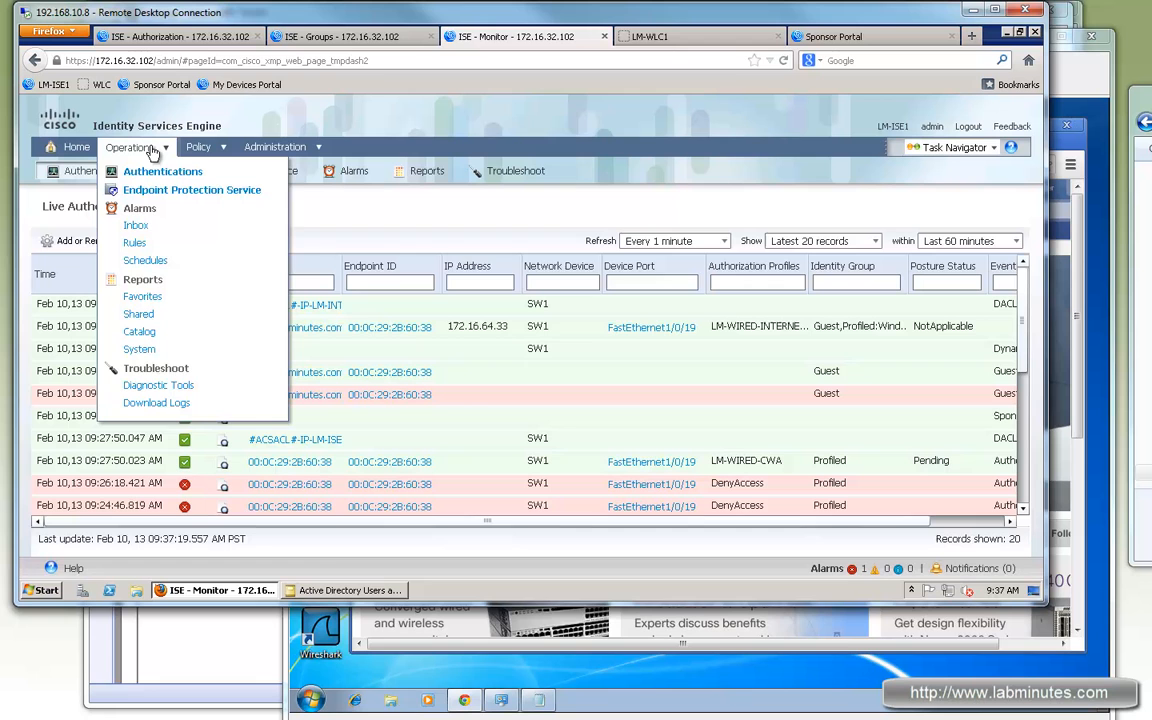
right_click(141, 337)
left_click(185, 337)
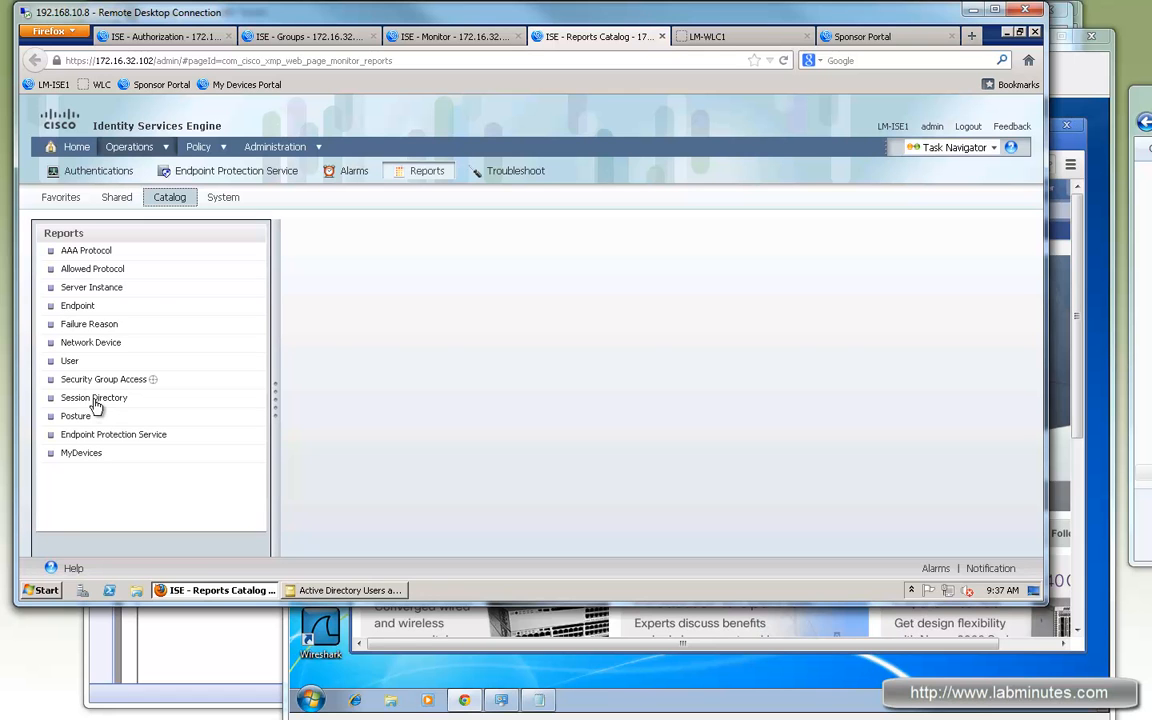
left_click(94, 398)
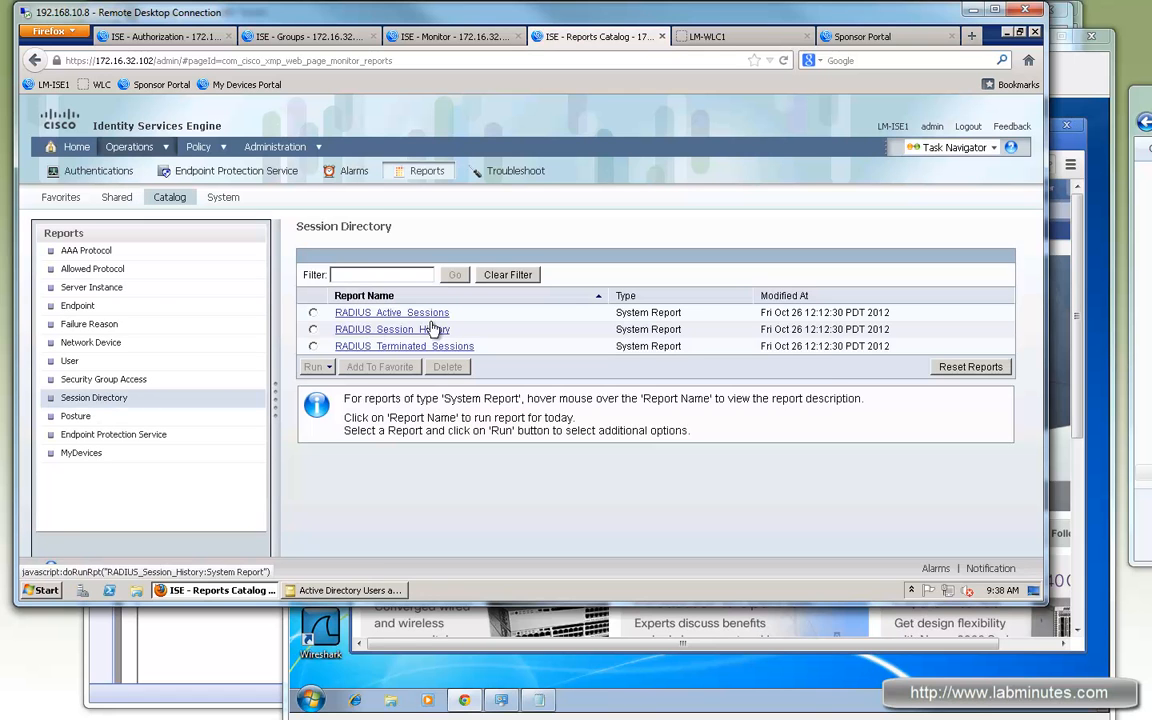
left_click(405, 316)
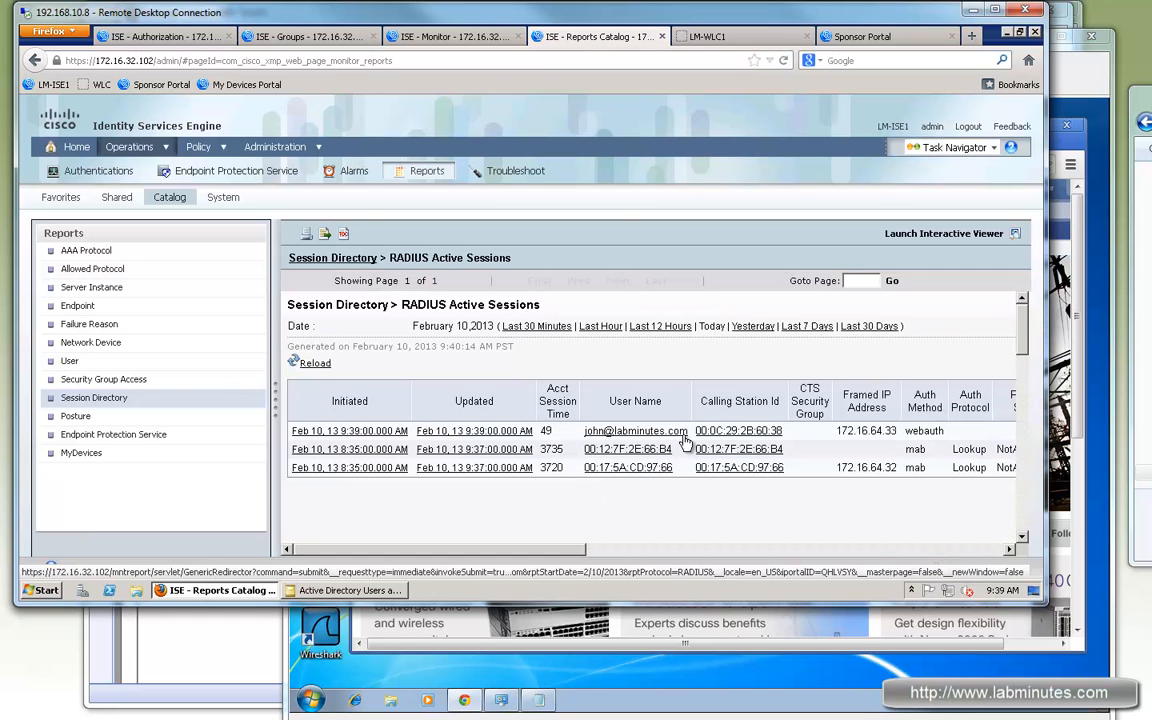
Step: Highlight the guest's 172.16.64.33 session details, including its webauth authentication method
left_click_drag(558, 548, 722, 563)
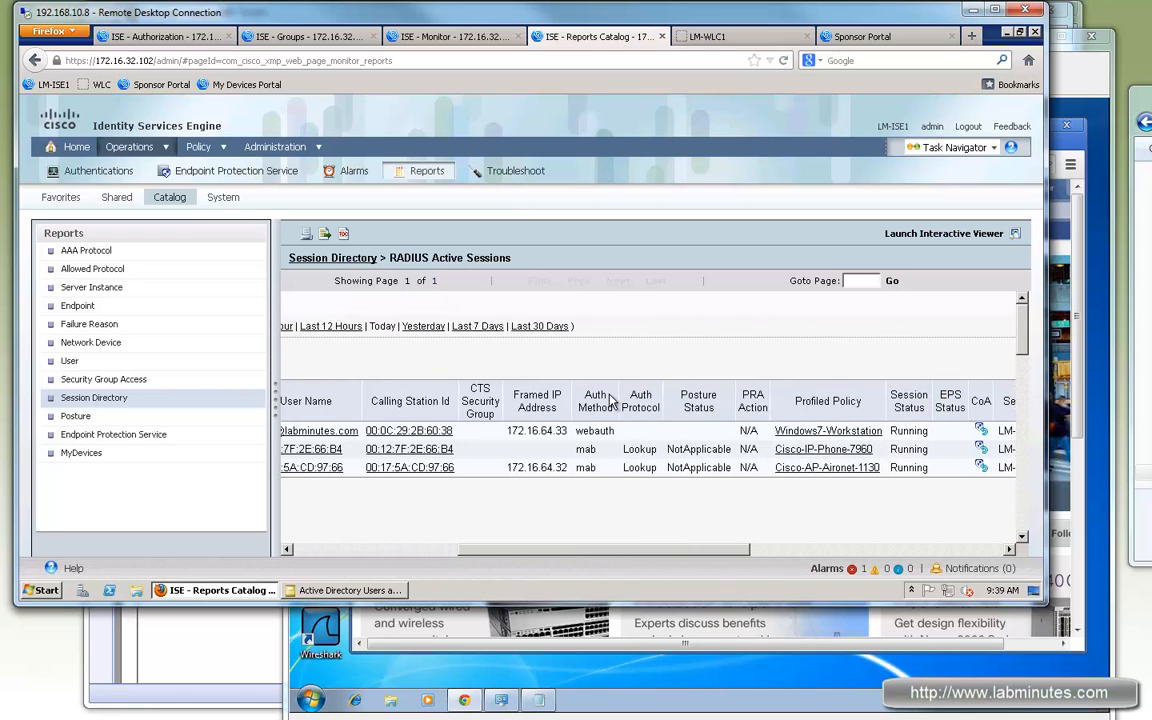
double_click(604, 434)
left_click_drag(688, 549, 846, 554)
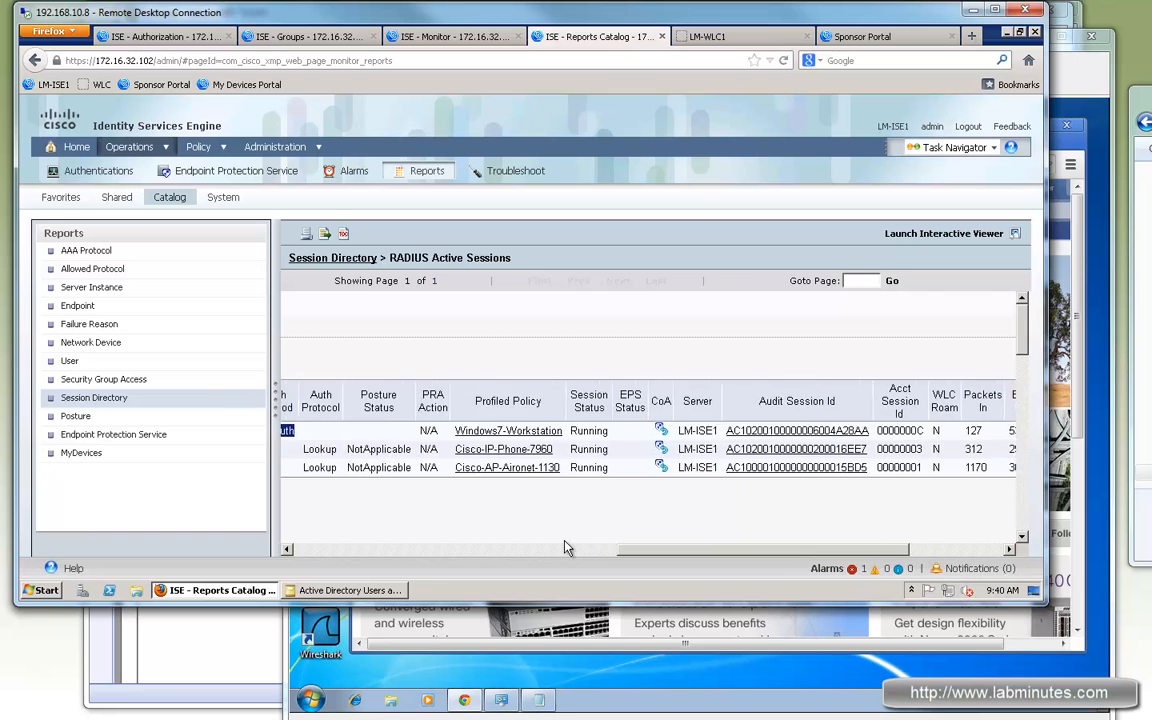
left_click_drag(564, 541, 754, 545)
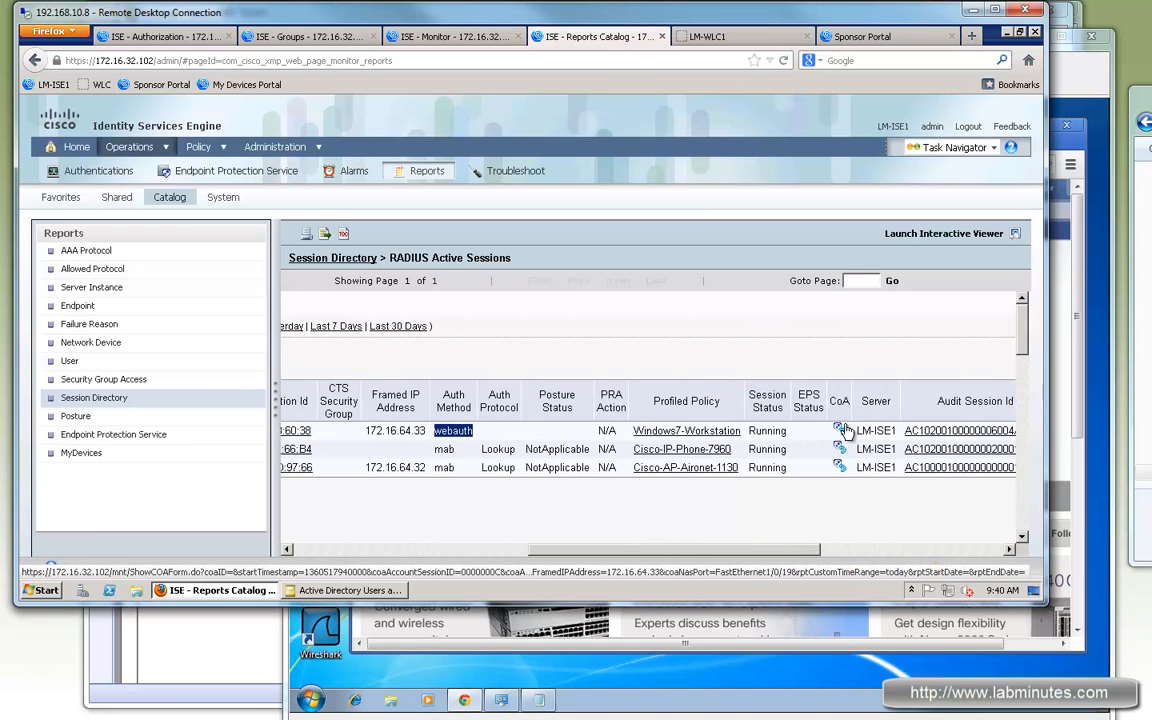
Step: Send a Session termination CoA to the guest's session from its report row
left_click(840, 432)
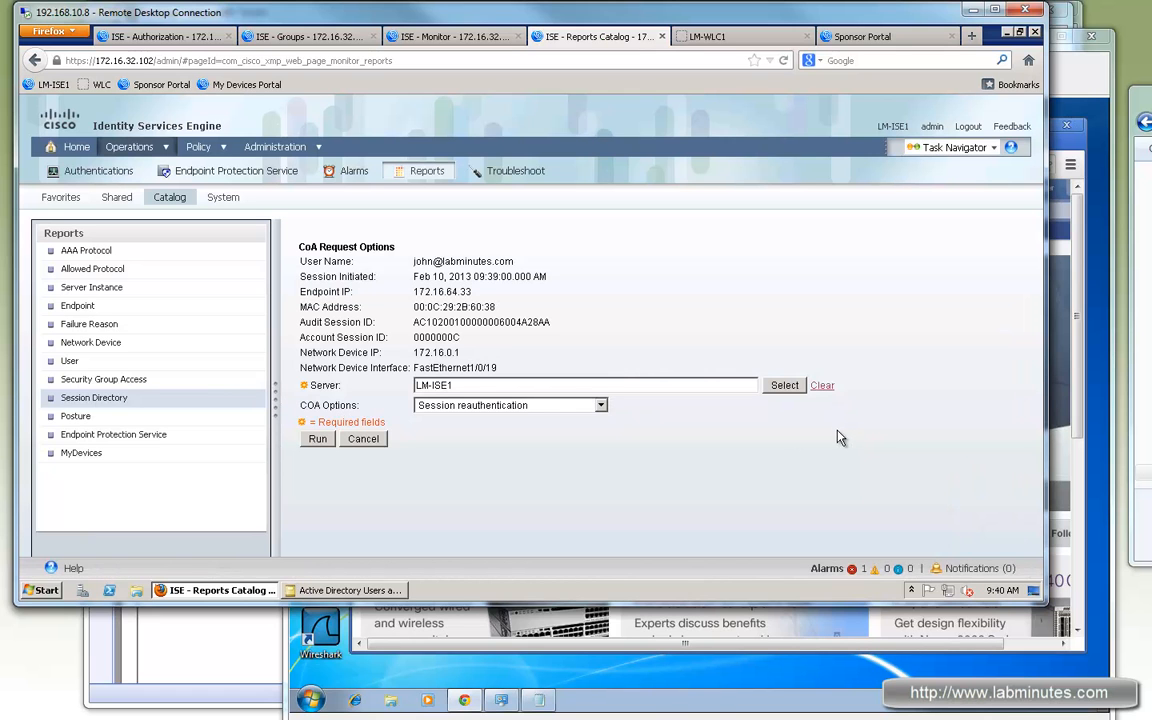
left_click(600, 406)
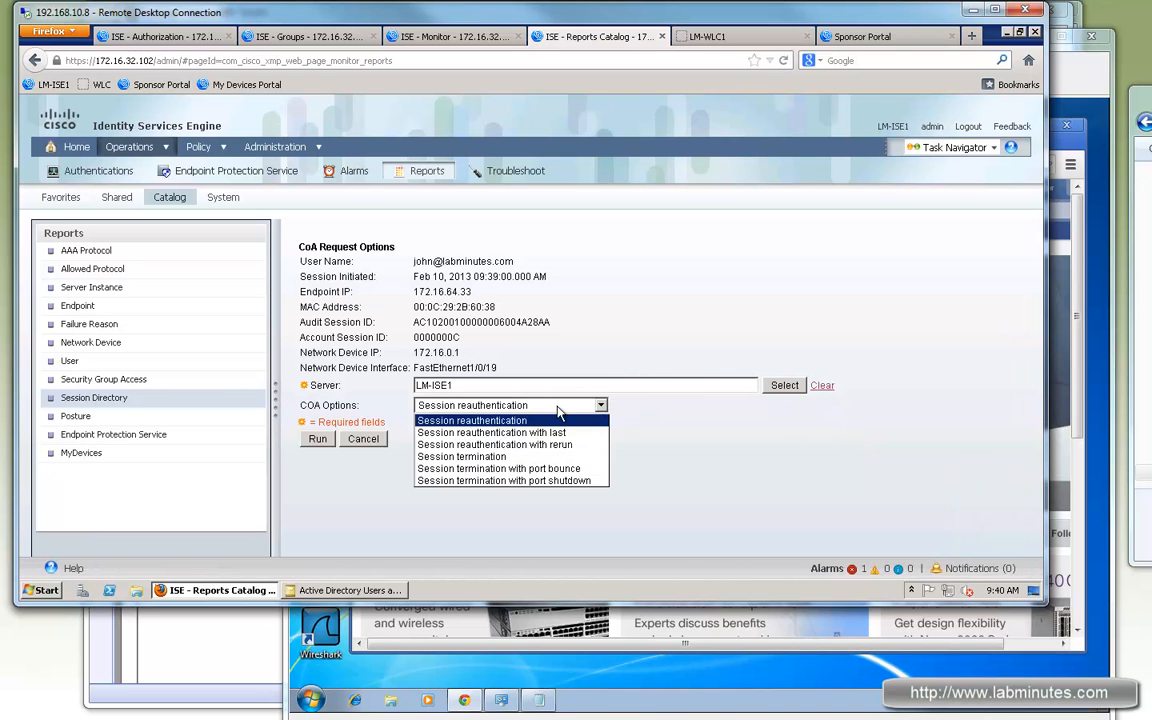
left_click(482, 458)
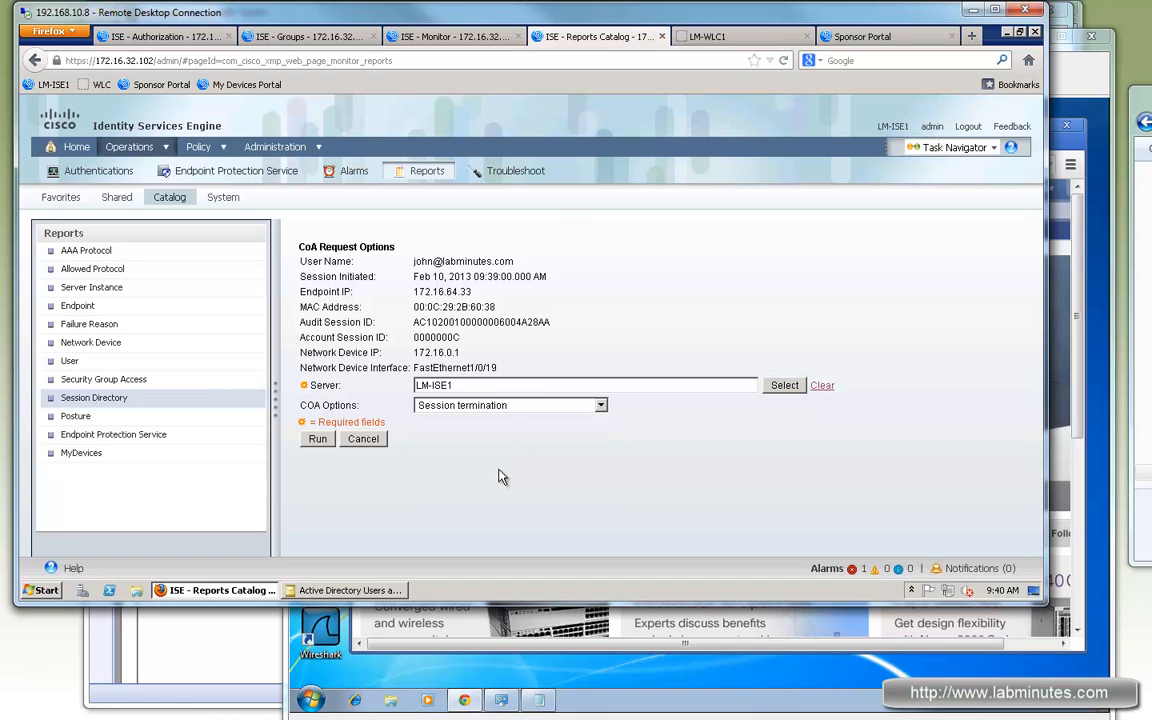
left_click(314, 440)
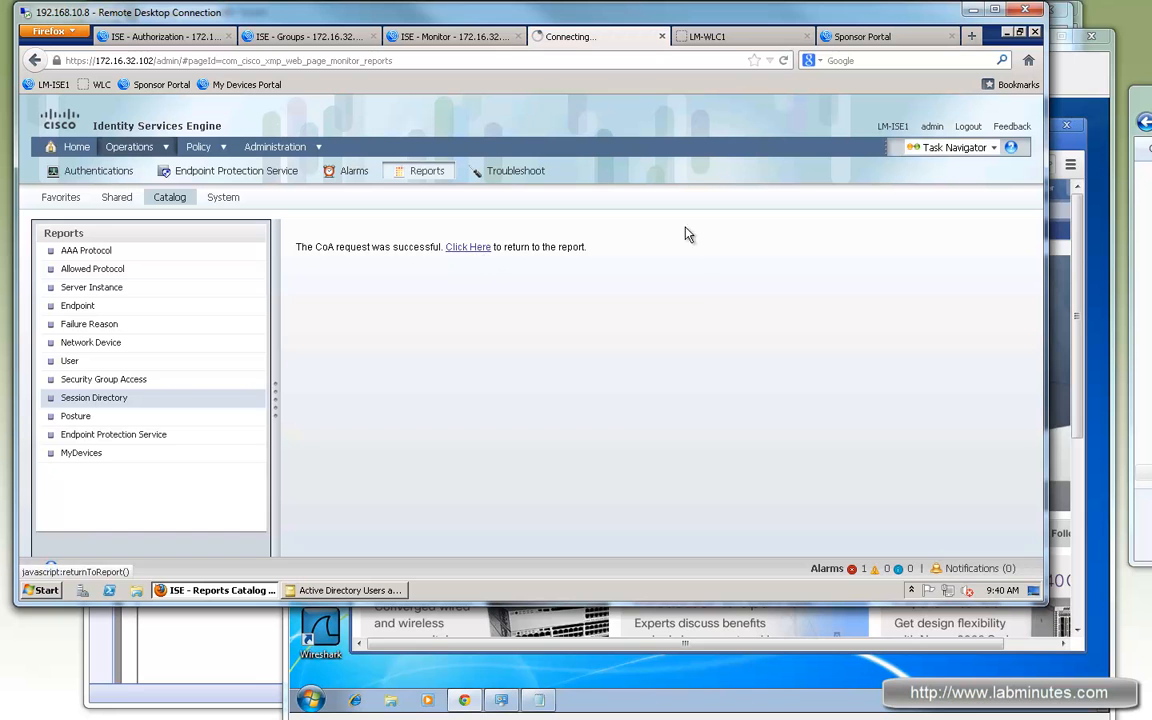
Step: Refresh Live Authentications and reload the RADIUS Active Sessions report
left_click(460, 37)
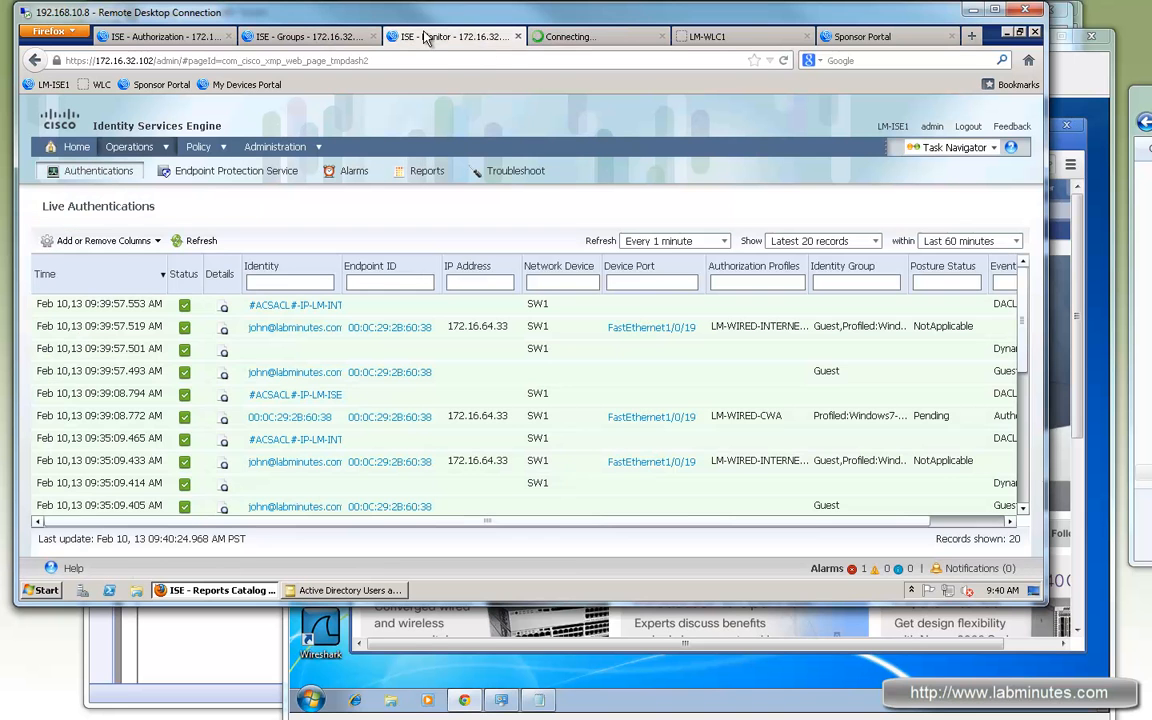
right_click(466, 37)
left_click(201, 241)
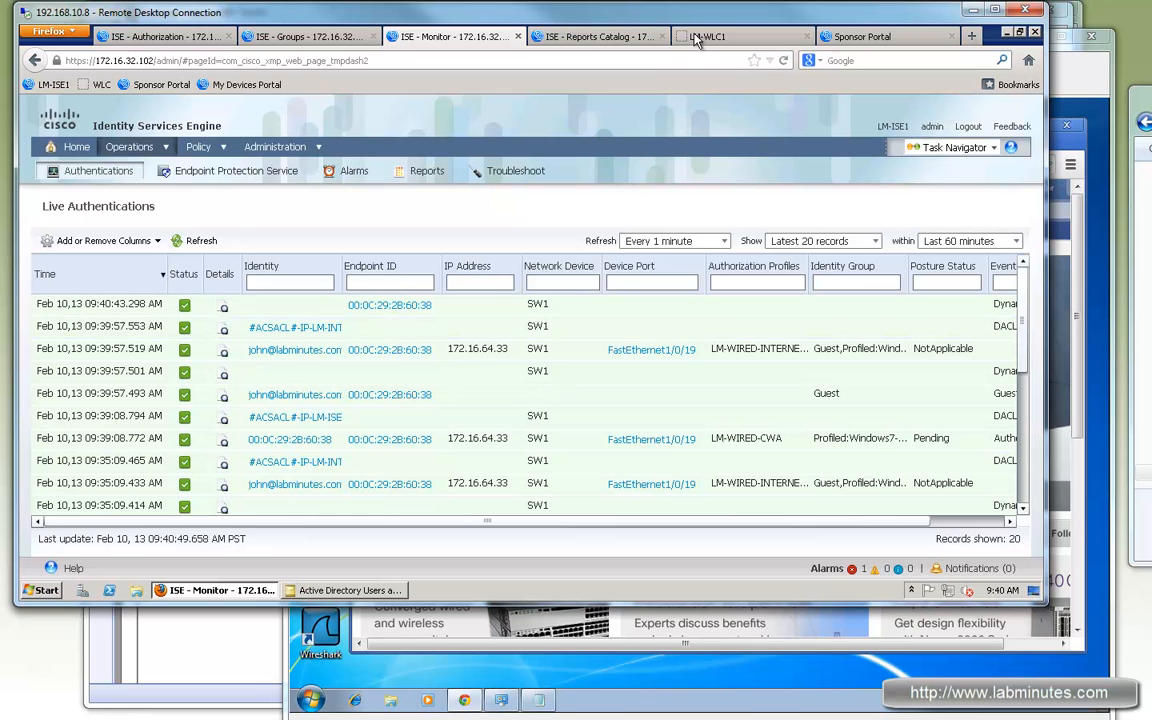
left_click(597, 37)
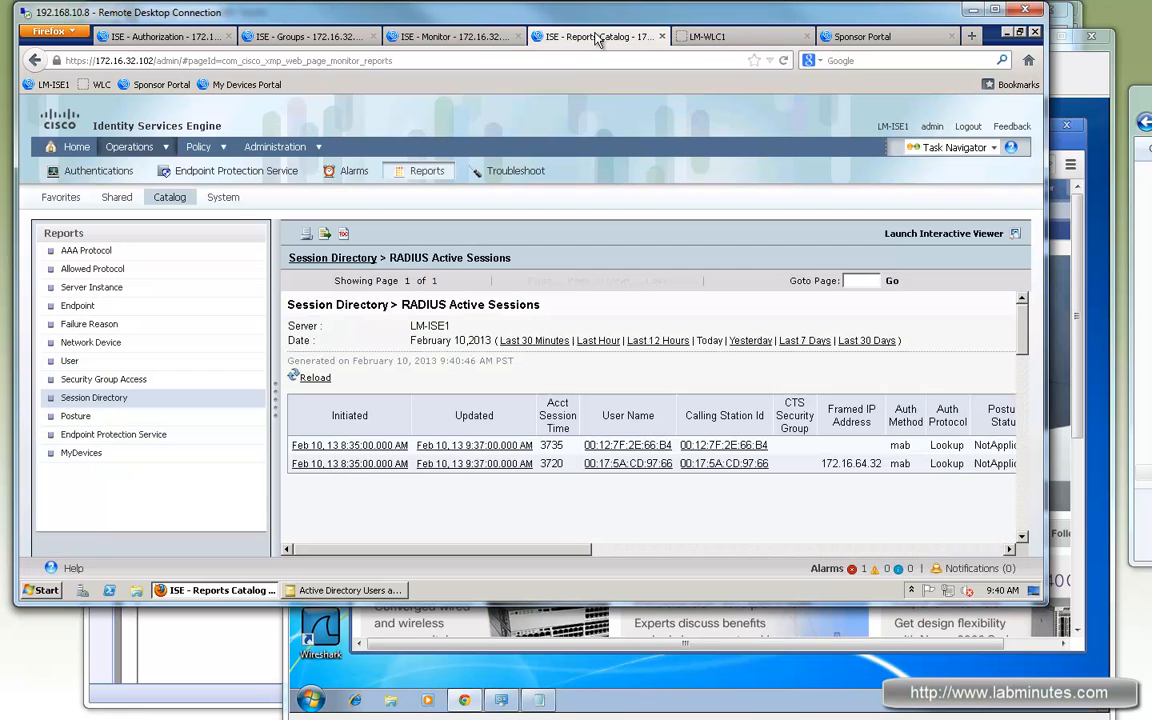
left_click(316, 379)
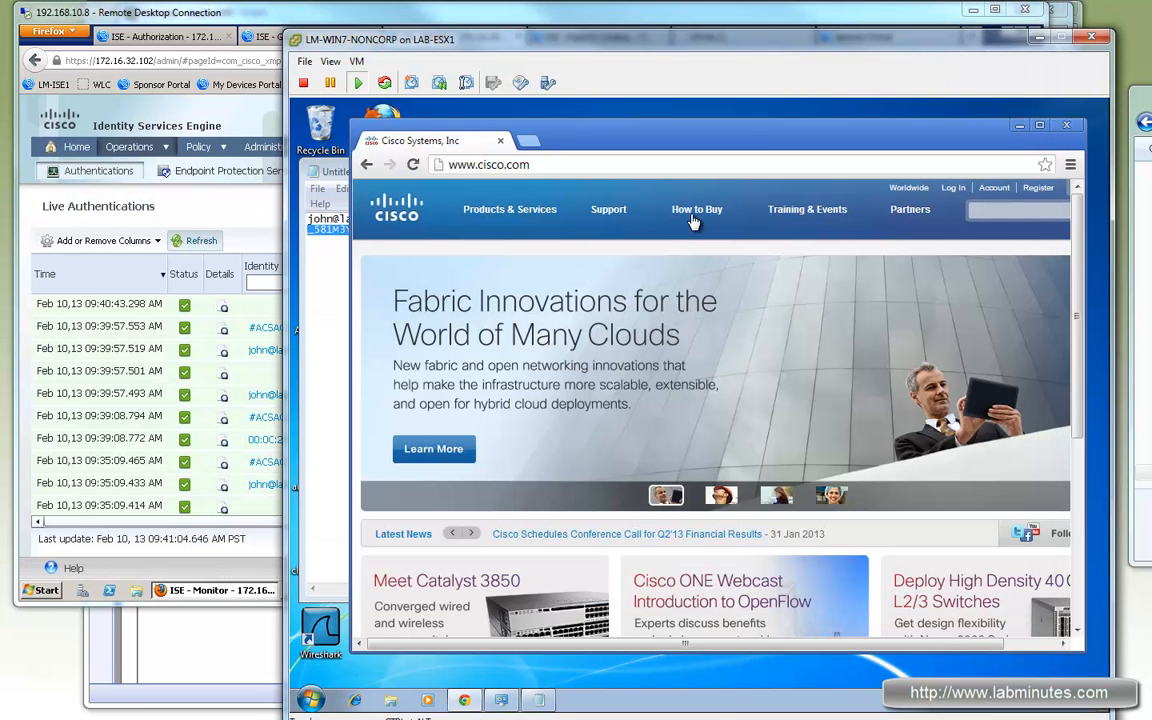
Step: Browse from the guest laptop, then reload the report to see the new mab session with posture Pending
left_click(697, 214)
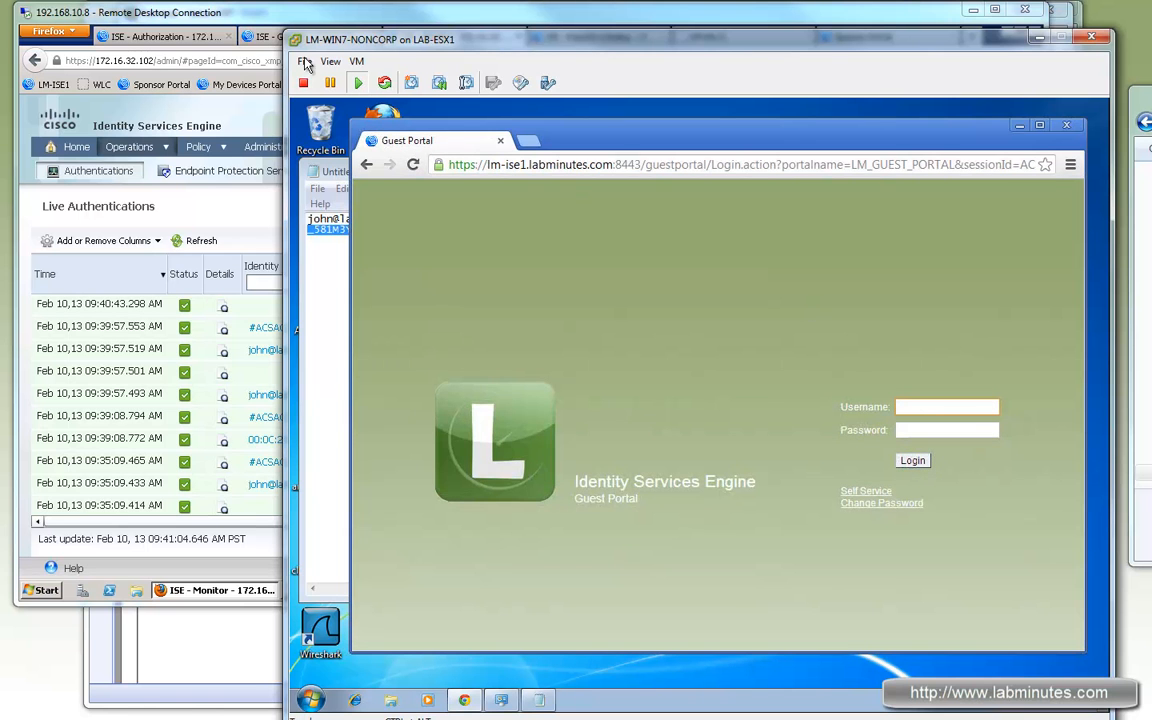
left_click(312, 18)
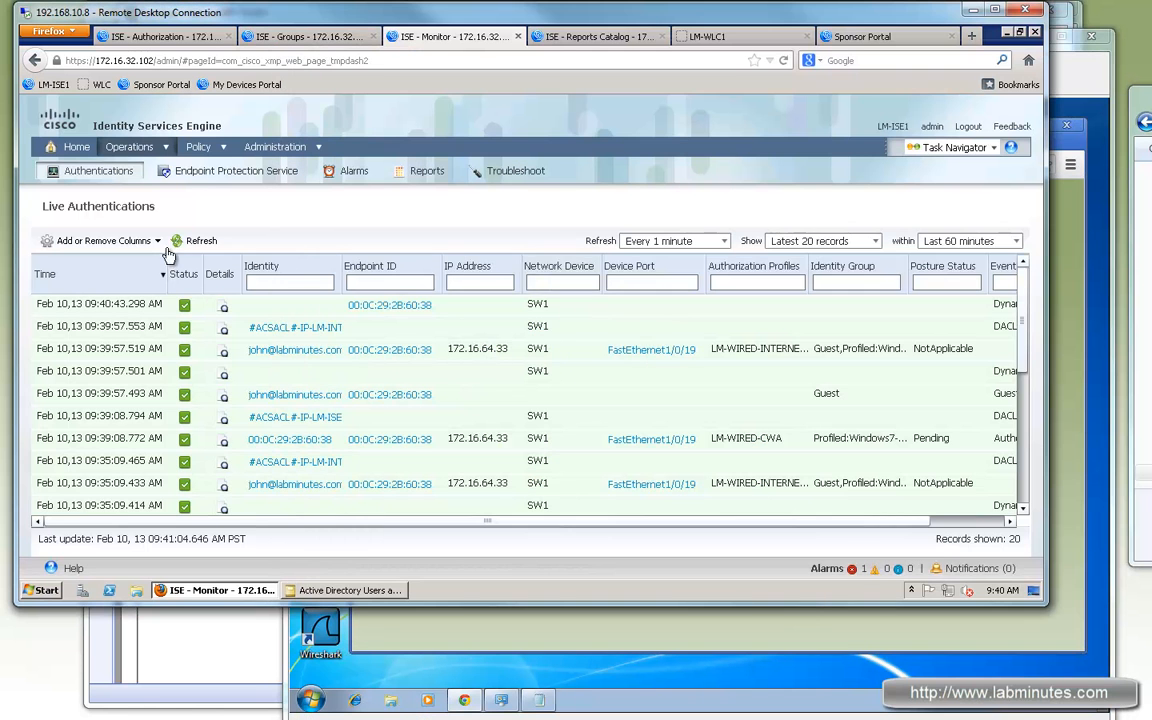
left_click(623, 34)
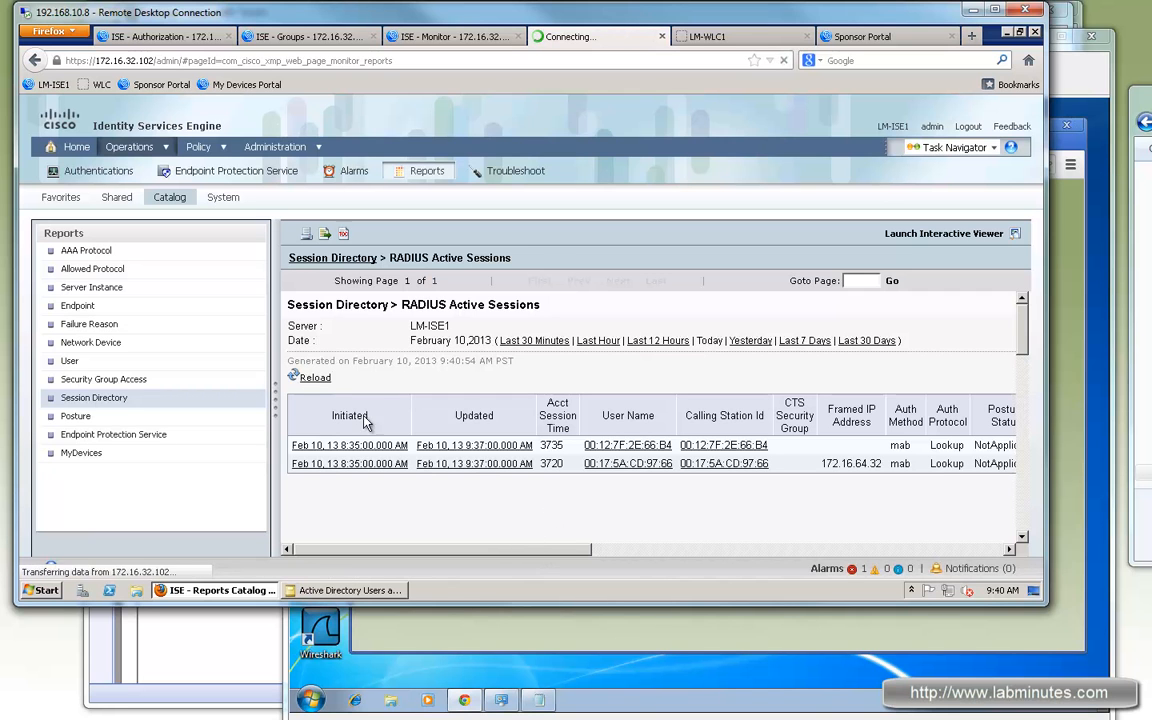
left_click(308, 378)
left_click_drag(563, 552, 749, 558)
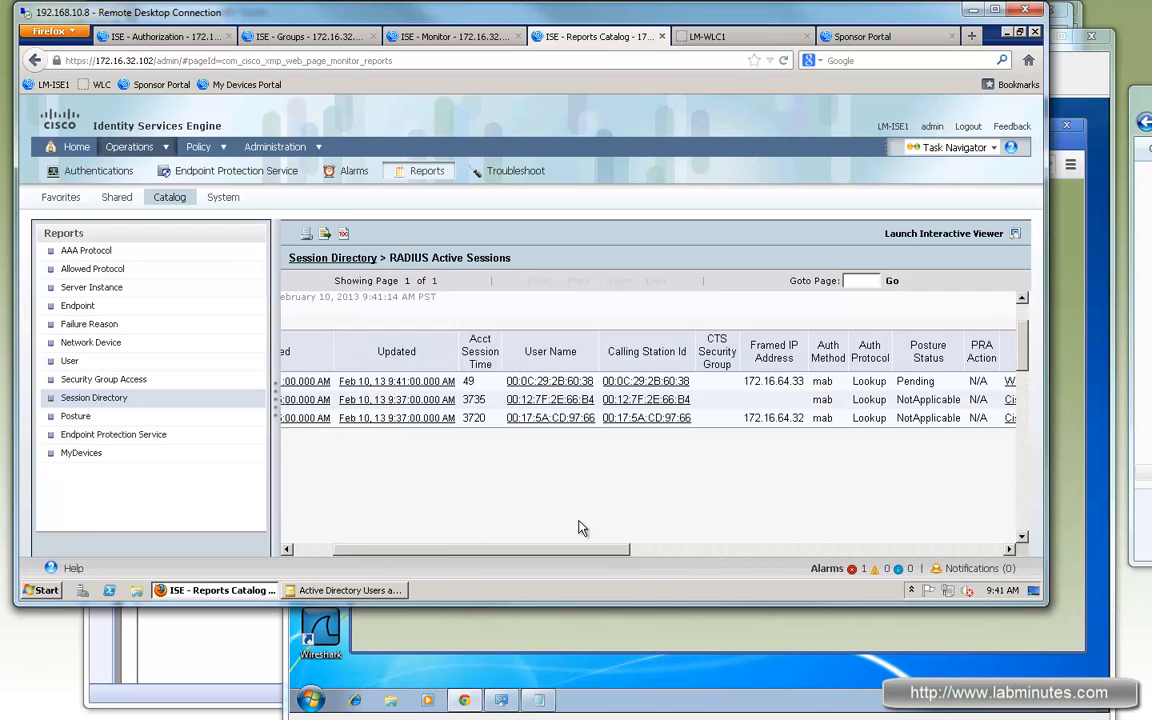
scroll(581, 528, "up", 1)
left_click_drag(585, 556, 361, 511)
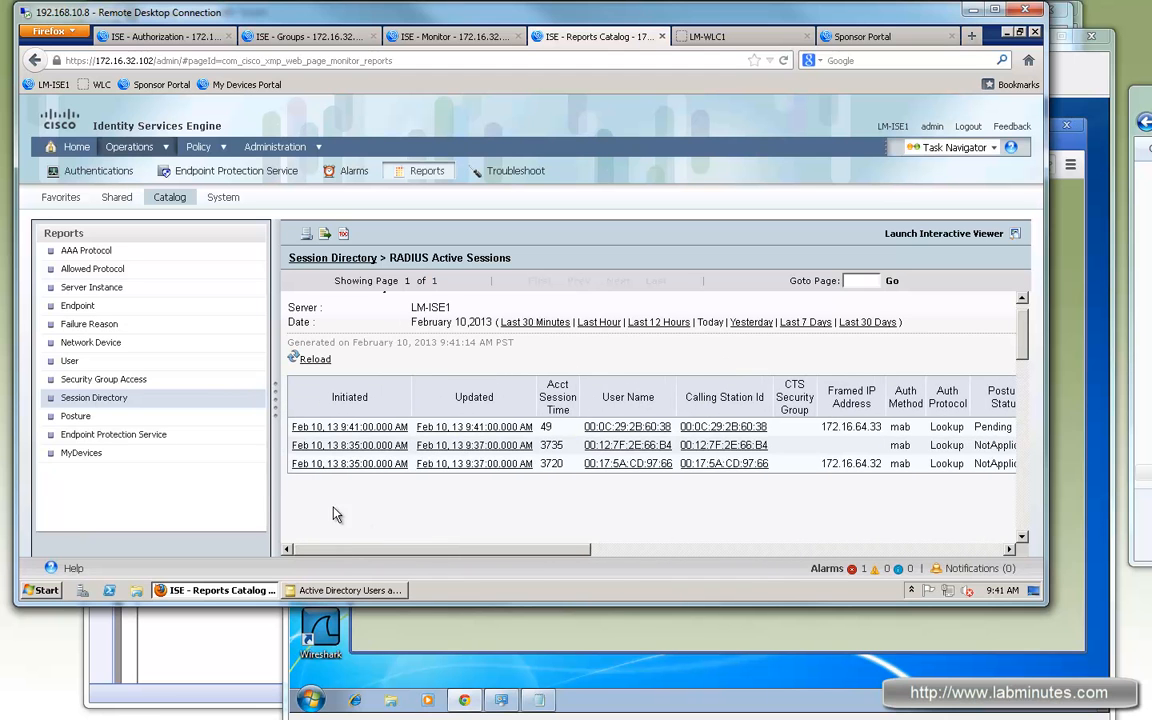
scroll(954, 397, "up", 1)
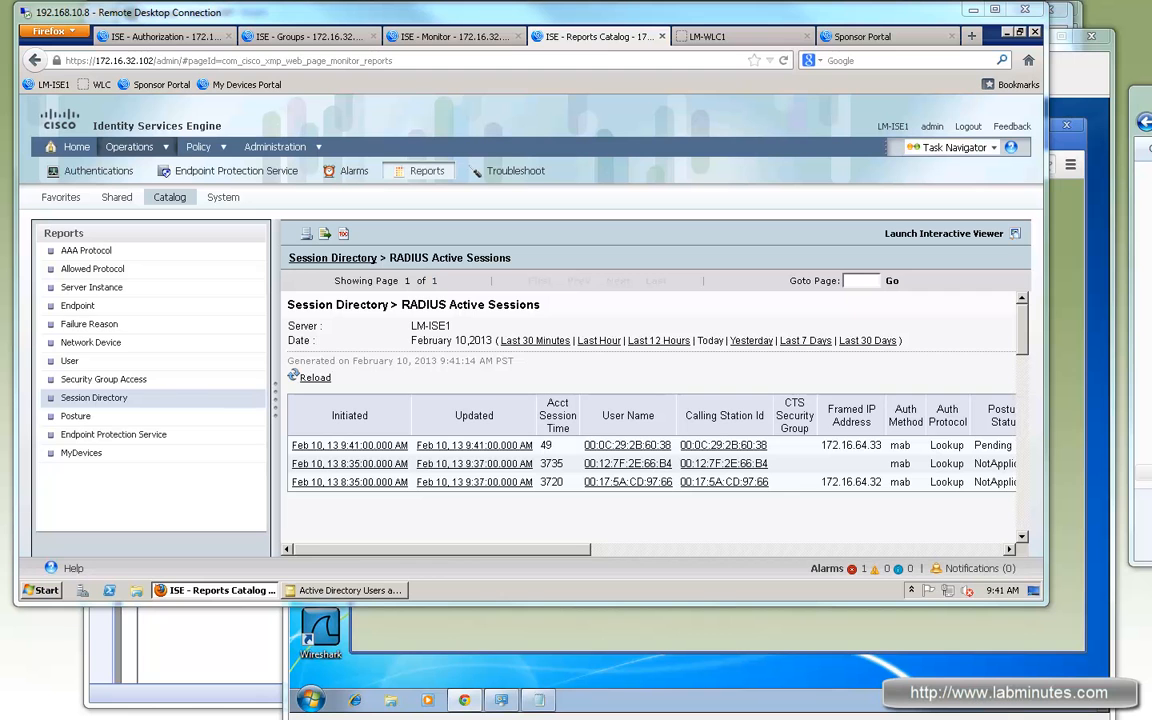
Step: Close Chrome, disable the wired LAB adapter, enable the wireless adapter, and join LM-GUEST
left_click(445, 641)
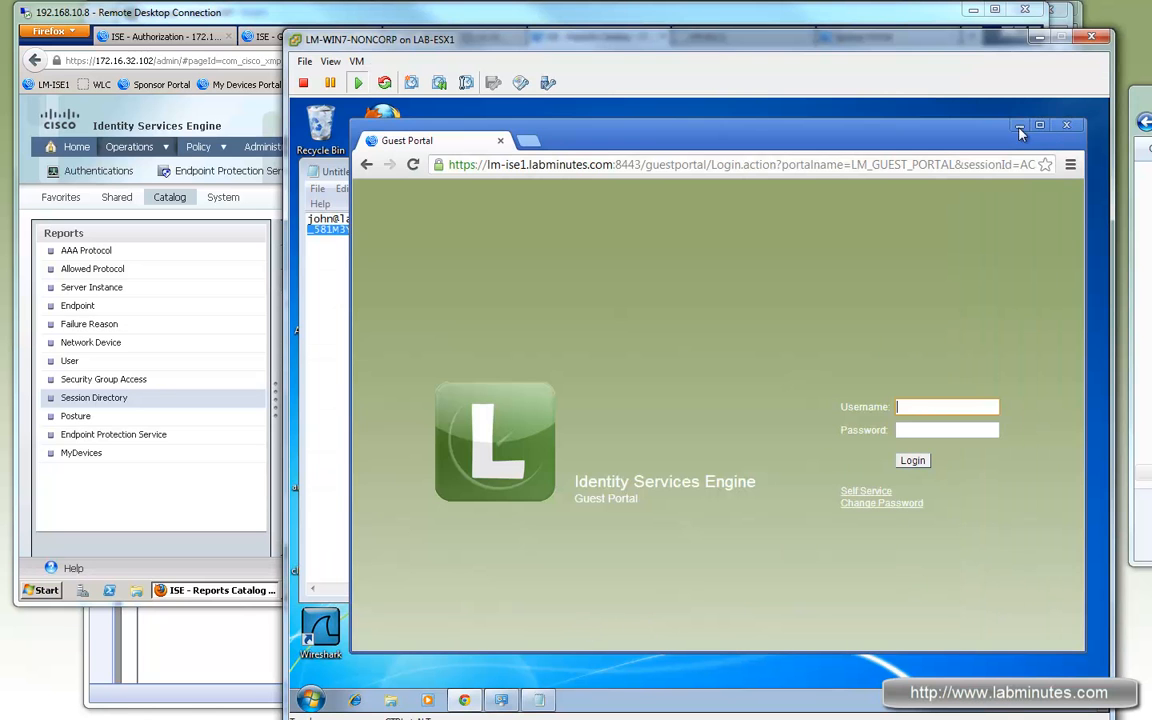
left_click(1066, 125)
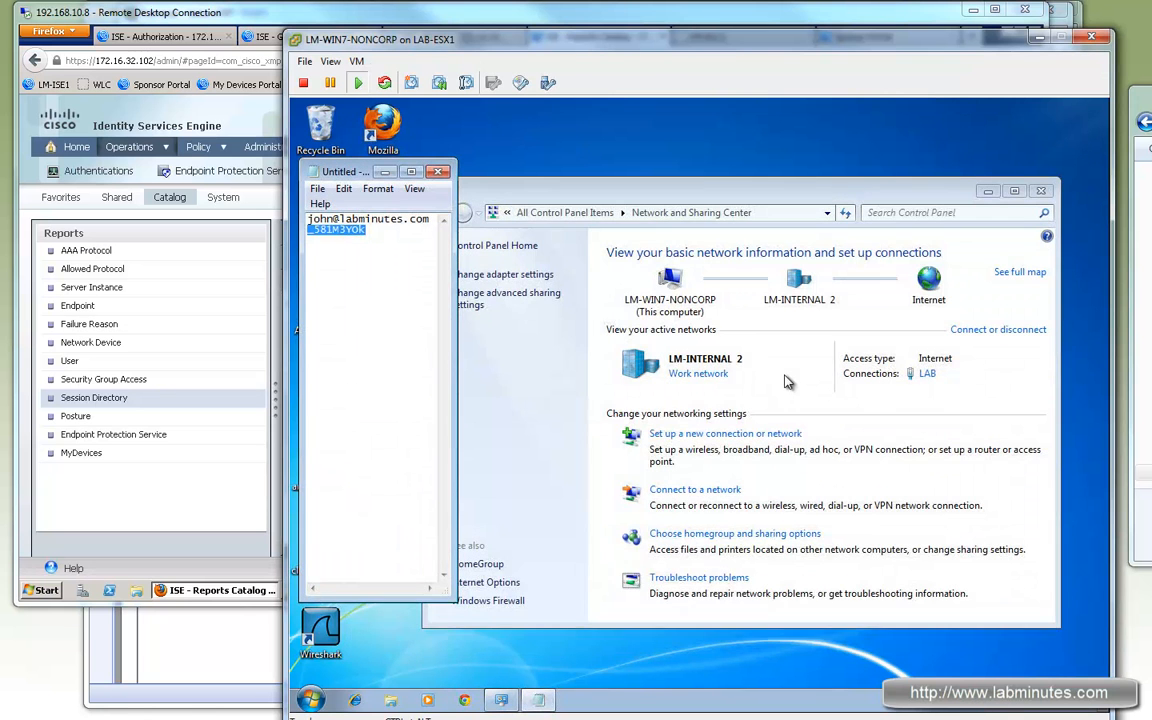
left_click(505, 276)
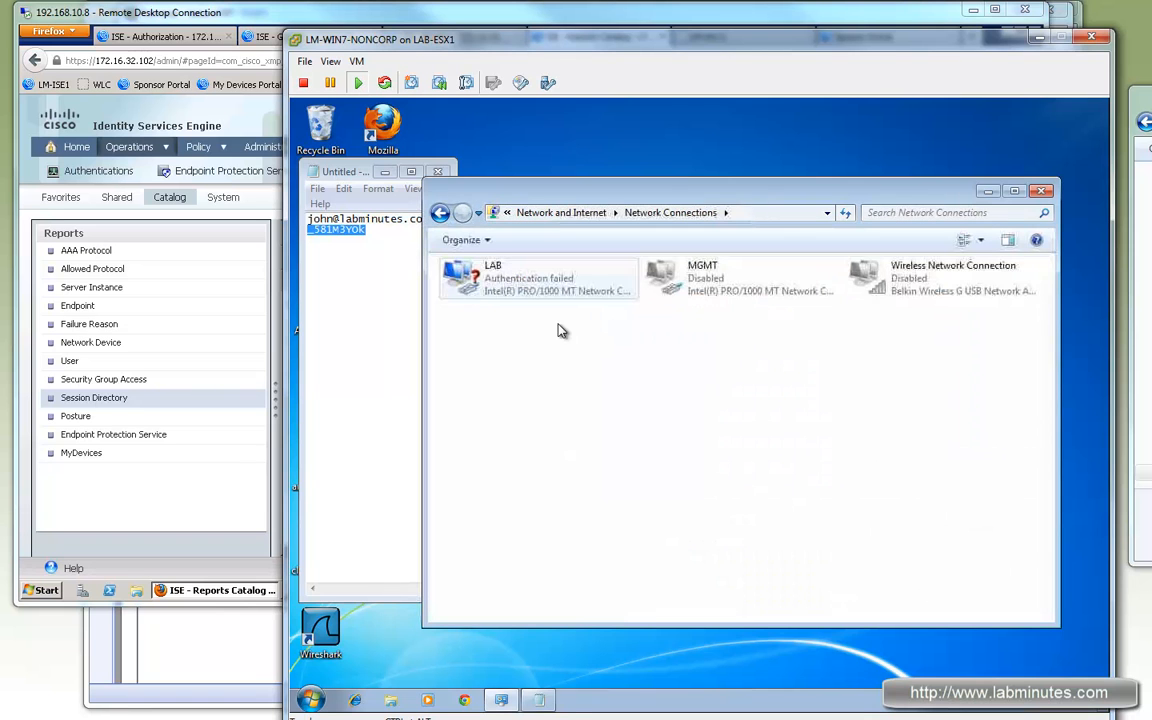
right_click(565, 292)
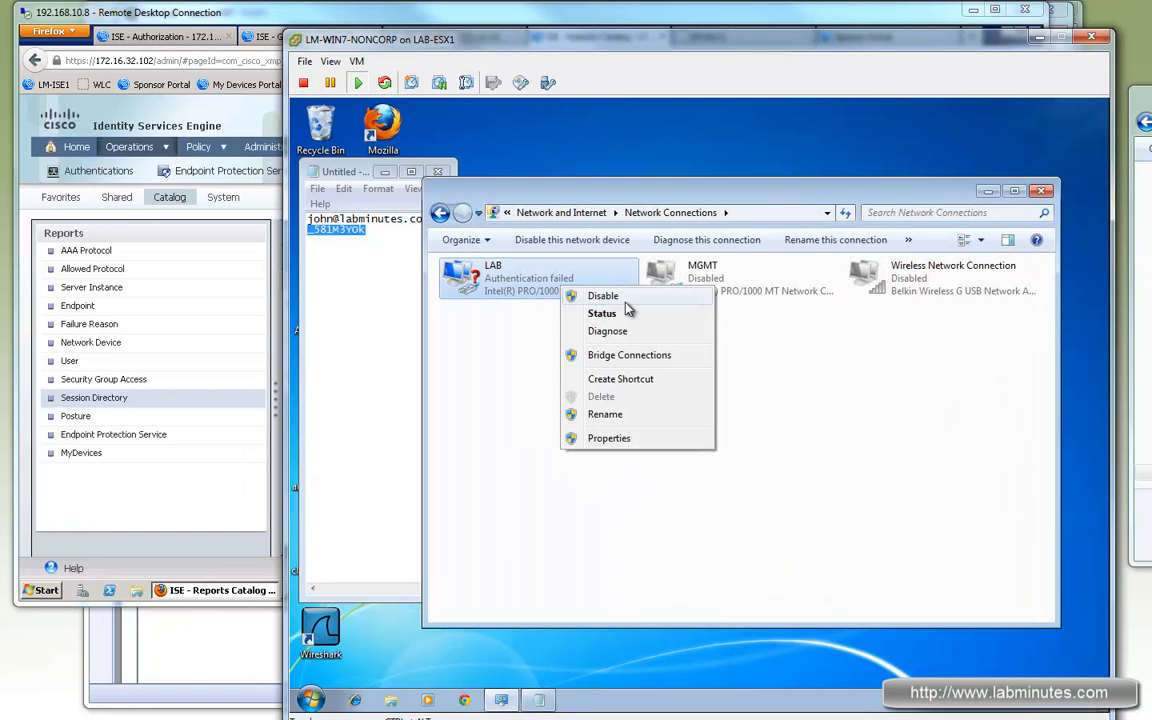
left_click(790, 393)
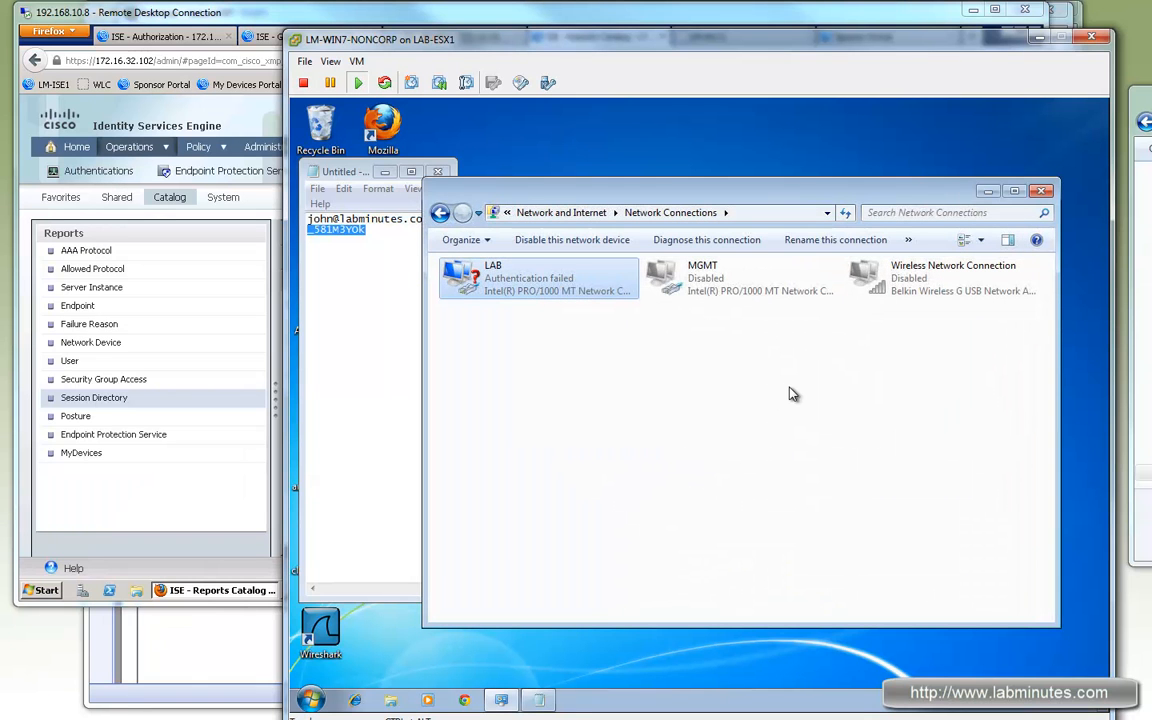
right_click(902, 288)
left_click(955, 287)
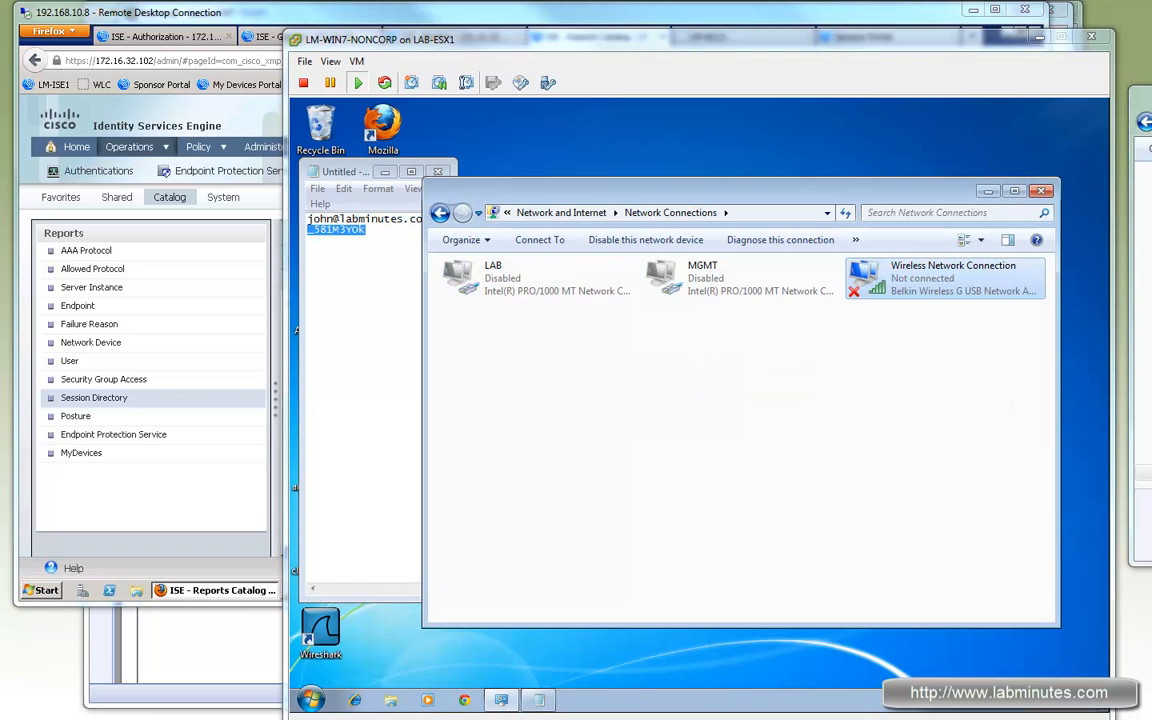
left_click(995, 709)
double_click(918, 582)
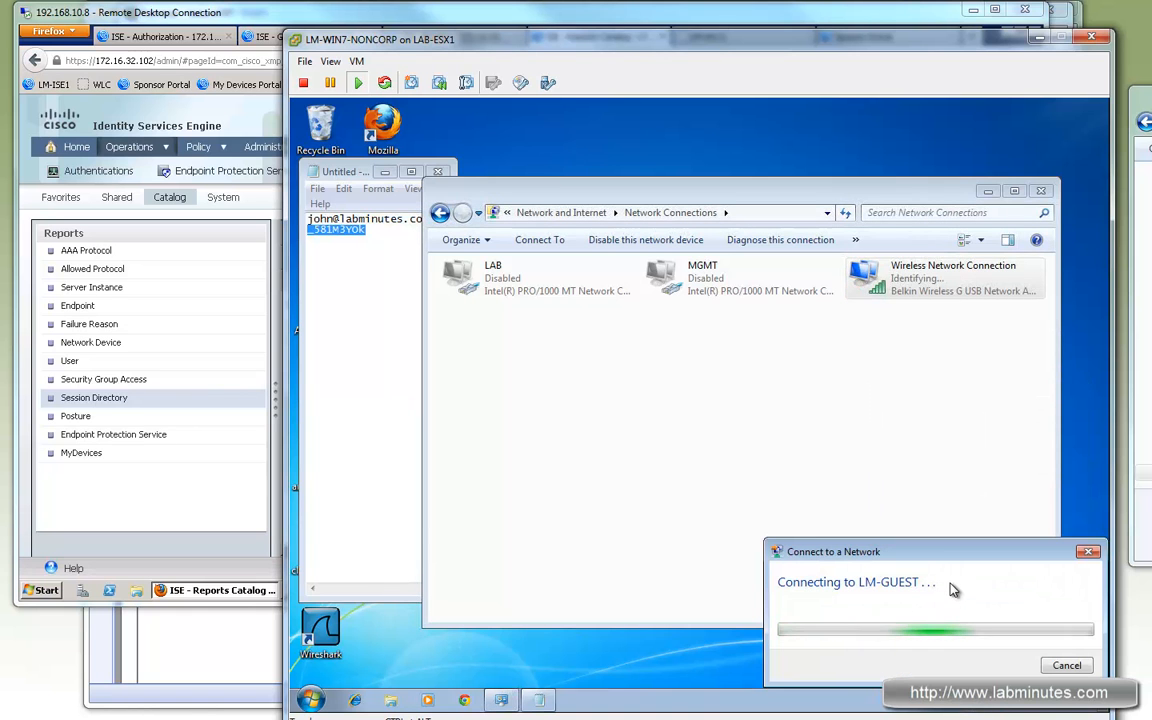
Step: Refresh the ISE Live Authentications list to check for the guest's new connection
left_click(255, 13)
left_click(297, 37)
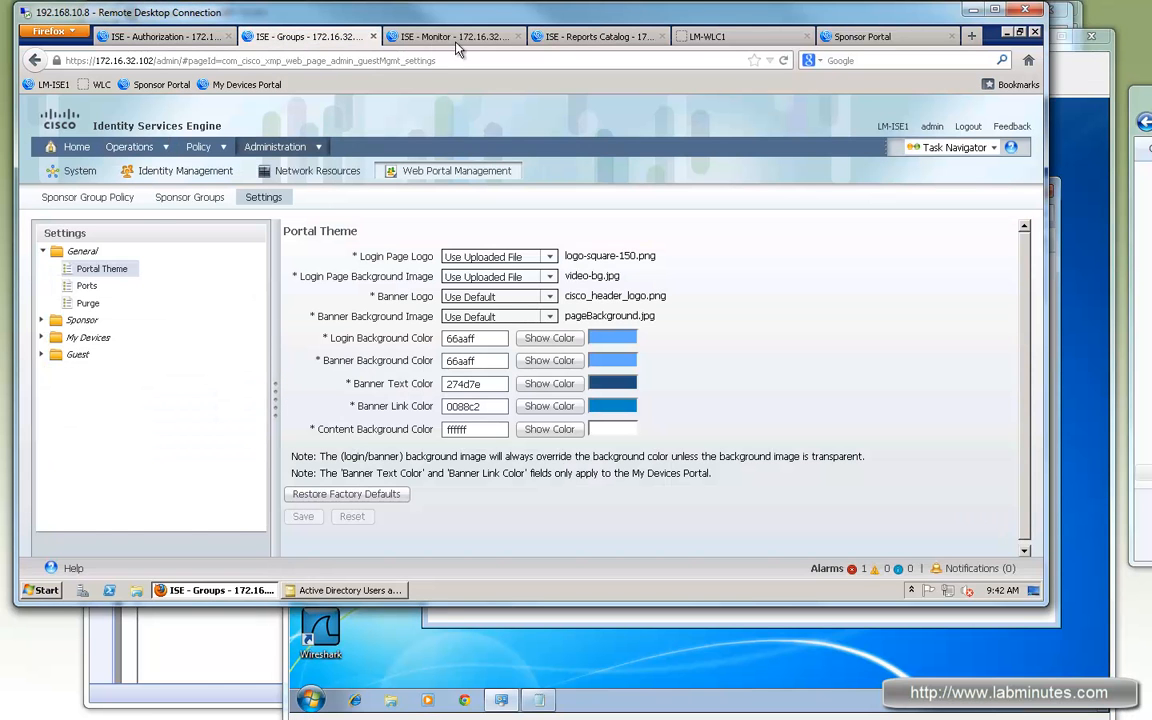
left_click(392, 36)
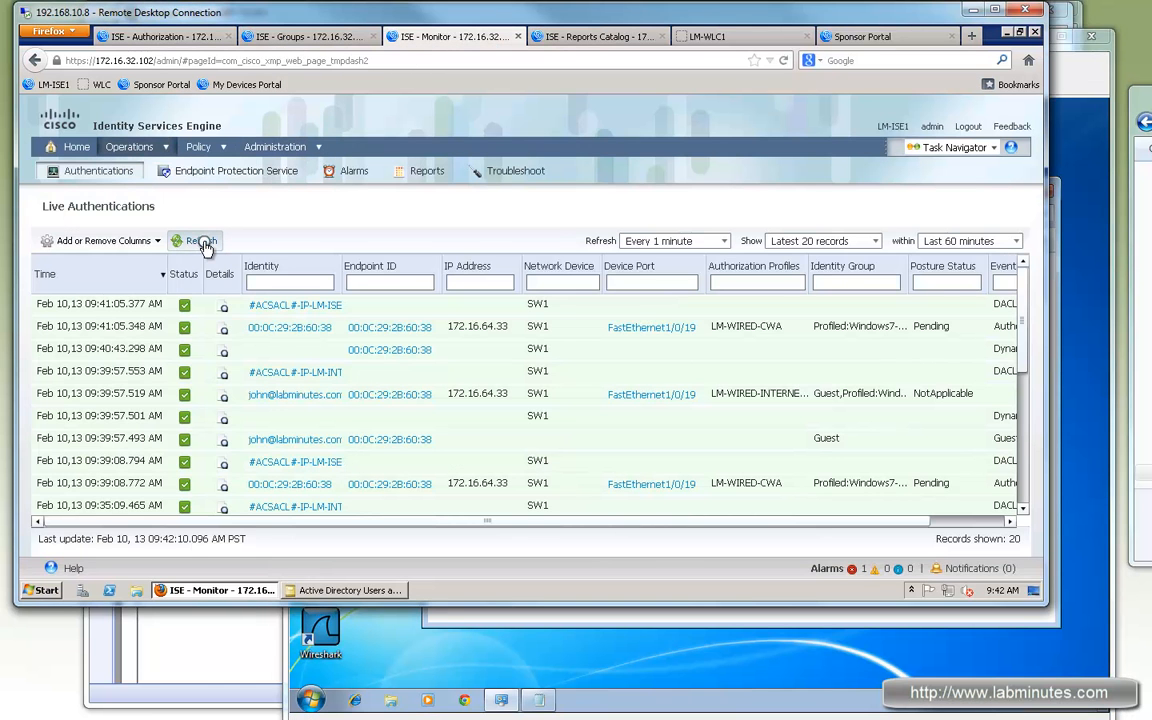
left_click(201, 241)
left_click(193, 238)
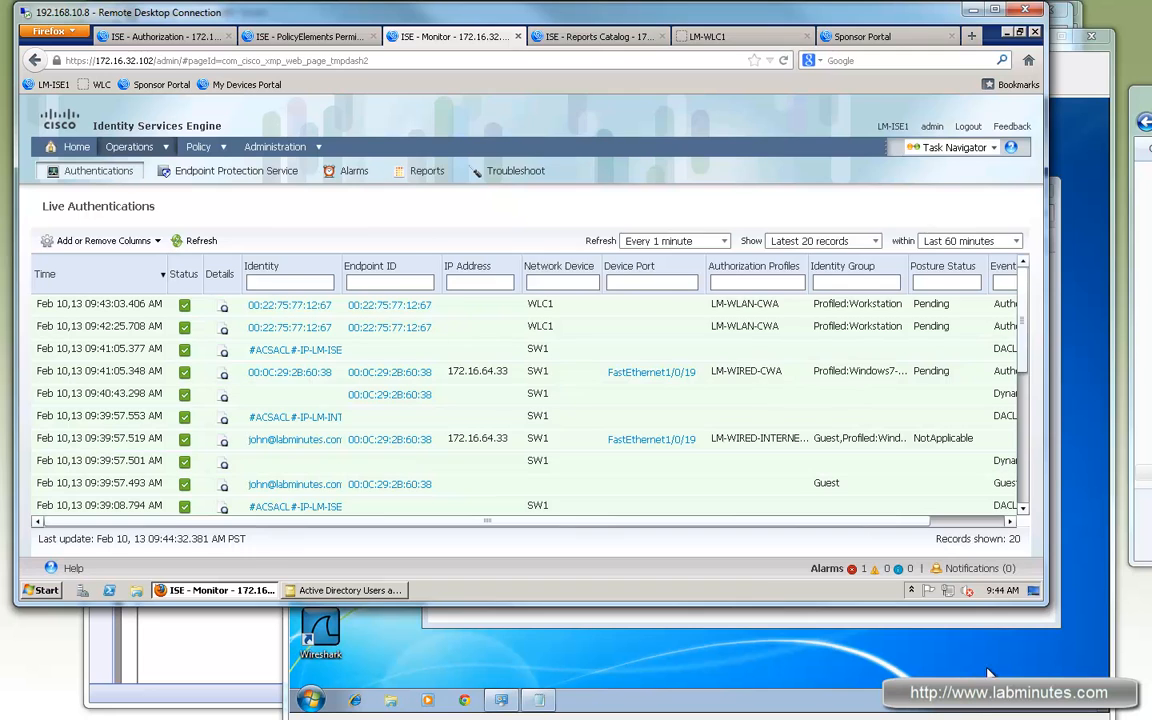
Step: Check the LM-GUEST connection status and details, then reopen Chrome to the Guest Portal login
left_click(983, 673)
left_click(989, 702)
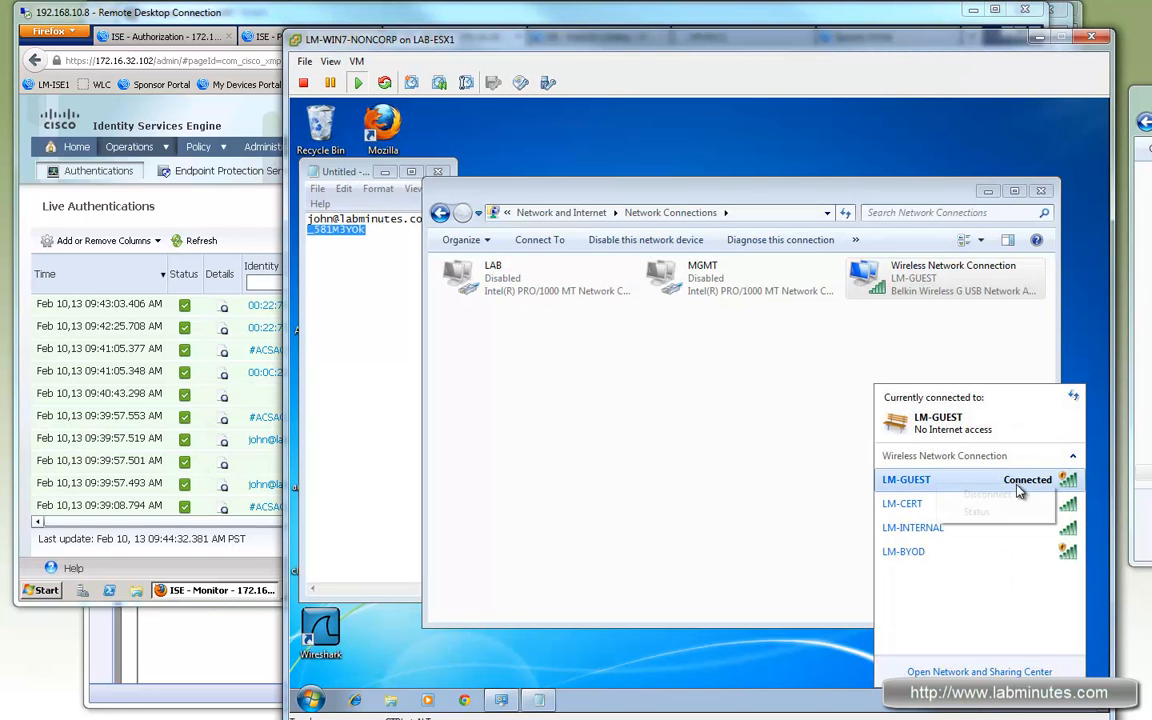
right_click(968, 490)
left_click(977, 513)
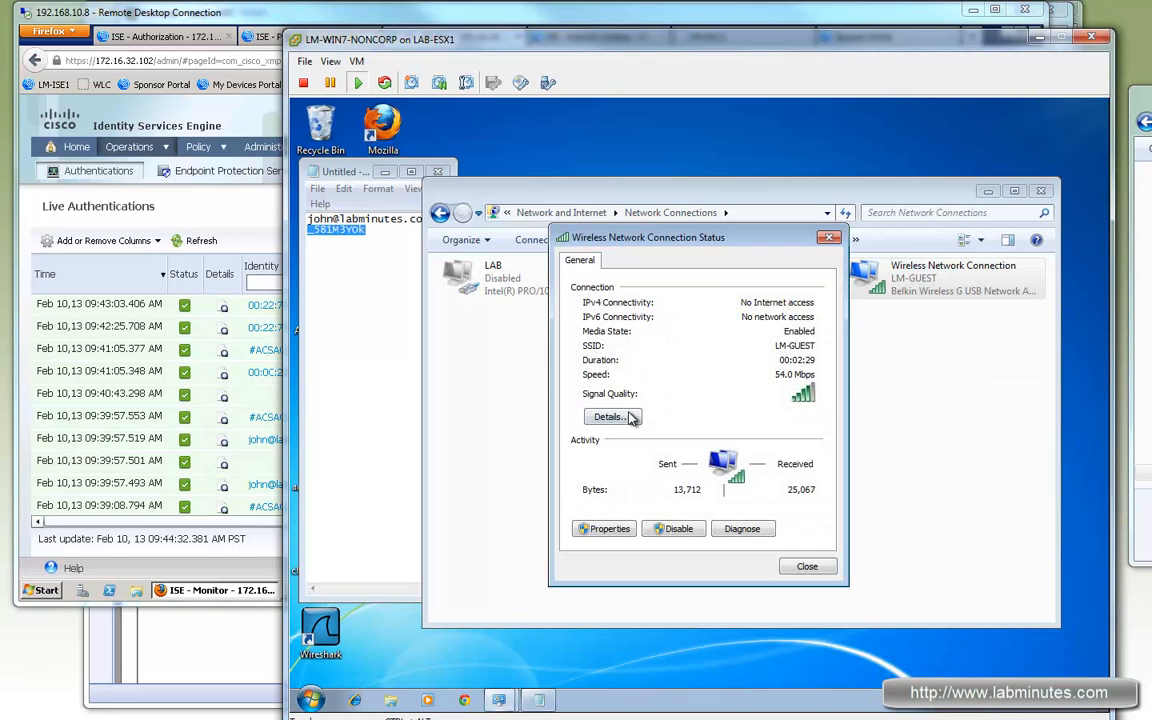
left_click(610, 417)
left_click(828, 246)
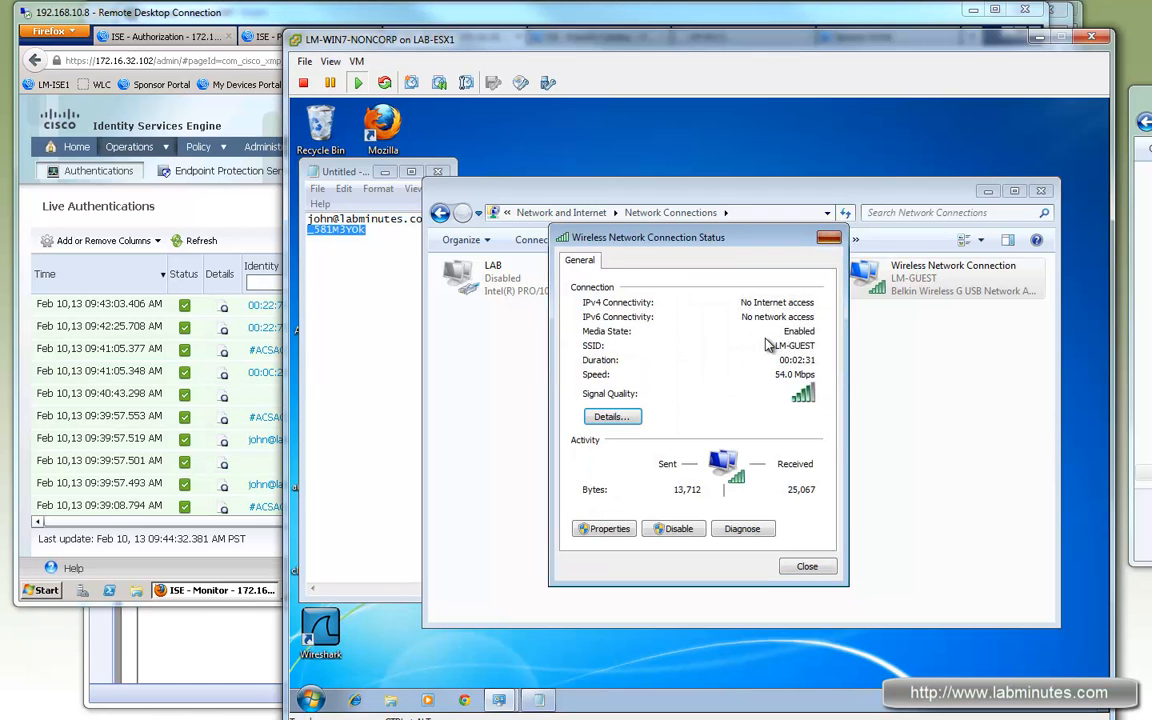
left_click(828, 240)
left_click(540, 406)
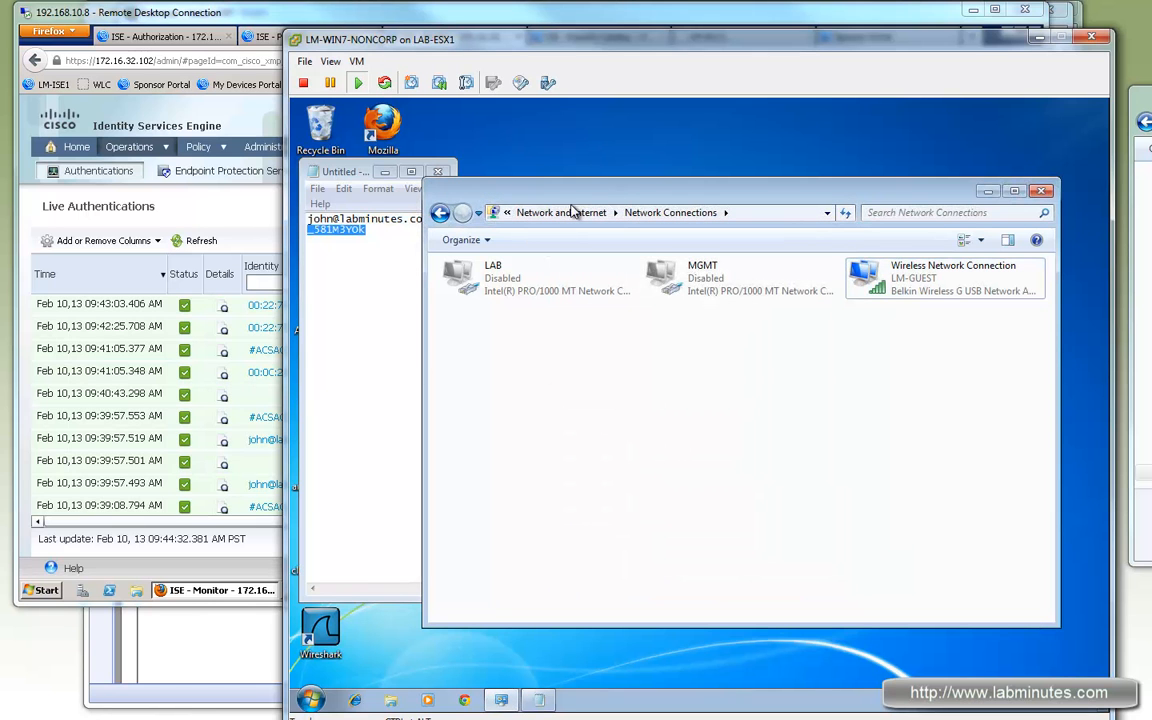
left_click(466, 700)
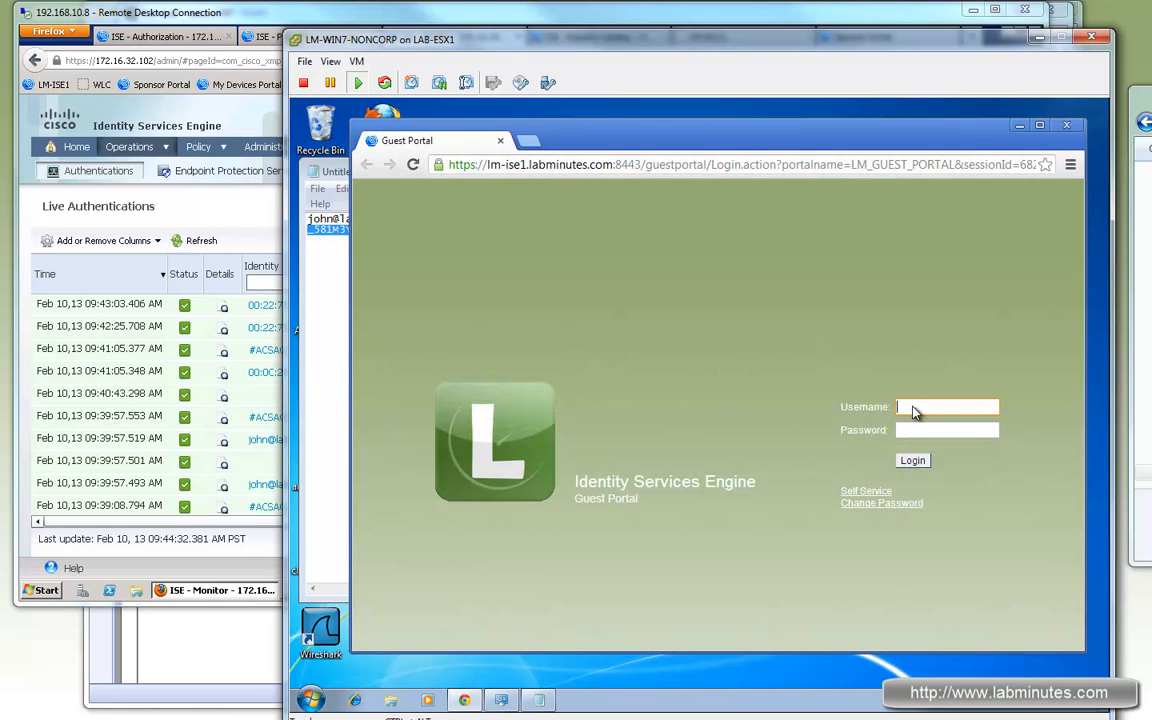
Step: Open self-registration and enter the guest's first name, e-mail address, and company 'Lab Minutes'
left_click_drag(840, 148, 847, 157)
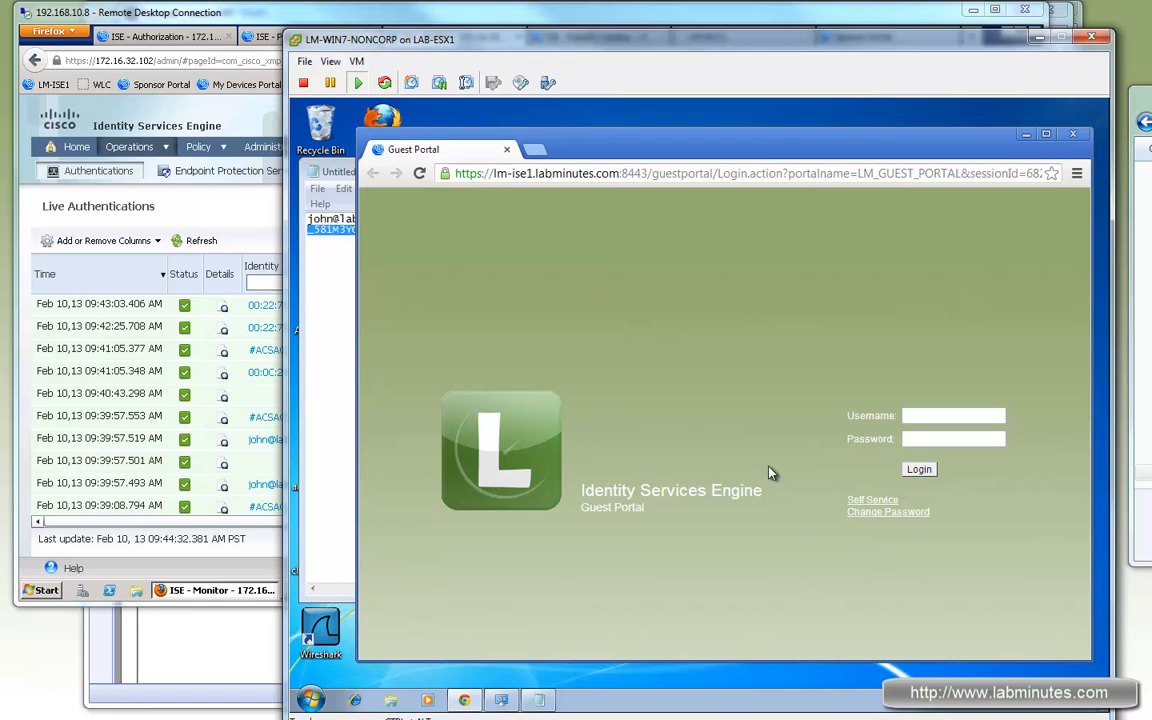
left_click(872, 503)
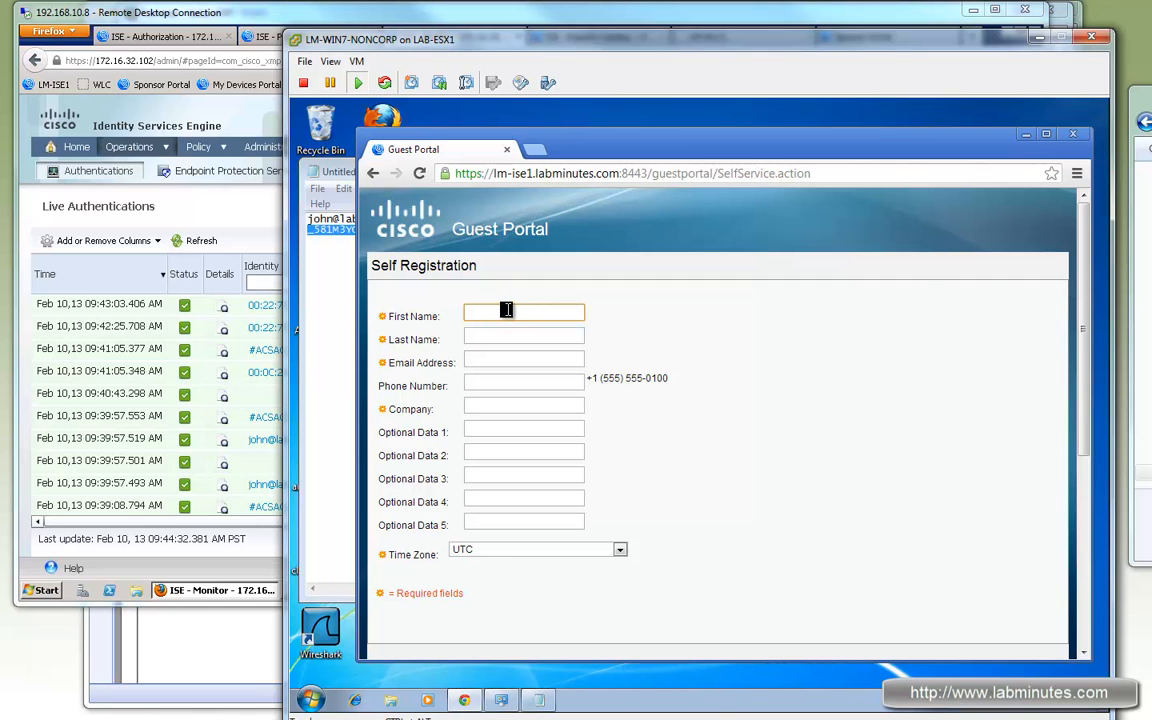
type("Jane")
key("Tab")
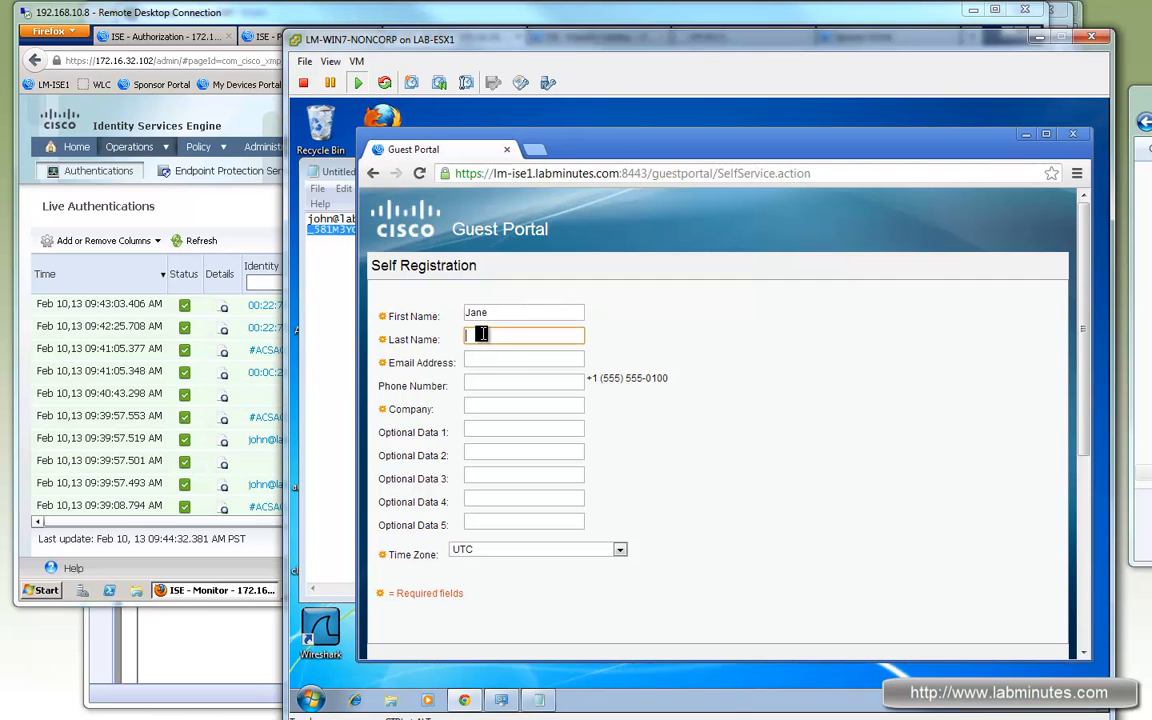
key("Tab")
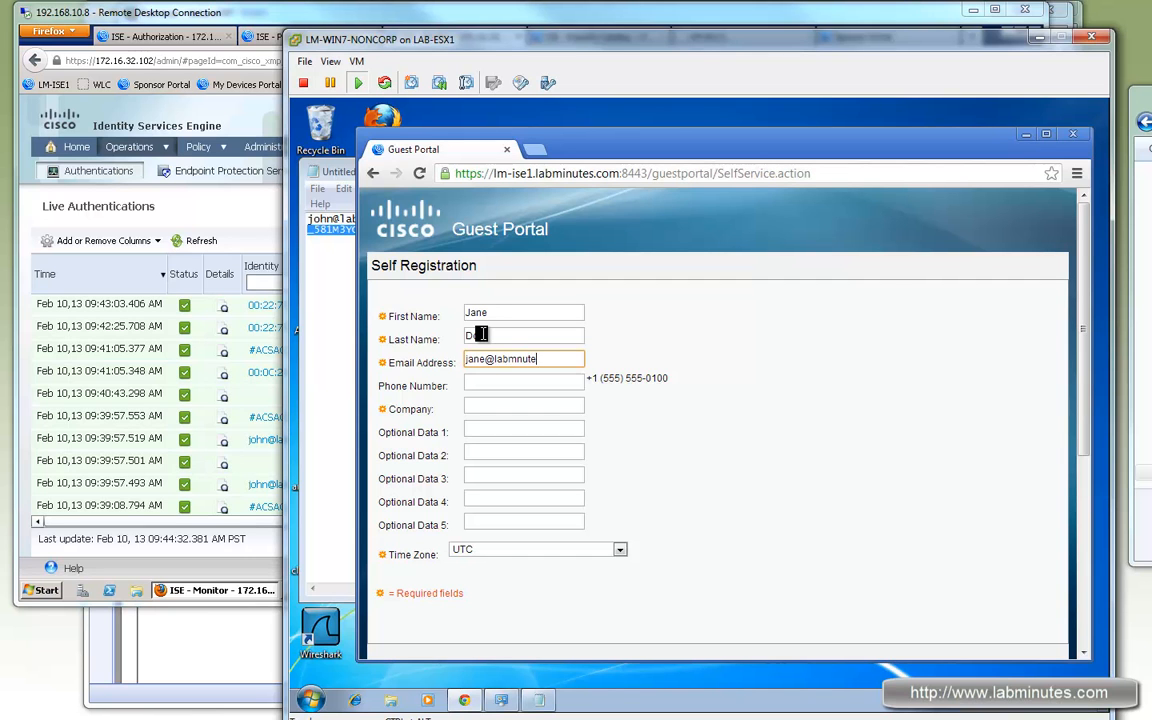
type("m")
left_click(524, 358)
type("i")
left_click(529, 405)
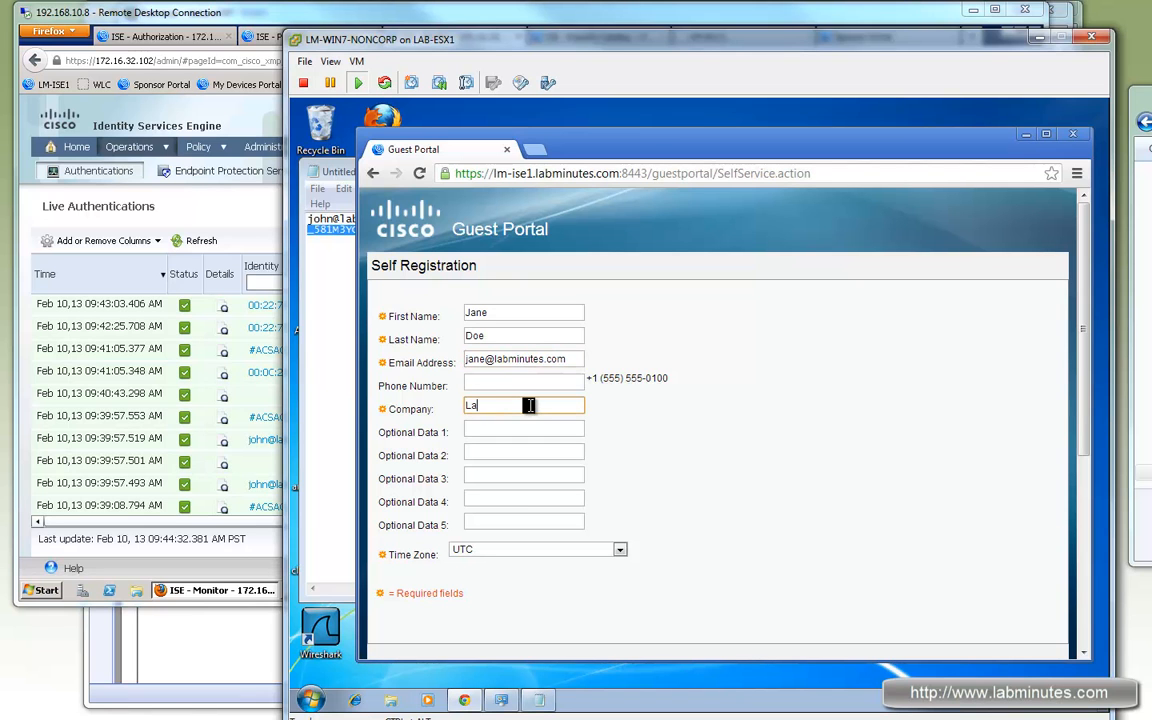
type("Lab Minutes")
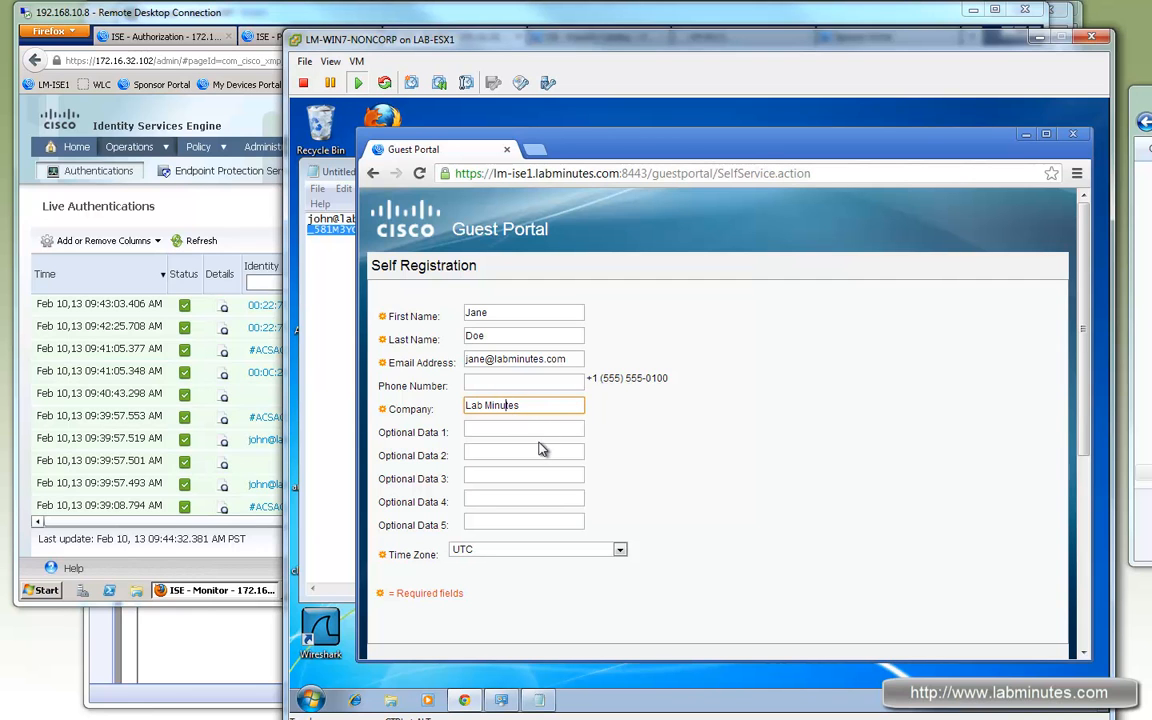
Step: Copy the entered e-mail address onto a new line in the Notepad notes
left_click(515, 457)
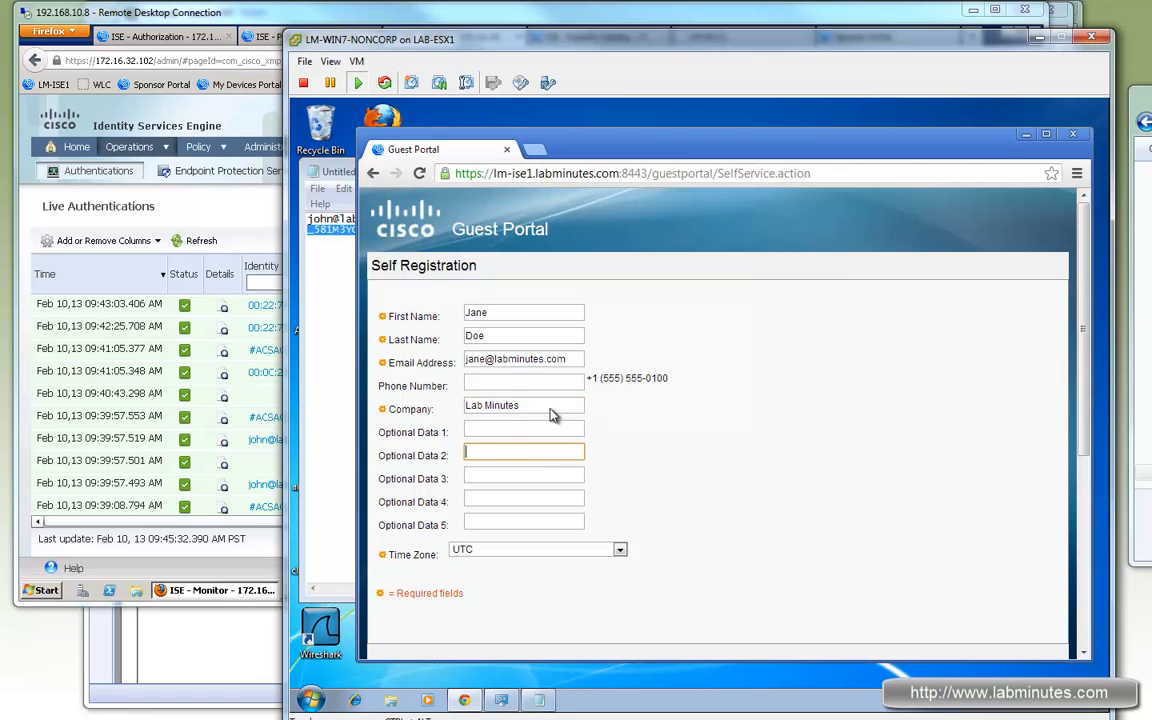
left_click_drag(560, 361, 298, 288)
key("ctrl+c")
left_click(315, 288)
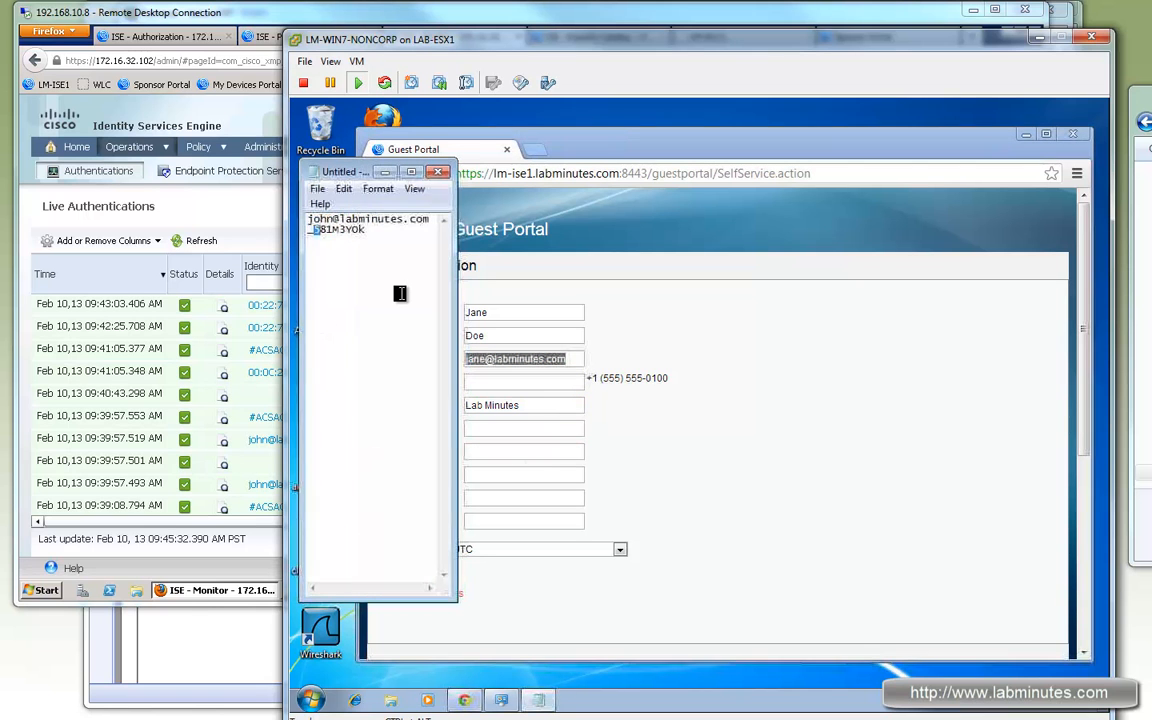
left_click(411, 300)
key("Return")
key("Return")
key("ctrl+v")
Step: Set the time zone to US/Pacific and submit the registration form
left_click(733, 481)
left_click(550, 550)
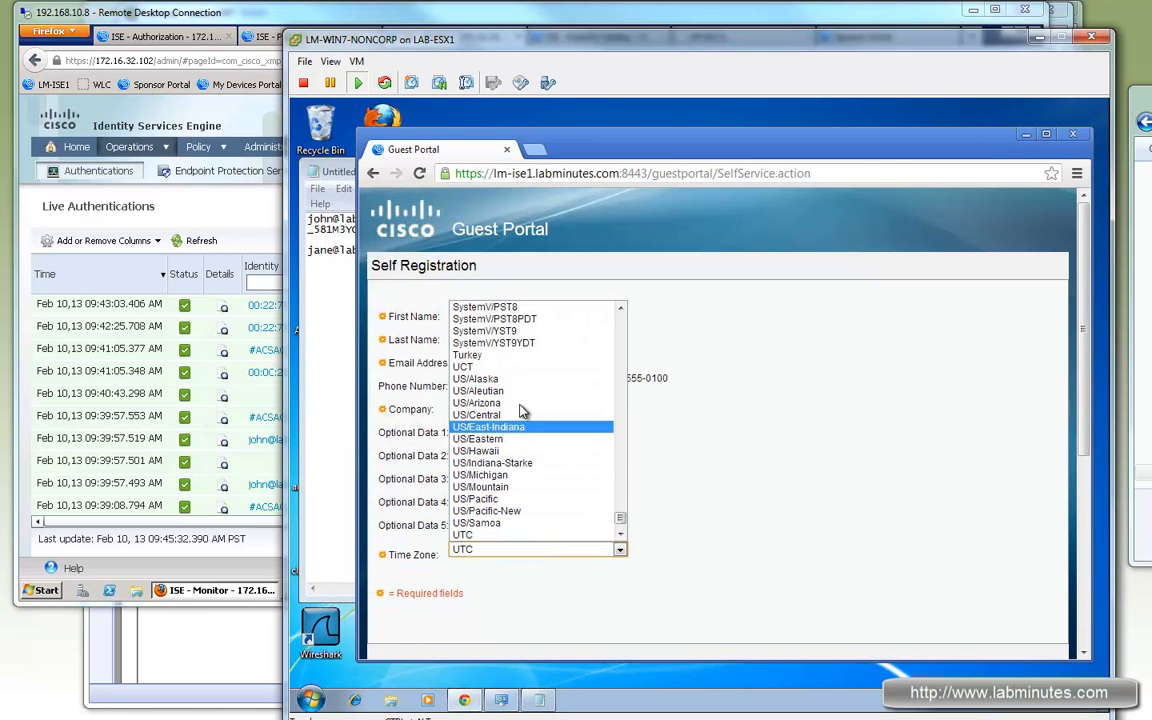
left_click(490, 499)
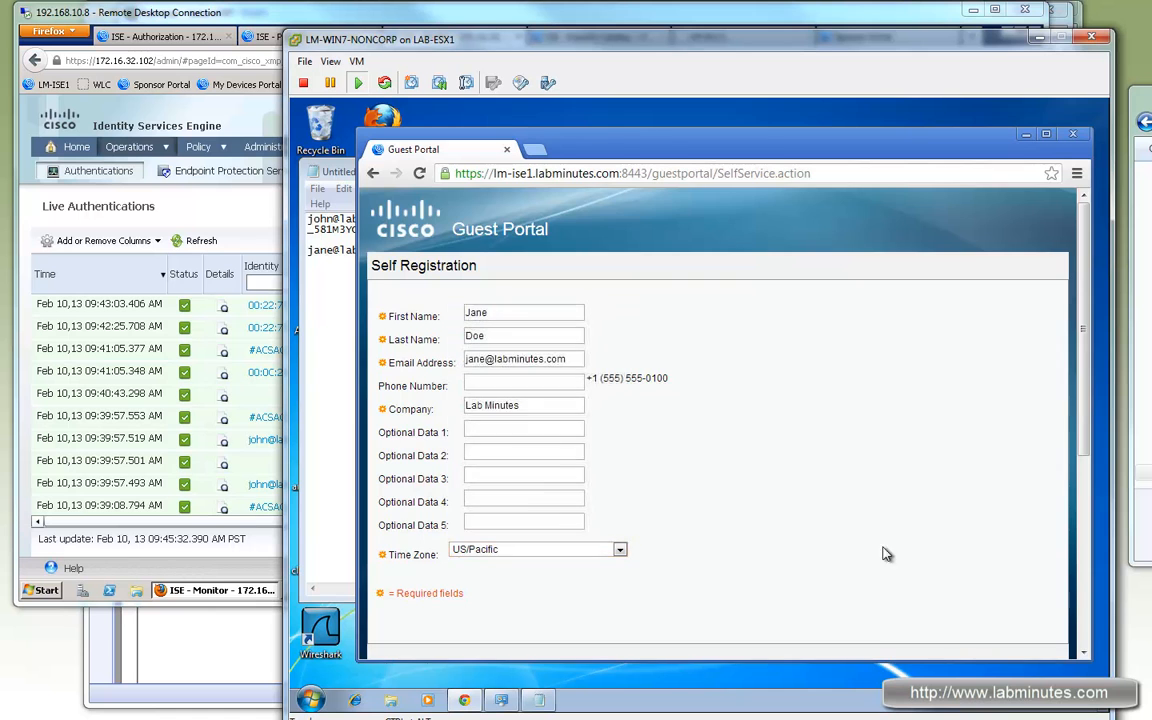
scroll(828, 516, "down", 3)
left_click(393, 321)
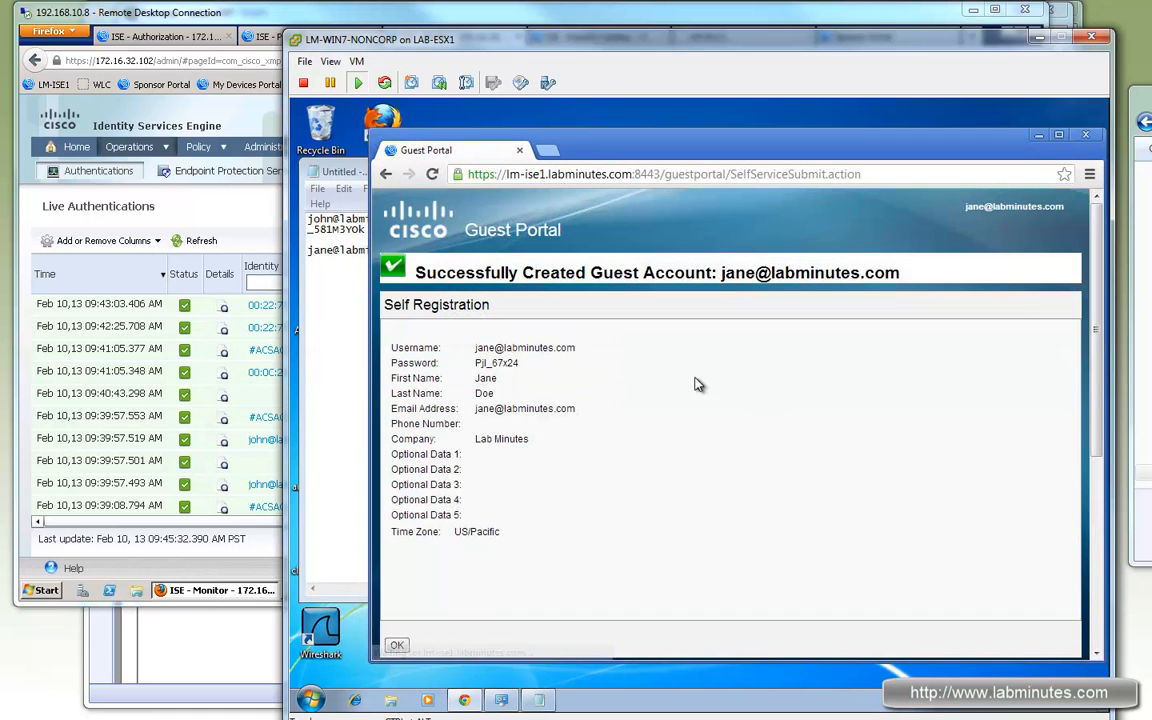
Step: Copy the generated password into Notepad under the e-mail address
left_click_drag(520, 363, 445, 322)
key("ctrl+c")
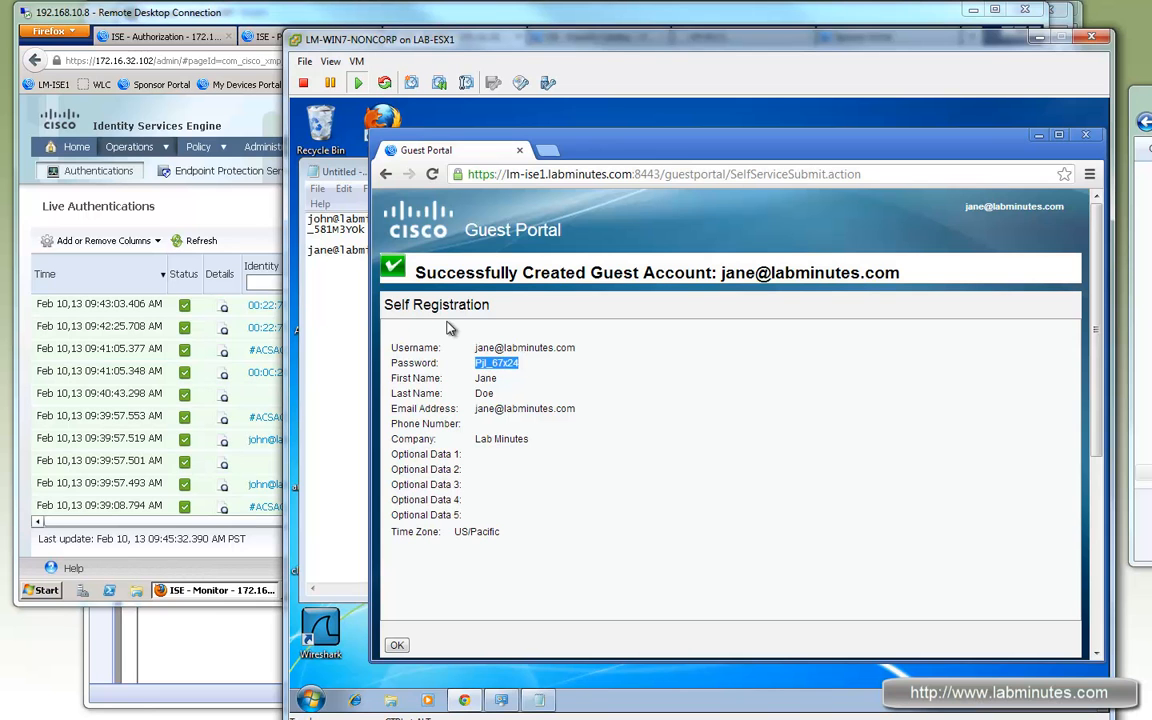
left_click(358, 250)
left_click(436, 260)
key("Return")
key("ctrl+v")
left_click(690, 418)
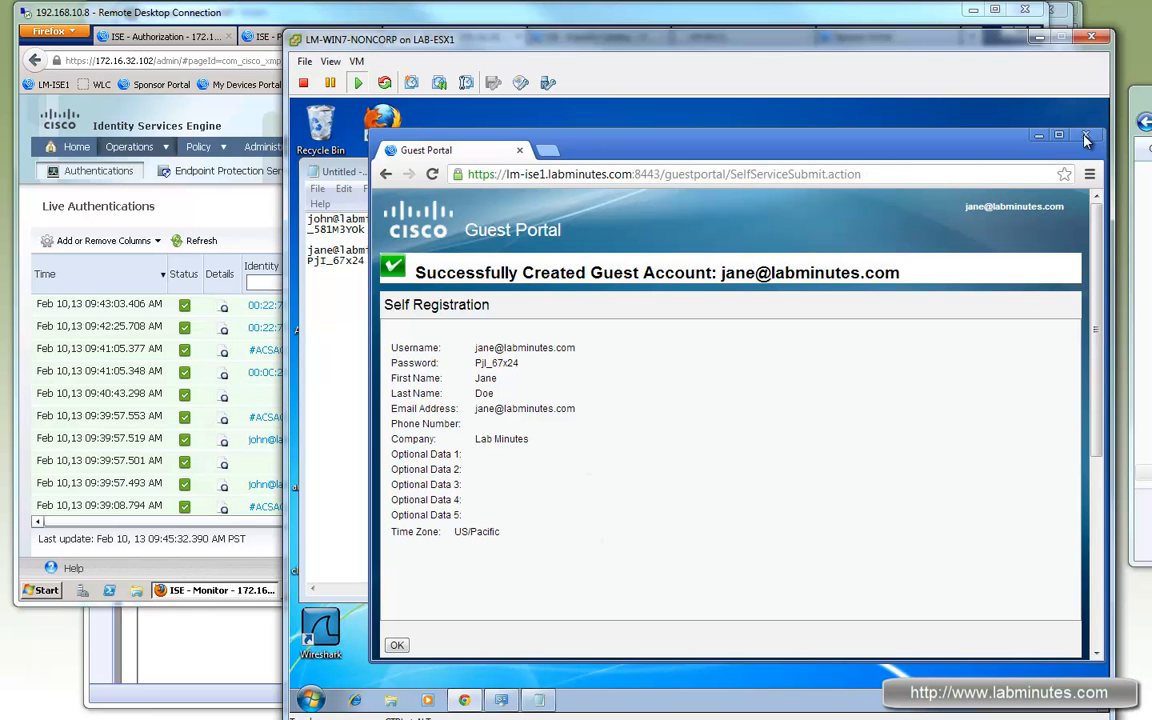
Step: Paste the saved e-mail and password from Notepad into the guest login form
left_click(459, 704)
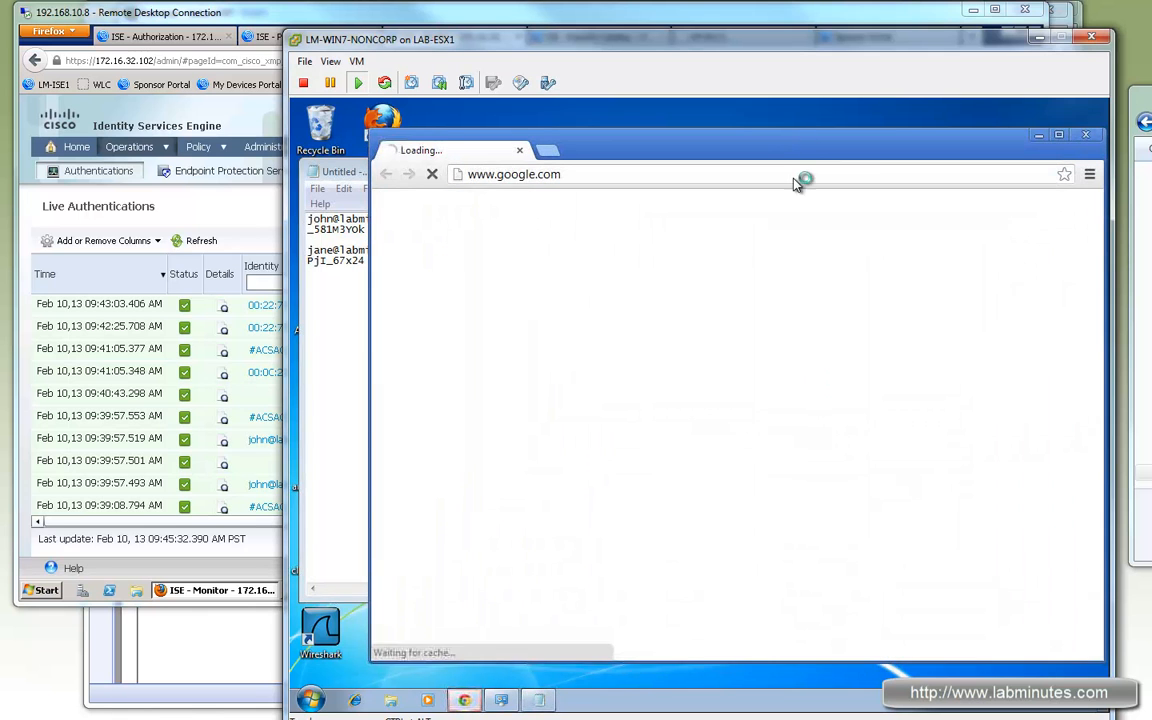
left_click(331, 260)
left_click_drag(431, 250, 299, 262)
key("ctrl+c")
left_click(966, 414)
key("ctrl+v")
key("ctrl+c")
left_click(969, 441)
key("ctrl+v")
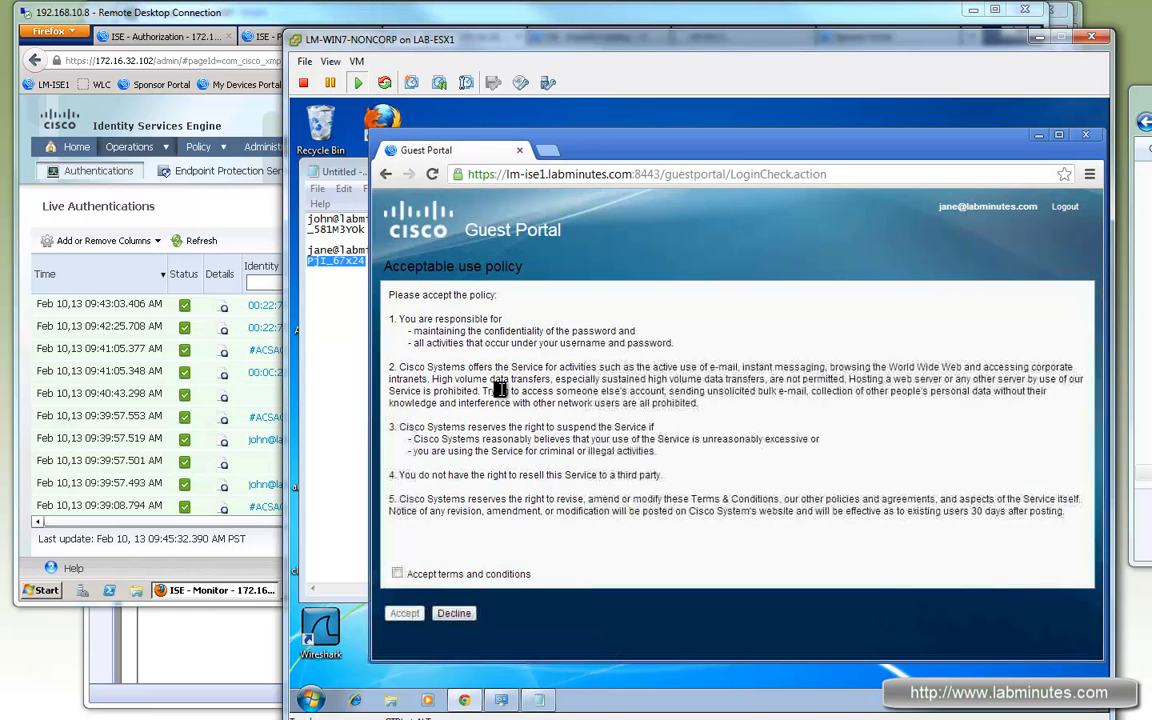
Step: Accept the terms and use policy, then browse to cisco.com
left_click(397, 575)
left_click(404, 614)
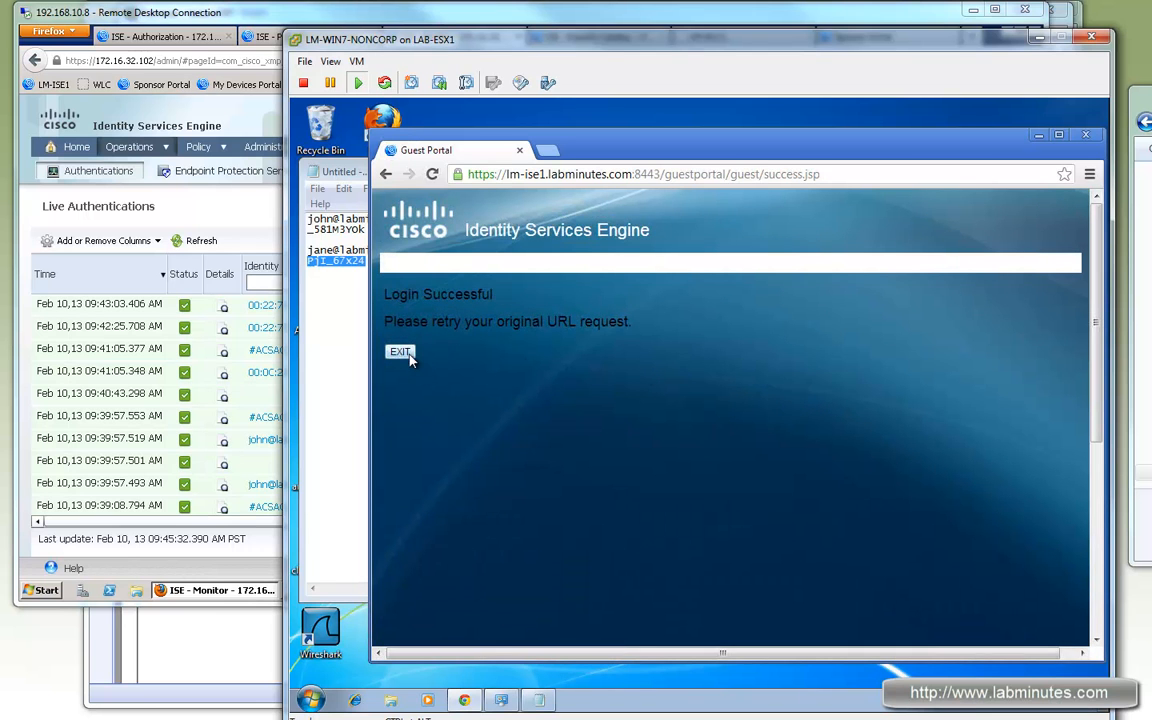
left_click(661, 180)
type("cisco")
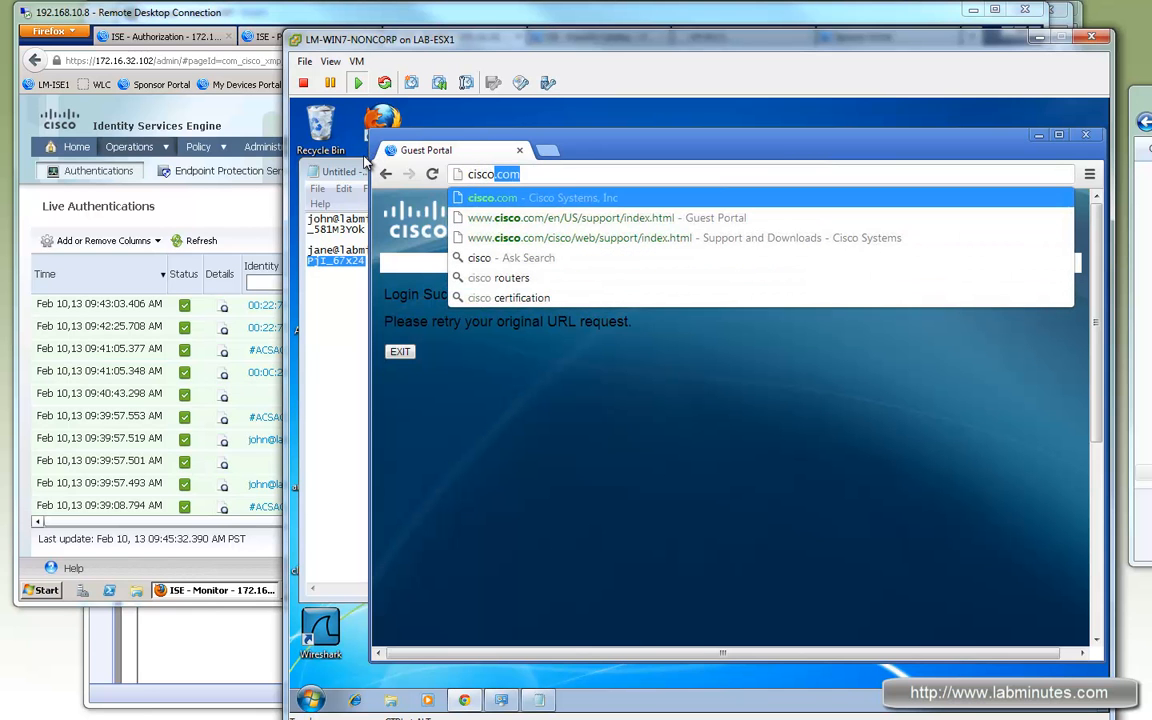
key("Return")
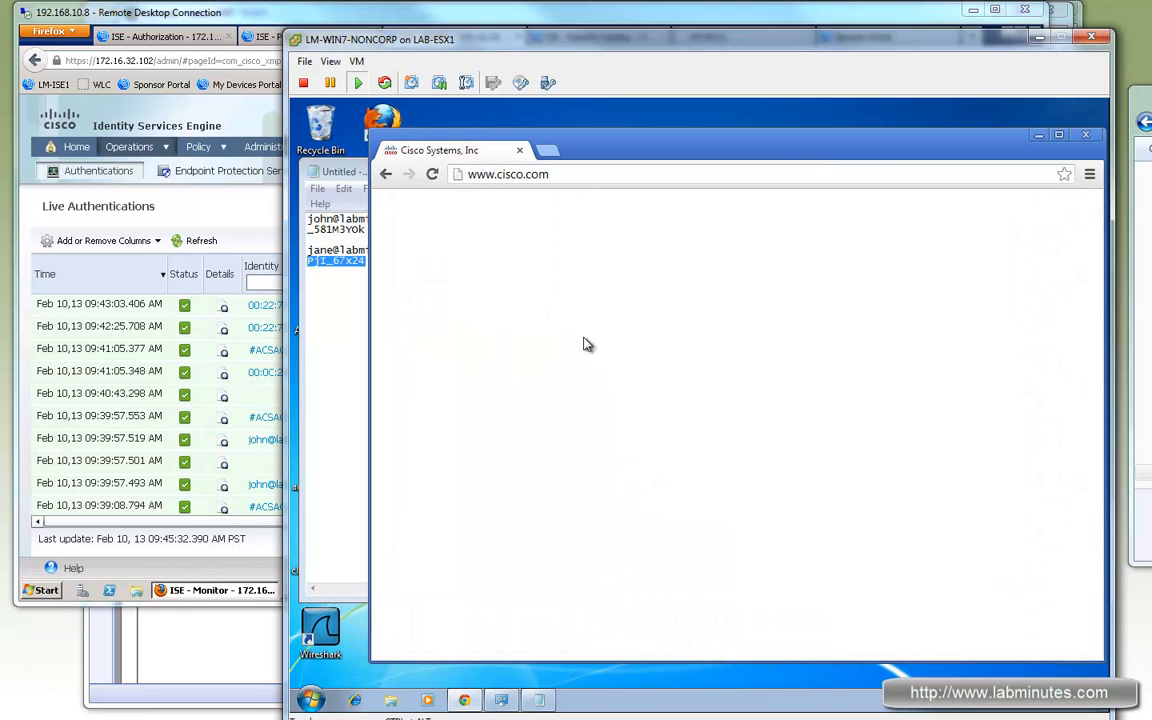
left_click(192, 238)
Step: Refresh Live Authentications to see the guest's WLC1 session with the LM-WLAN-INTERNET-ONLY profile
left_click(203, 238)
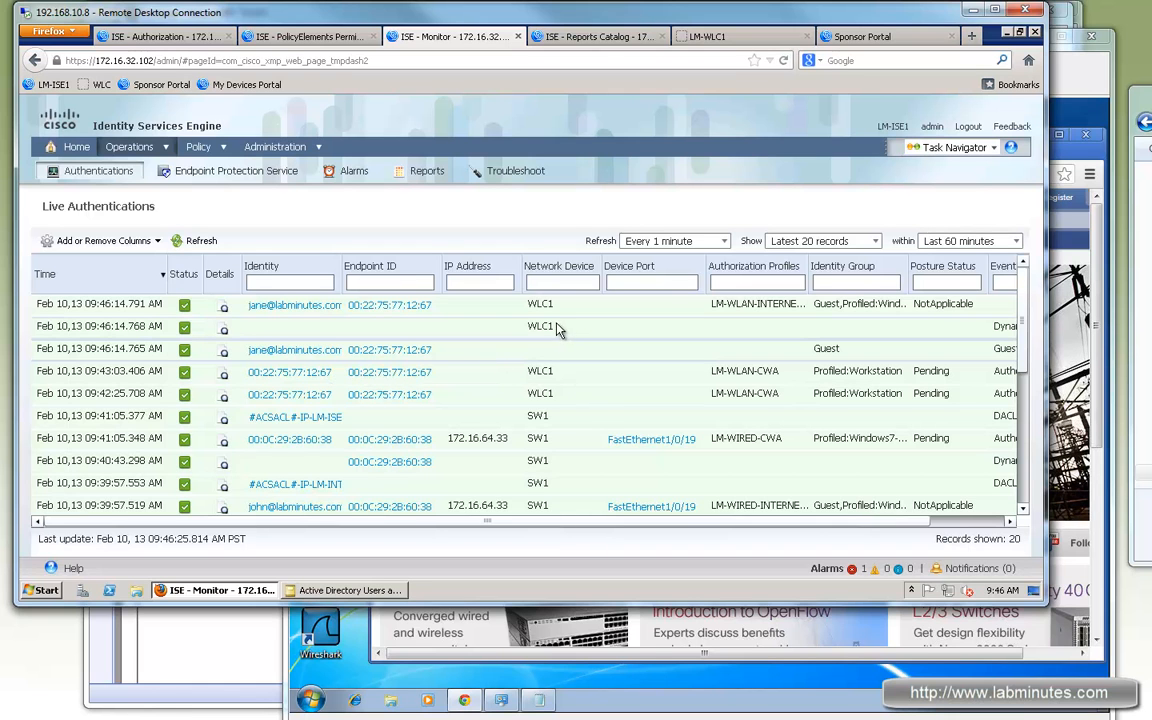
mouse_move(576, 336)
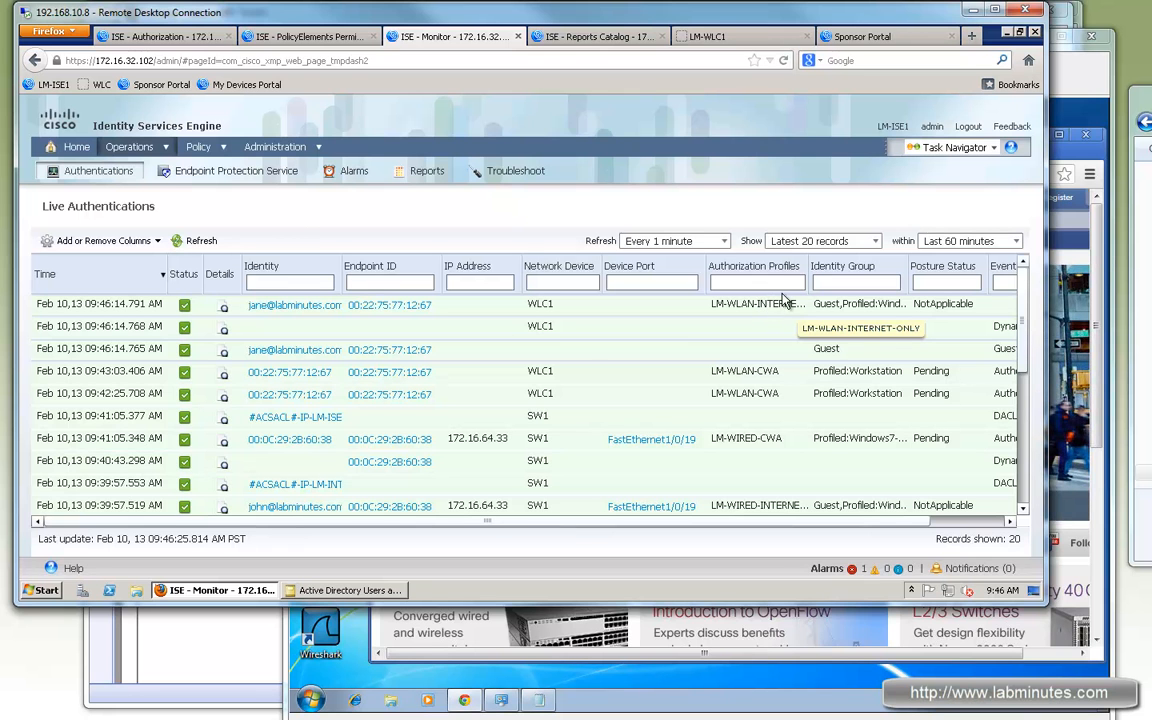
left_click(856, 643)
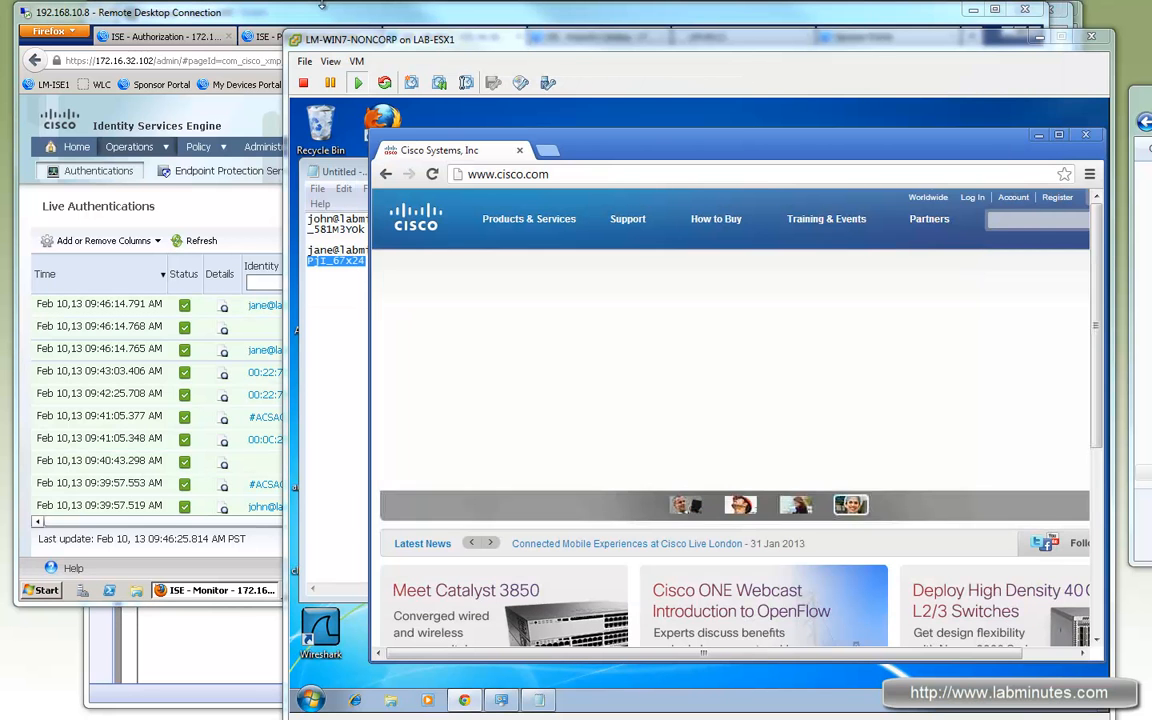
Step: Open the WLC details for client 00:22:75:77:12:67, noting AP LM-AP1, WLAN LM-GUEST and the empty user name
left_click(684, 17)
left_click(715, 37)
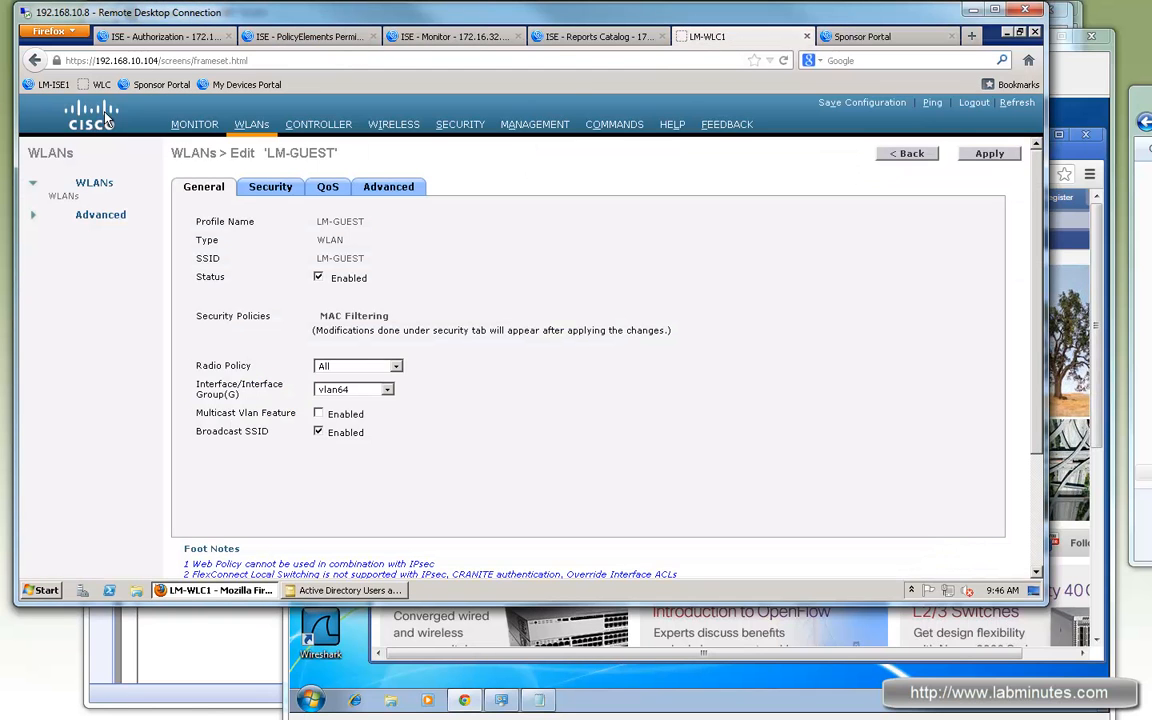
left_click(197, 124)
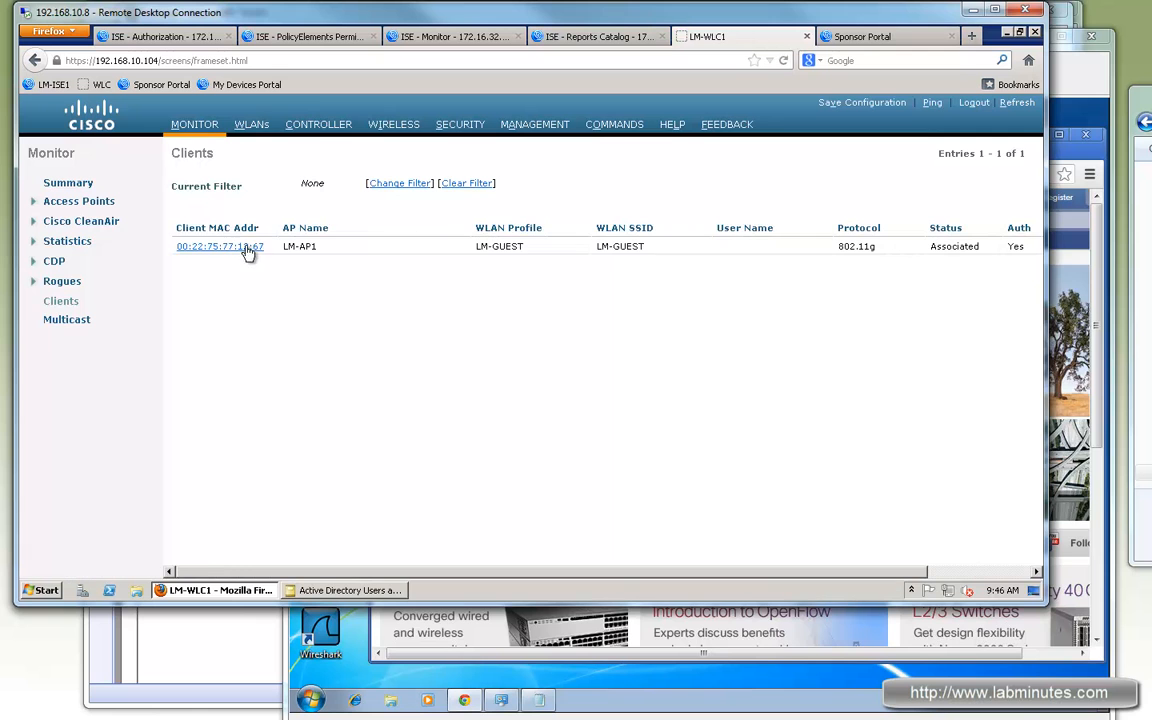
left_click(236, 250)
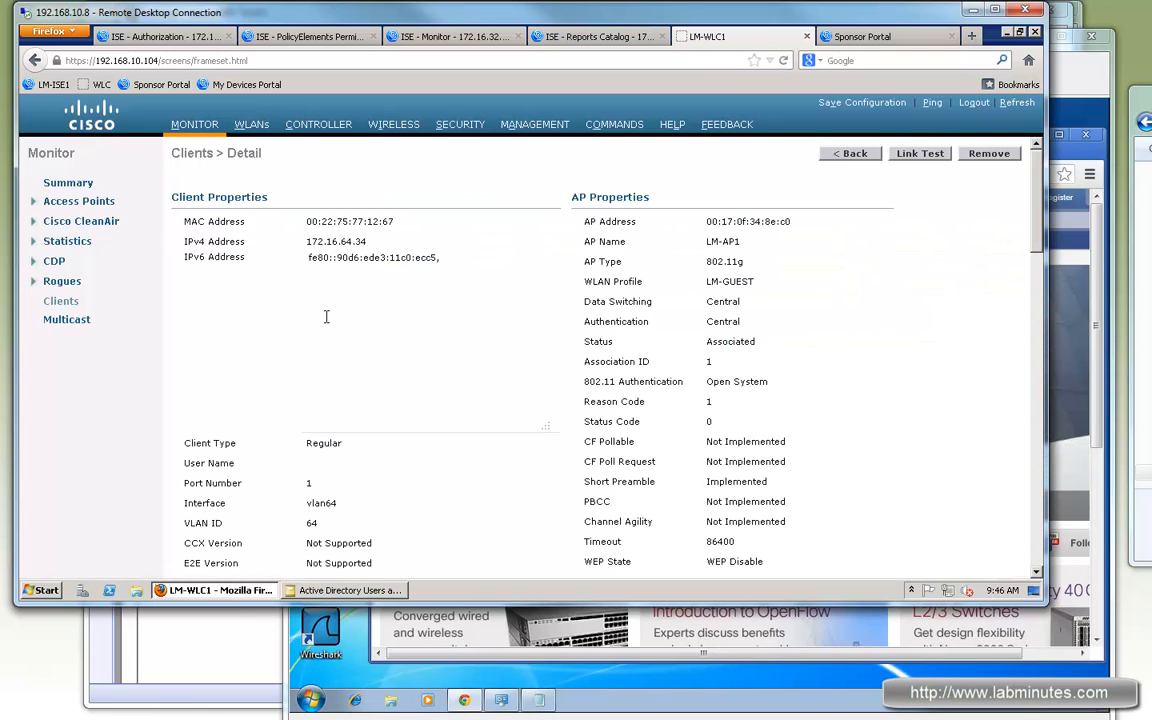
double_click(730, 241)
left_click_drag(755, 289, 710, 282)
left_click_drag(237, 463, 178, 463)
left_click(324, 463)
Step: Confirm the client's IPv4 ACL is LM-INTERNET-ONLY, then bring the guest VM window back in front
scroll(352, 460, "down", 3)
scroll(411, 423, "down", 2)
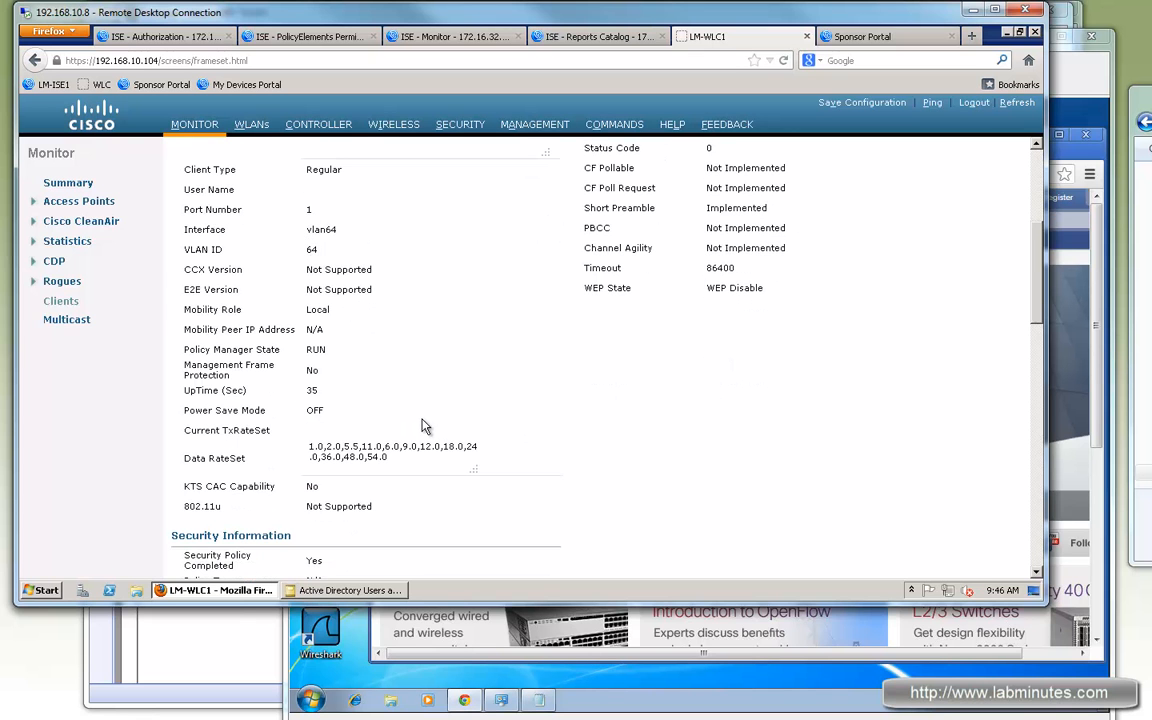
scroll(422, 426, "down", 5)
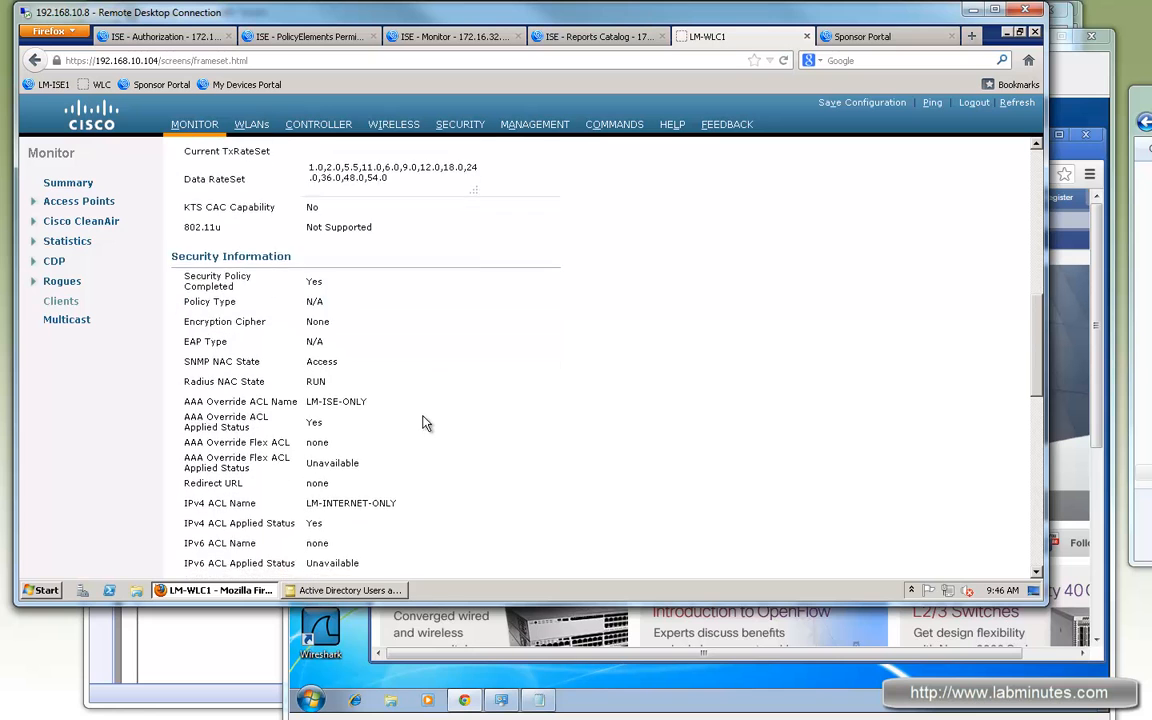
scroll(422, 424, "down", 2)
left_click_drag(398, 418, 302, 421)
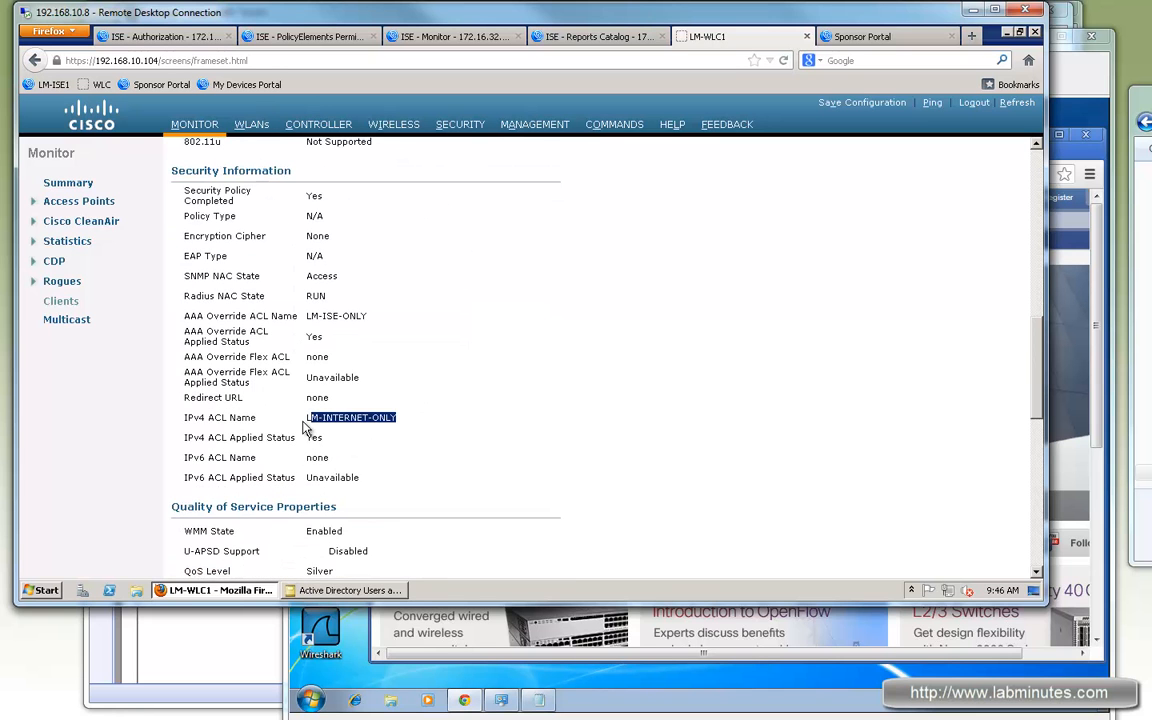
left_click_drag(412, 417, 302, 417)
scroll(459, 437, "up", 10)
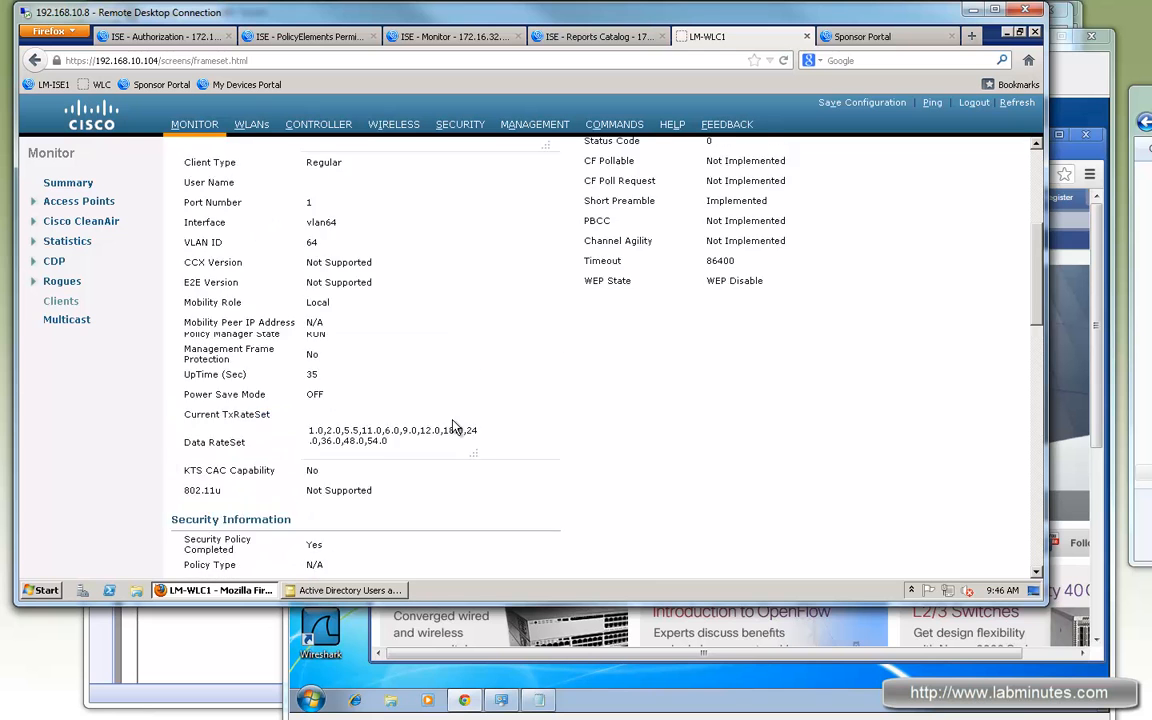
left_click(1056, 86)
left_click_drag(904, 145, 876, 144)
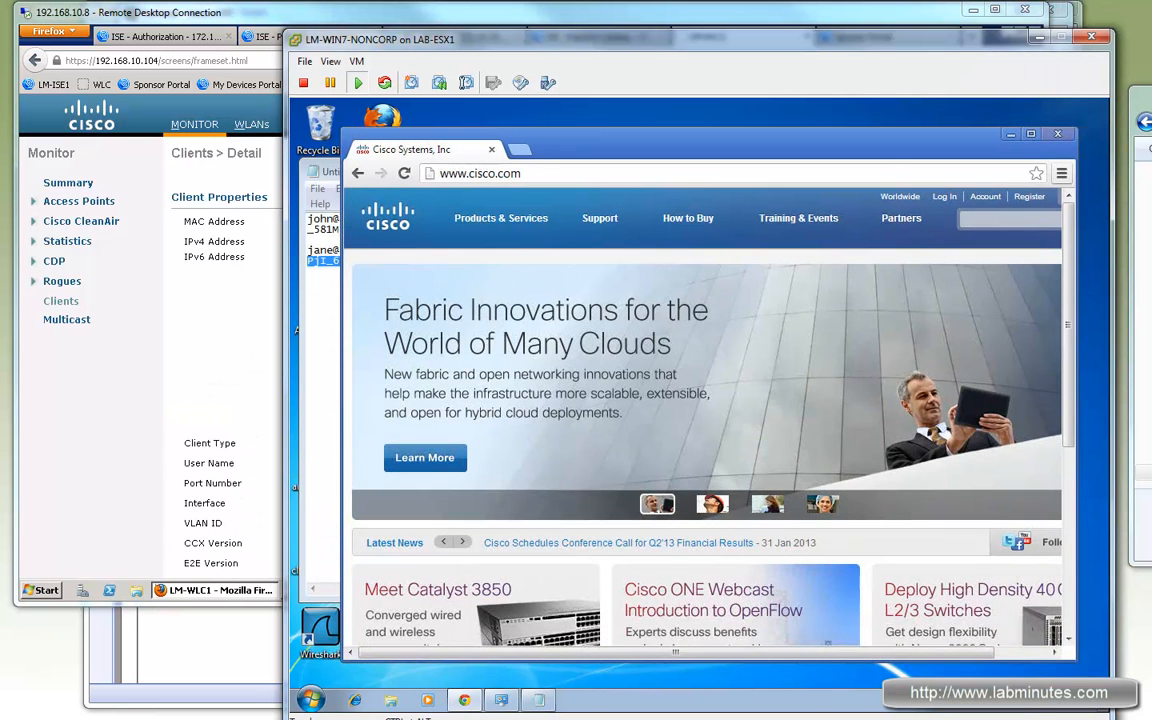
Step: Connect the guest laptop to the LM-GUEST wireless network and reopen Chrome on Google
left_click(995, 705)
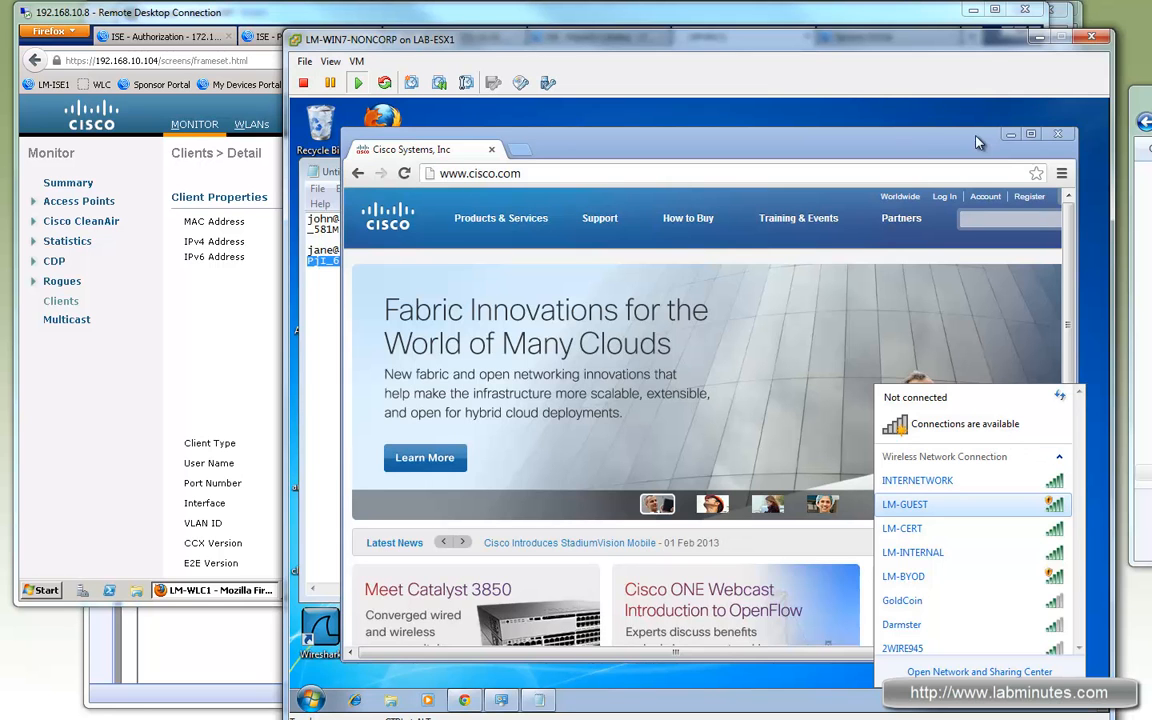
double_click(970, 506)
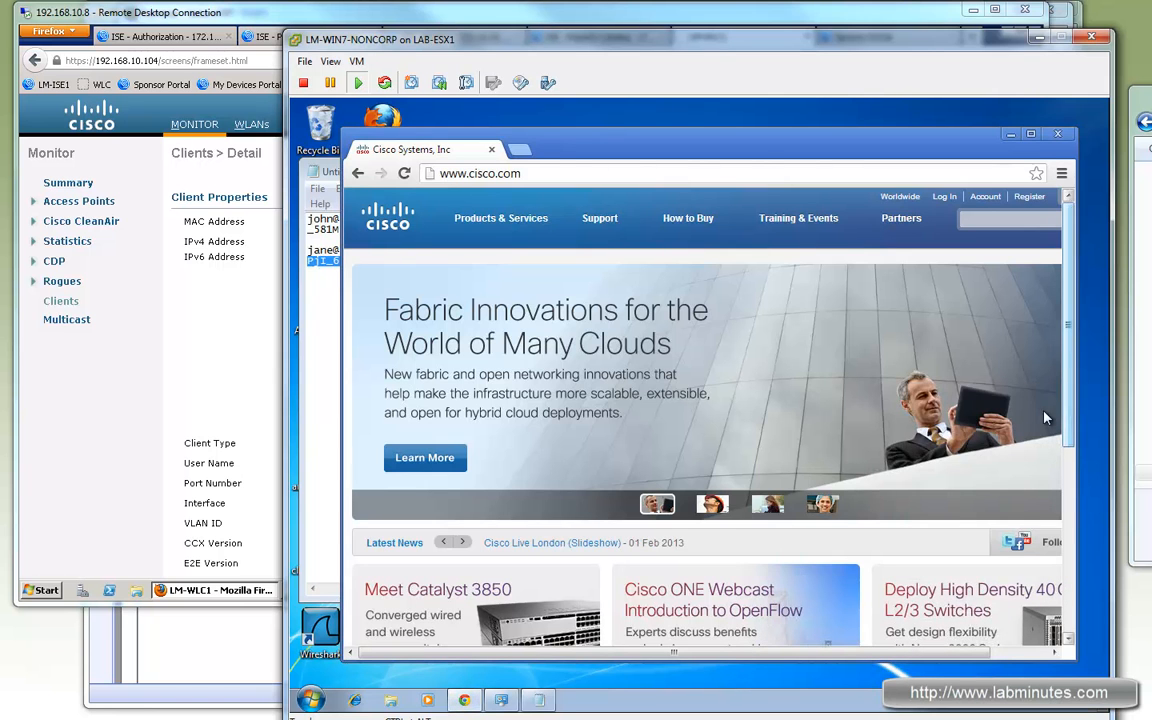
left_click(1060, 134)
left_click(462, 702)
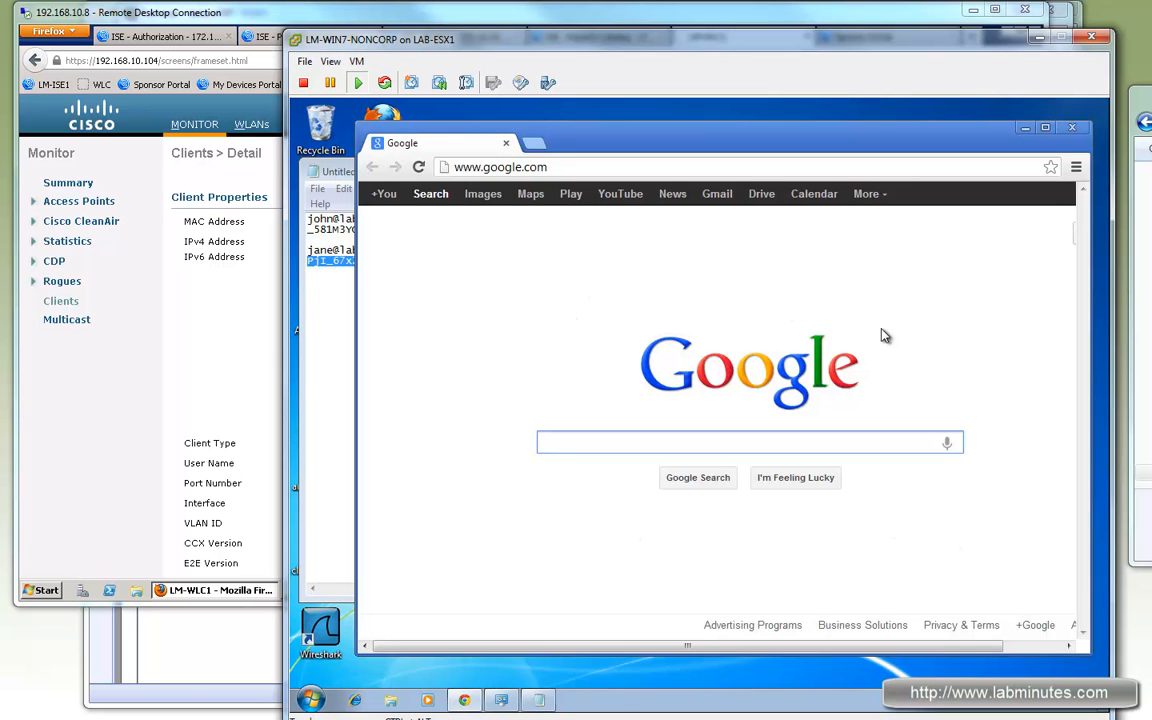
Step: Return to the remote desktop's controller client details and ISE reports catalog
left_click(260, 18)
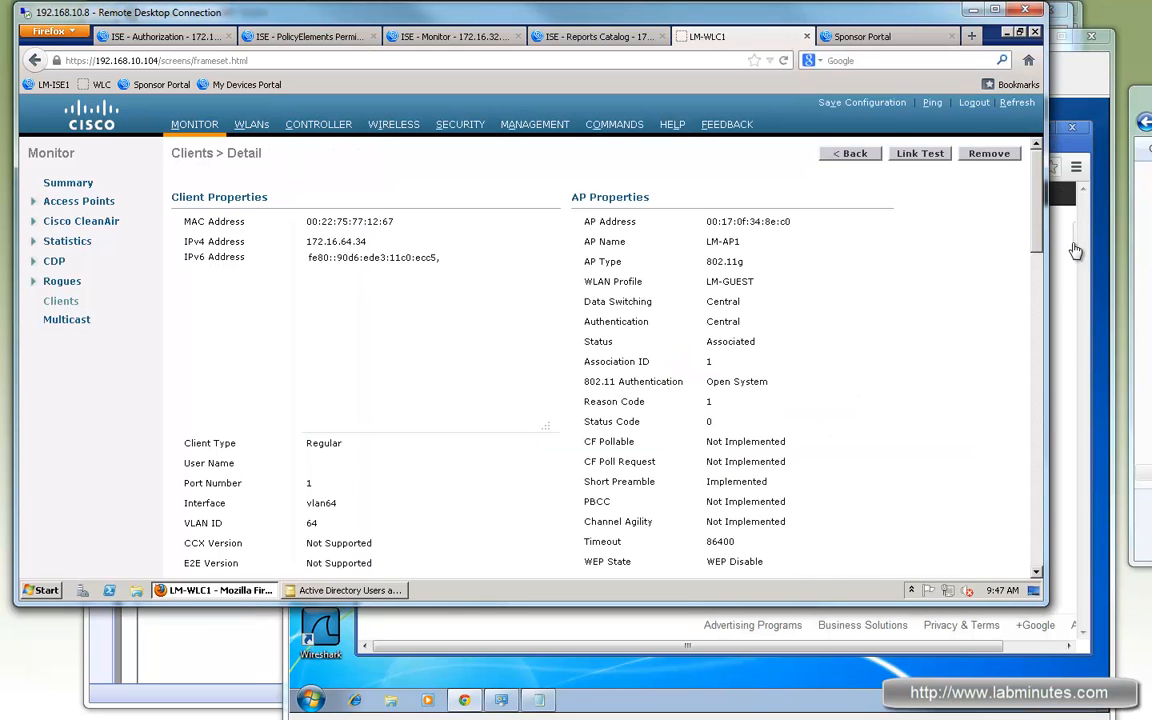
left_click(1058, 345)
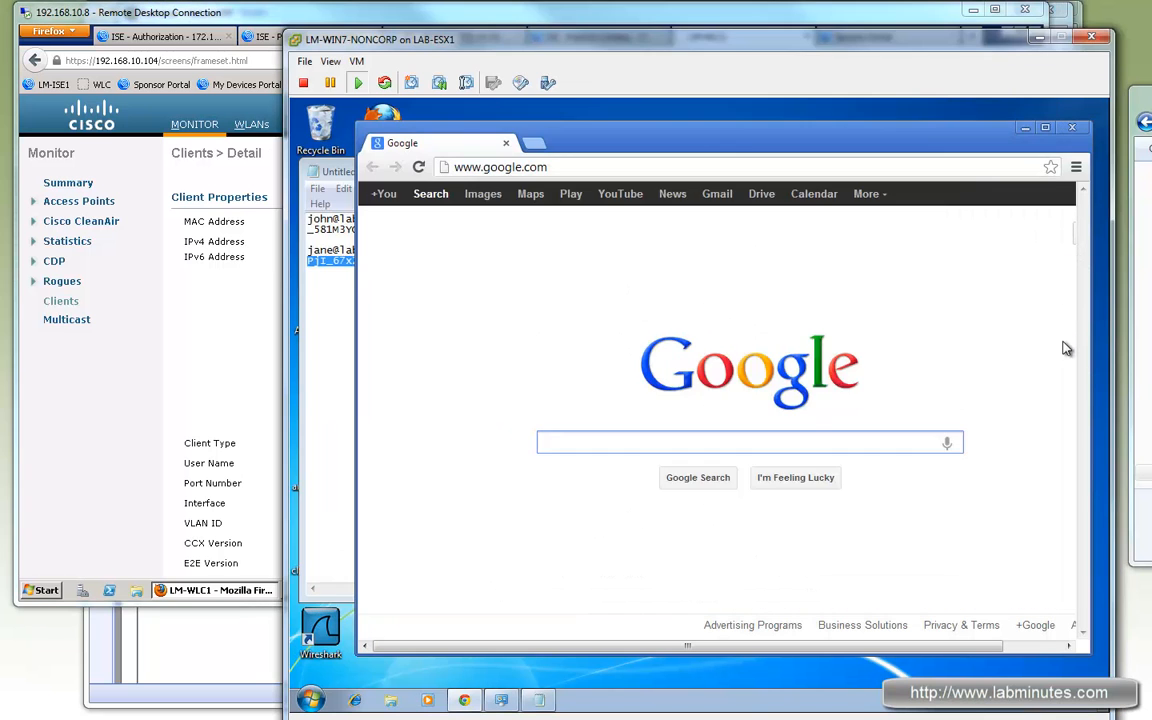
left_click(481, 16)
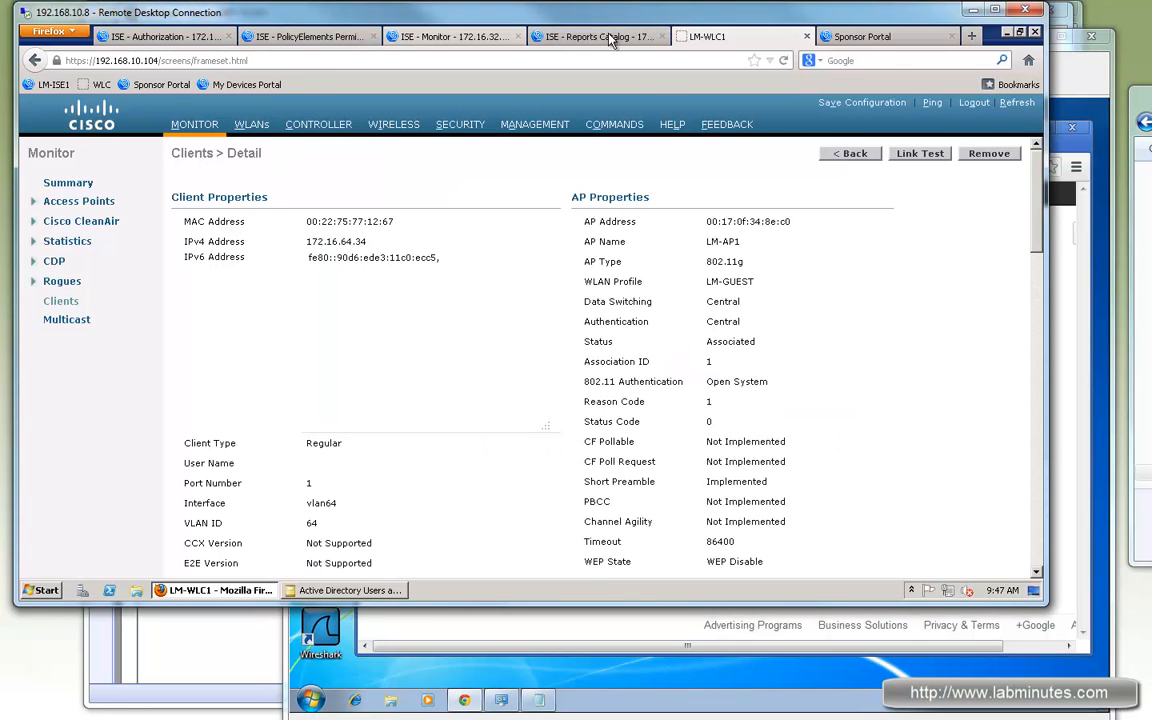
left_click(552, 36)
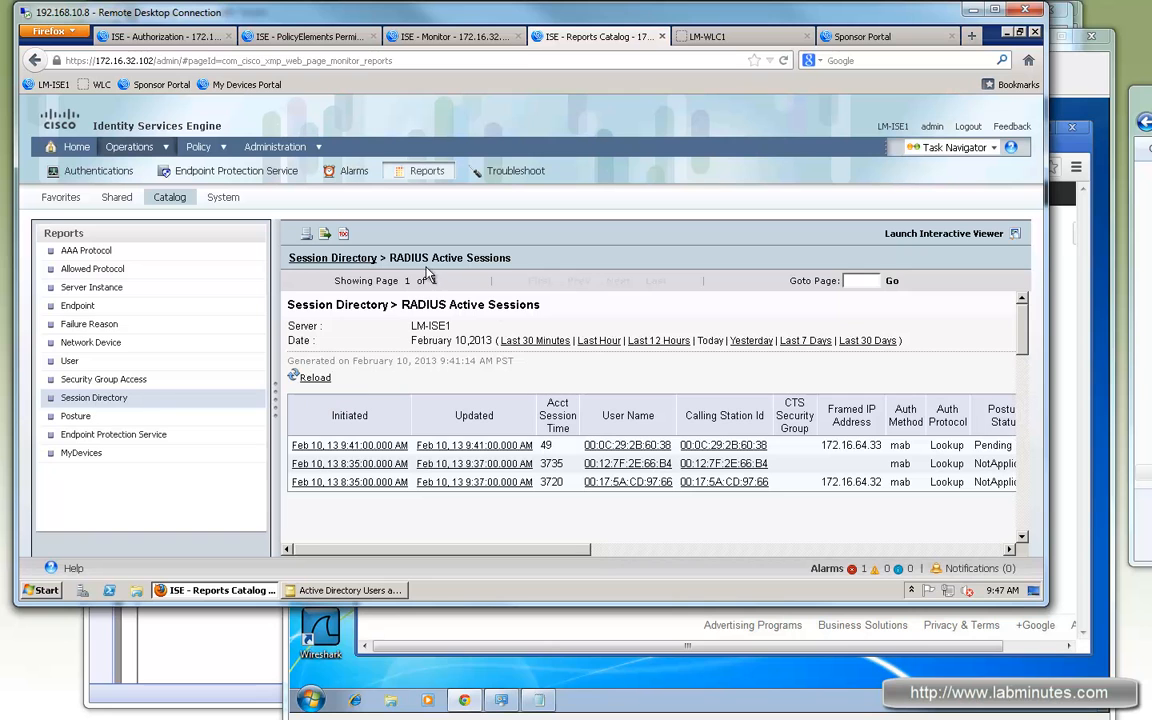
Step: Reload the RADIUS Active Sessions report and locate the guest's 172.16.64.34 webauth session
left_click(315, 378)
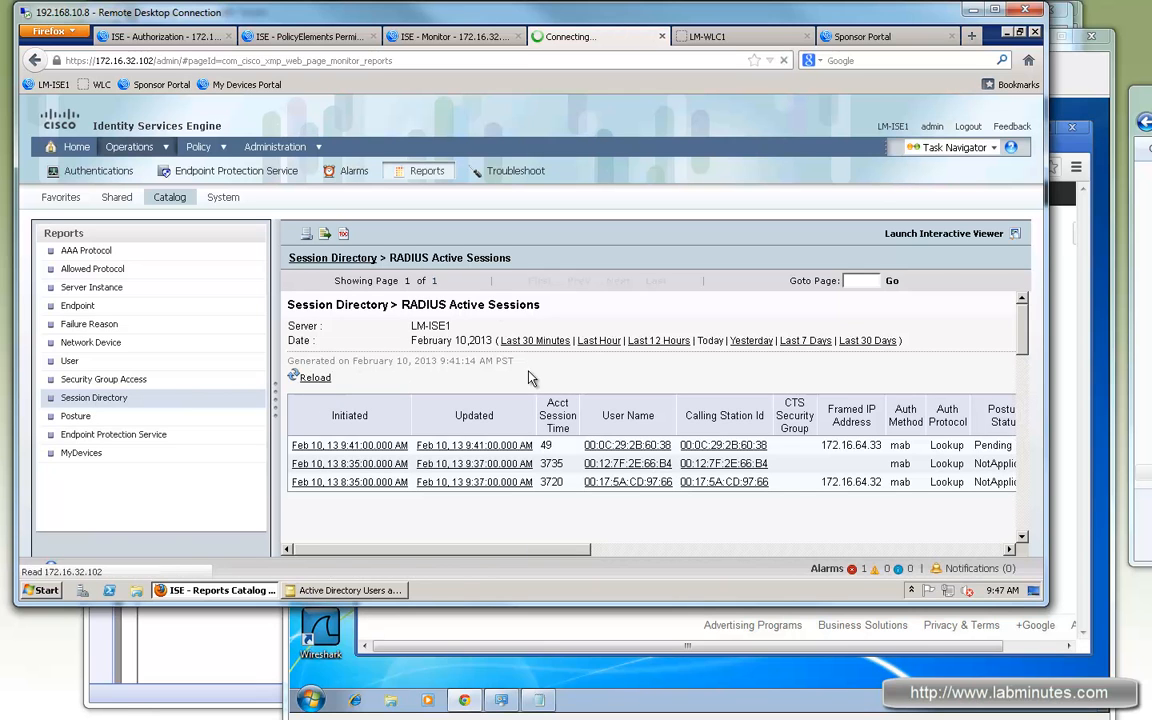
left_click_drag(557, 550, 767, 556)
left_click_drag(460, 445, 456, 446)
left_click_drag(585, 551, 382, 552)
left_click_drag(480, 556, 592, 556)
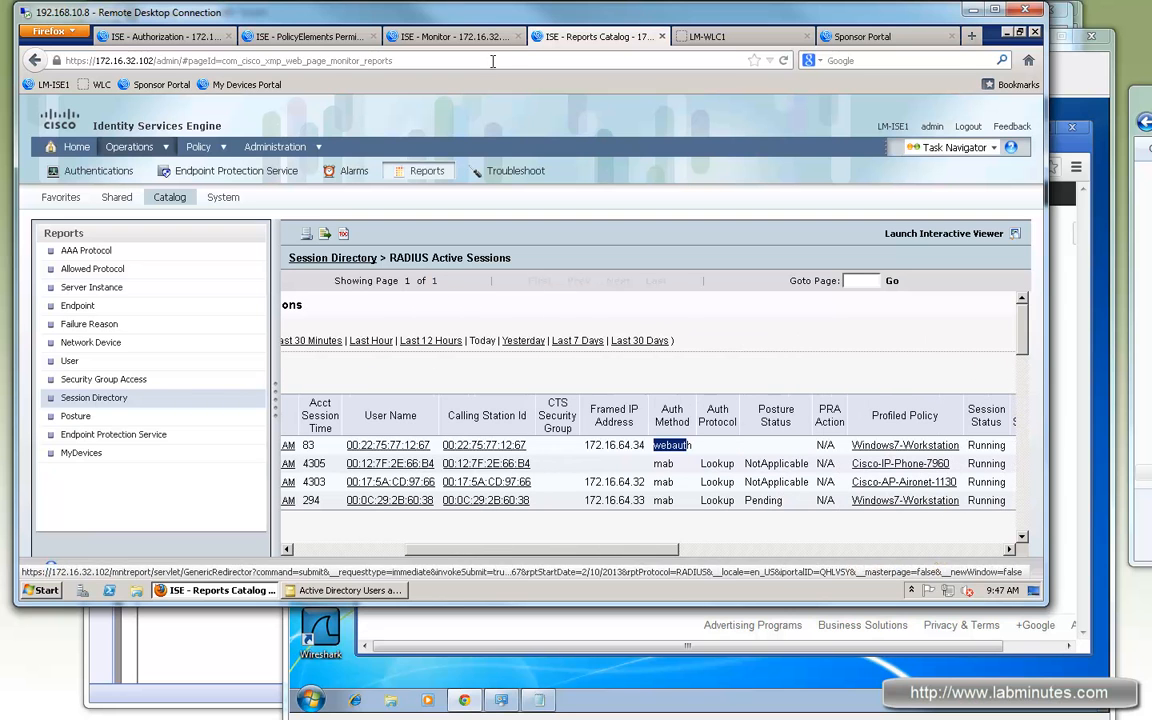
left_click(413, 36)
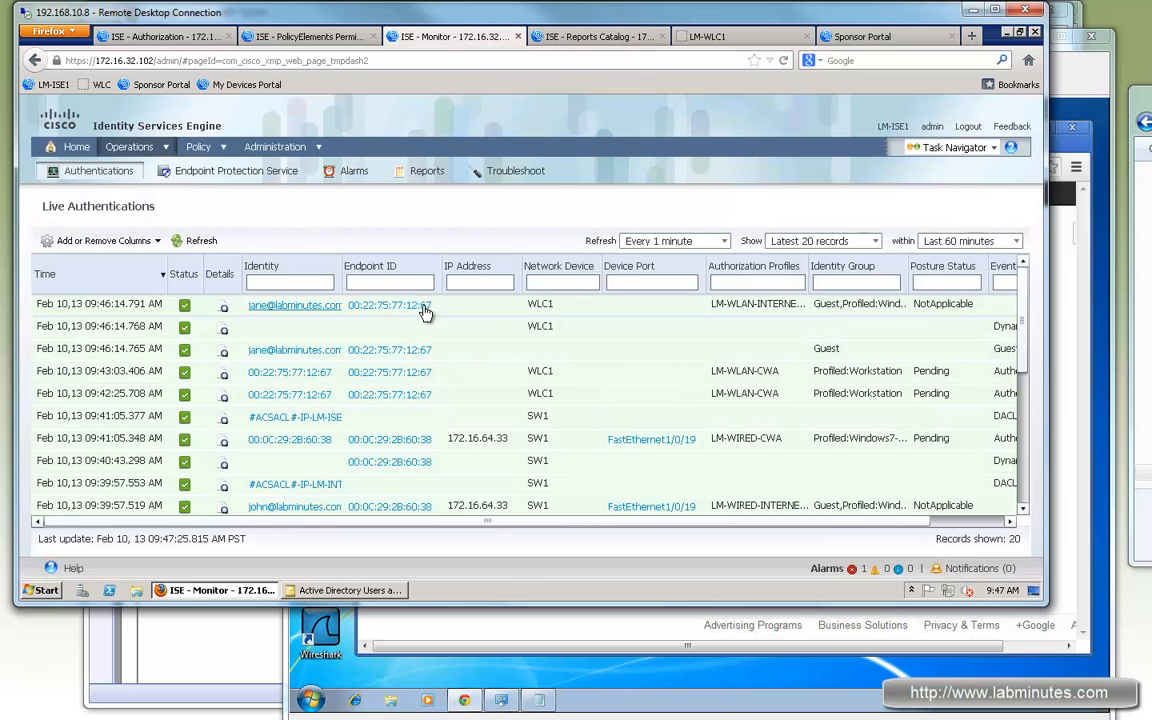
left_click(606, 36)
left_click_drag(697, 549, 801, 549)
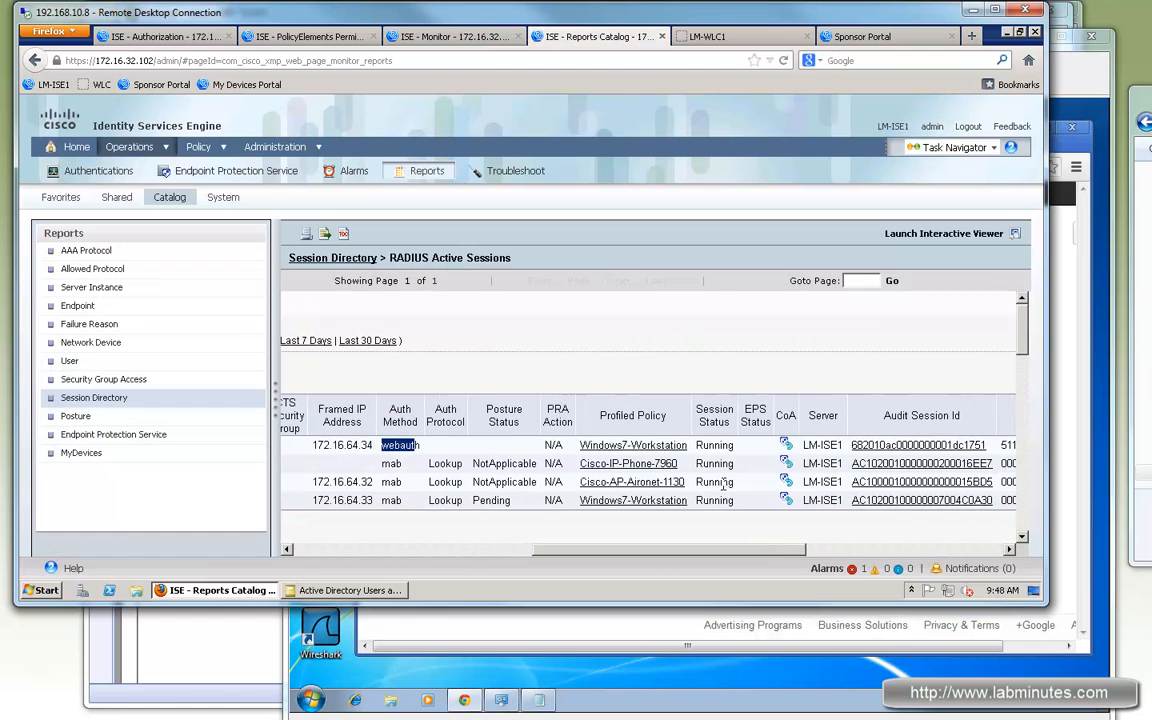
Step: Send a Session termination CoA for the guest's webauth session
left_click(781, 446)
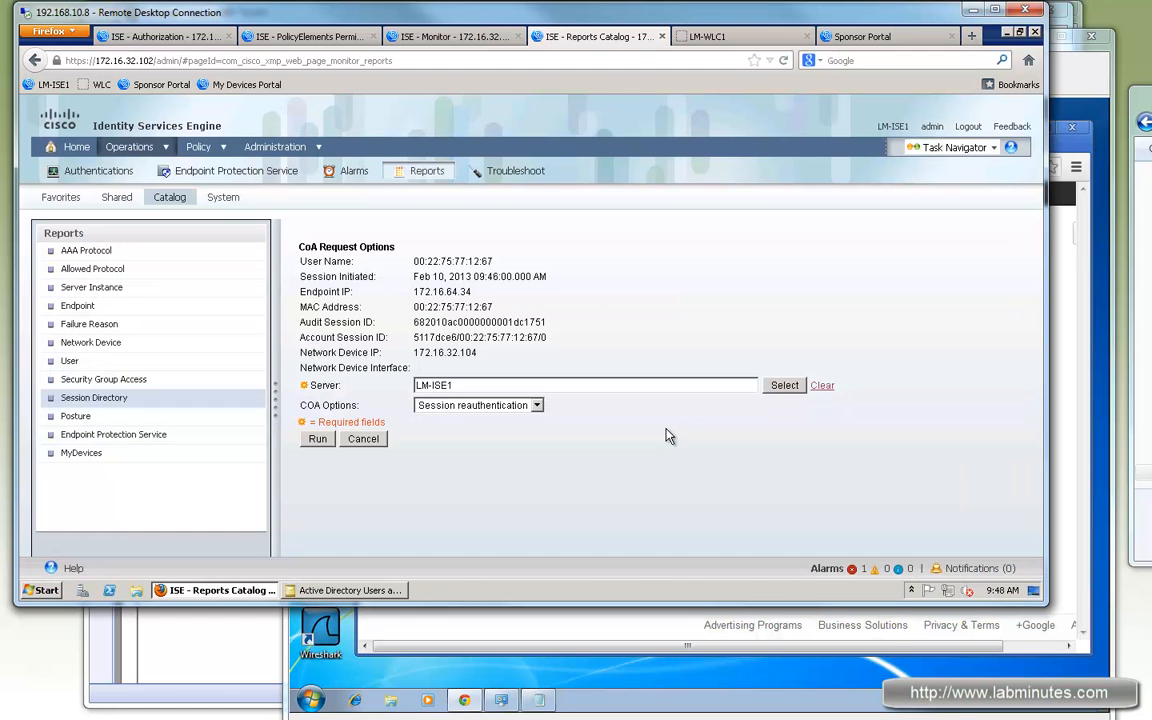
left_click(521, 416)
left_click(470, 433)
left_click(316, 441)
left_click(470, 247)
left_click(445, 37)
mouse_move(198, 147)
left_click(210, 244)
Step: Open ISE live authentications, then browse to Google Play on the VM to trigger the portal redirect
mouse_move(129, 147)
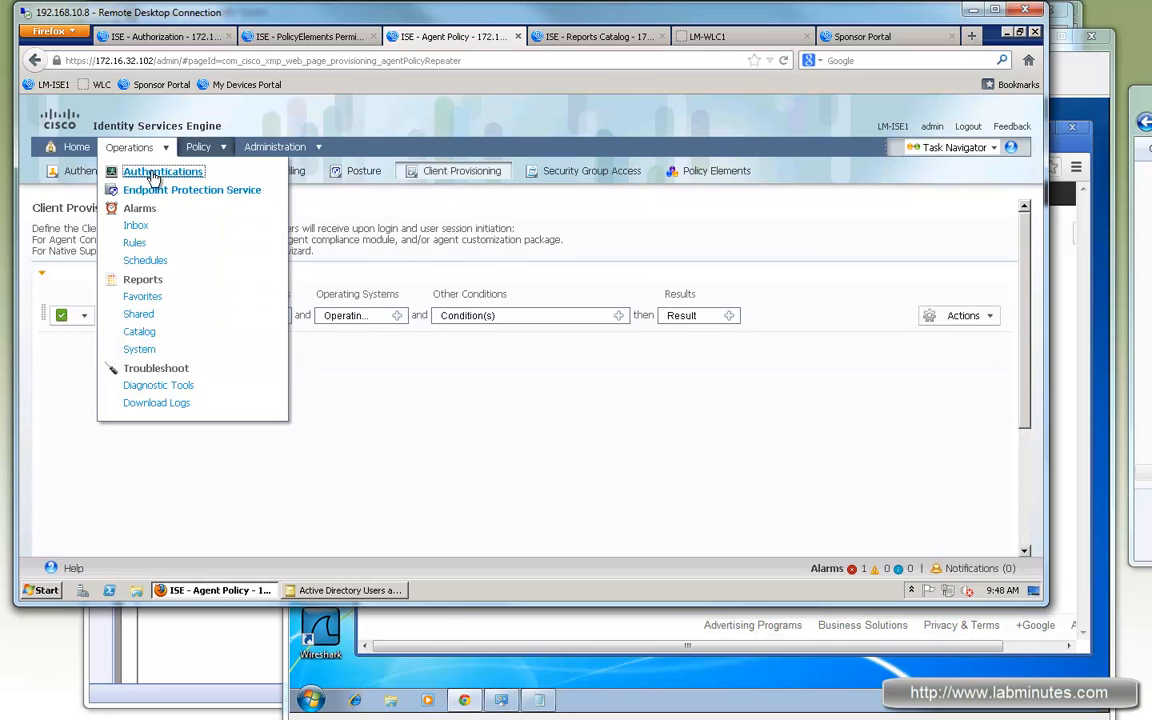
left_click(150, 170)
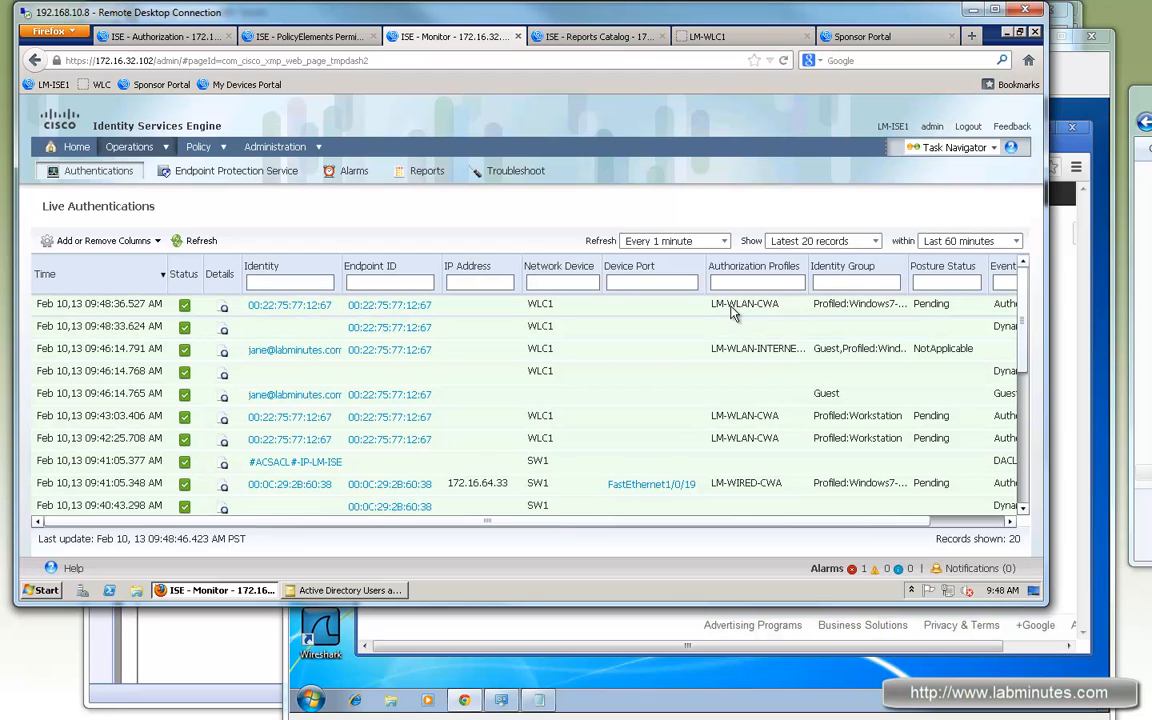
left_click(613, 648)
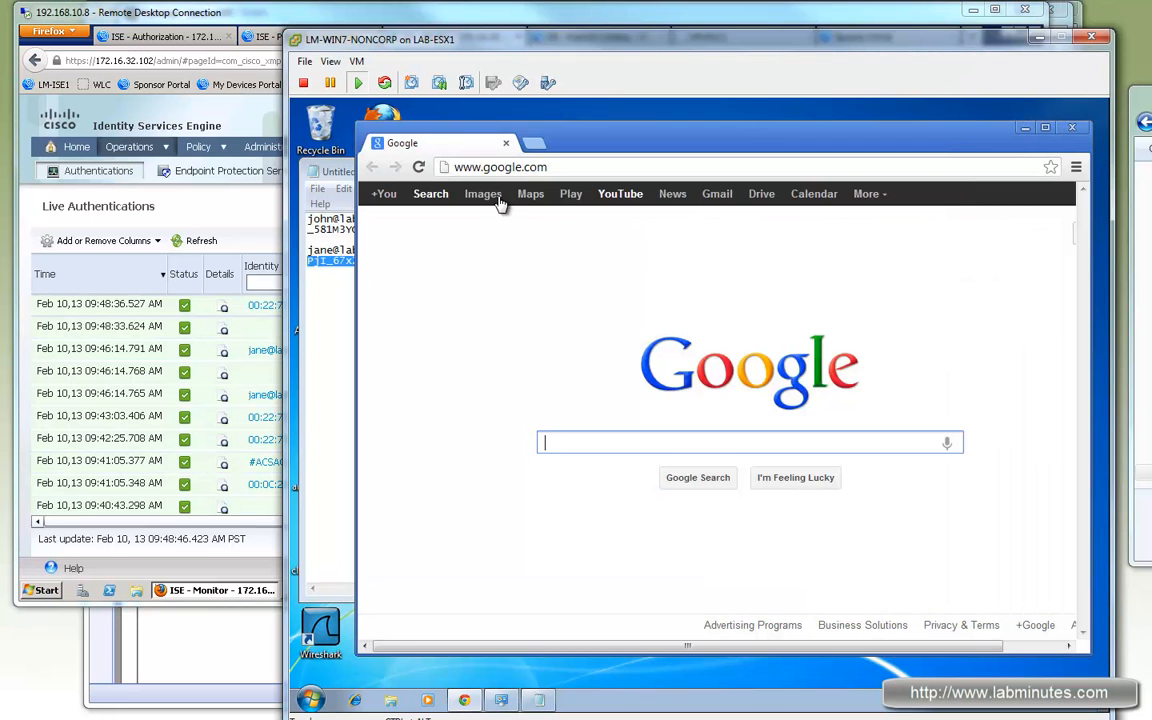
left_click(610, 374)
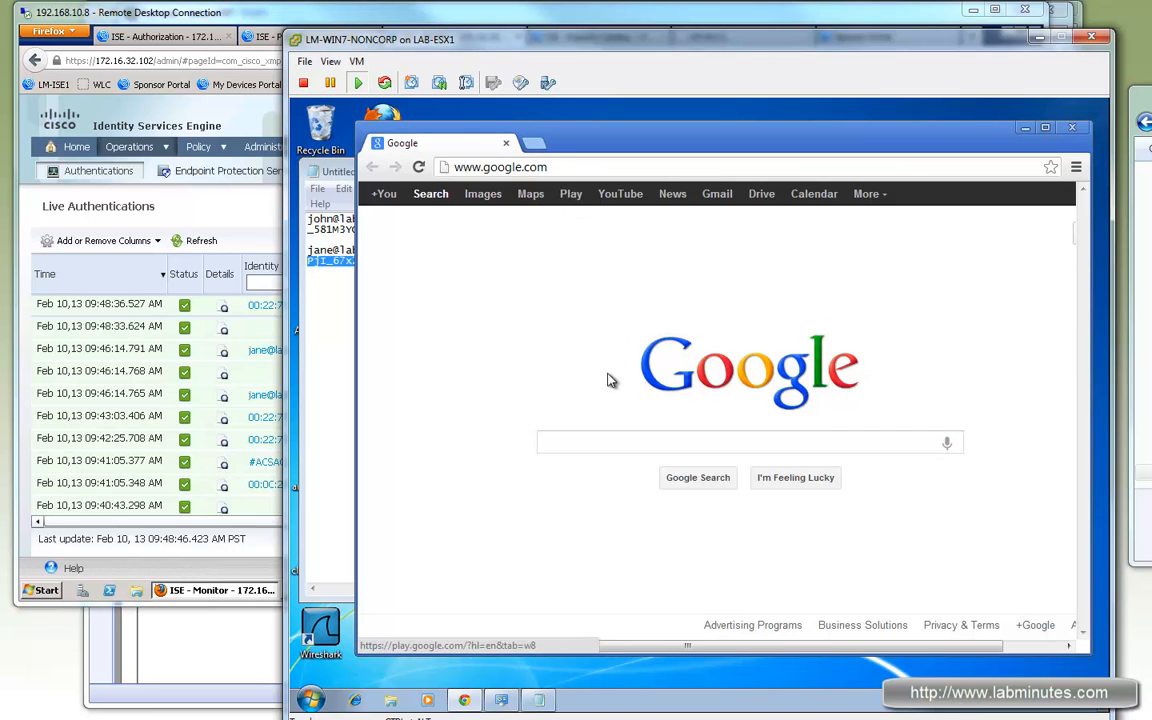
left_click(570, 194)
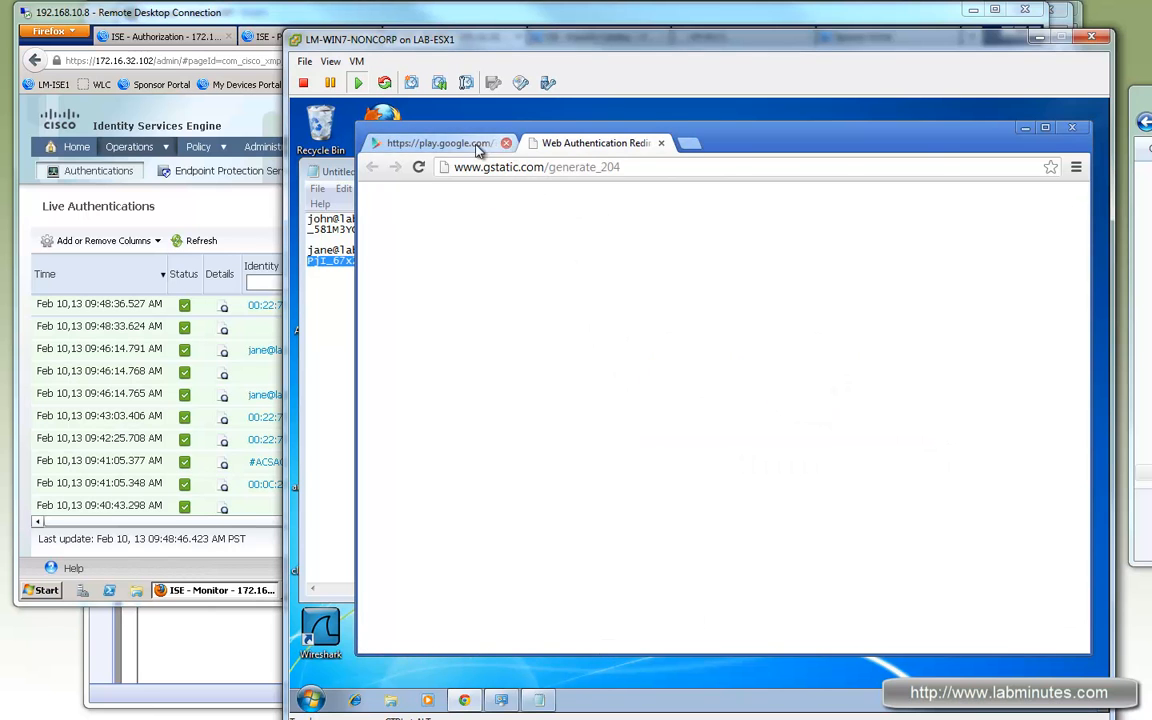
Step: Close the leftover Google Play tab and return to ISE's RADIUS Active Sessions report
left_click(504, 143)
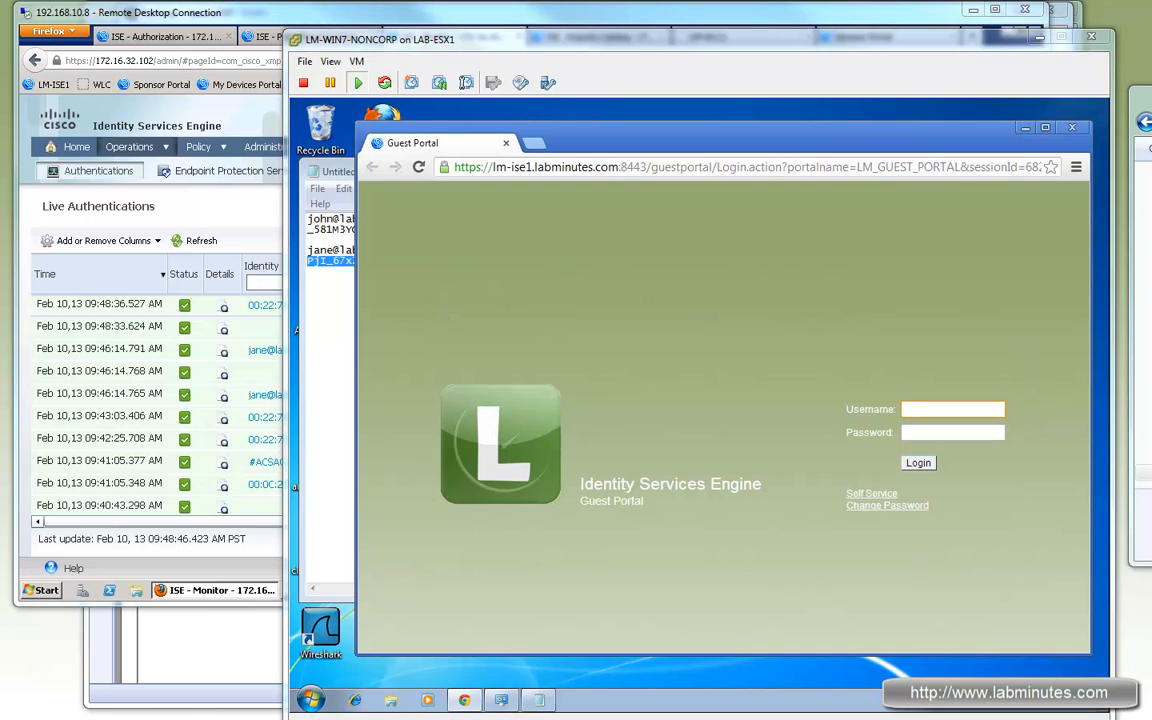
left_click(510, 27)
left_click(580, 36)
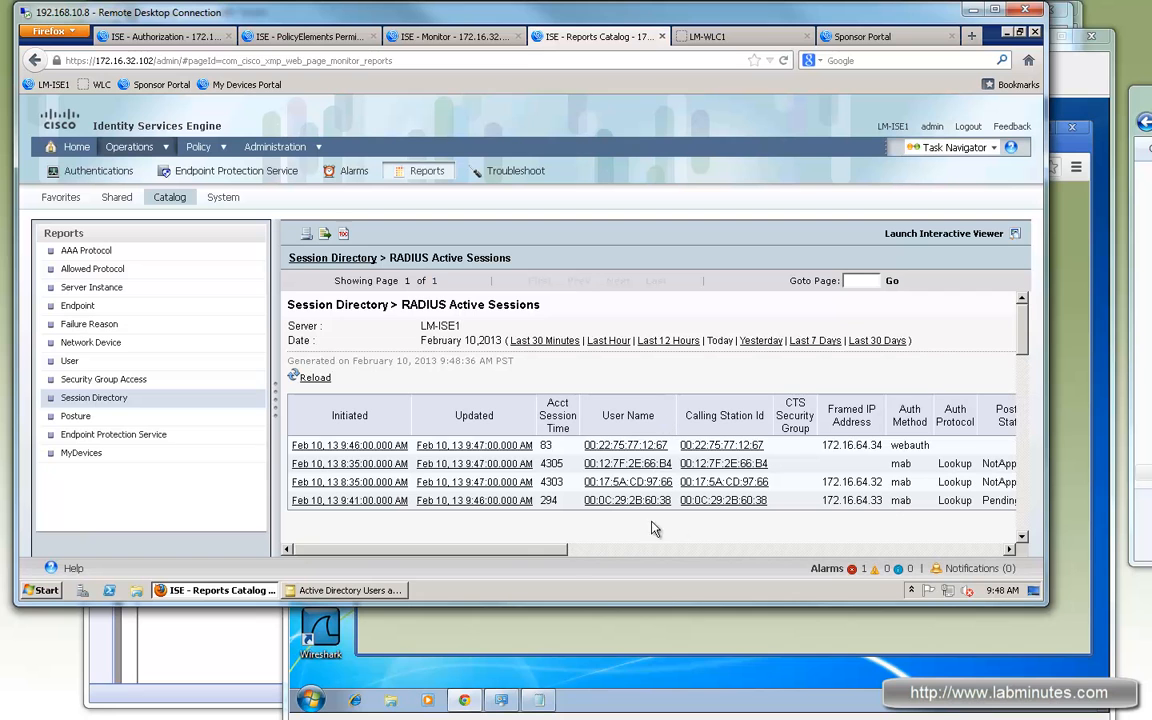
left_click(595, 643)
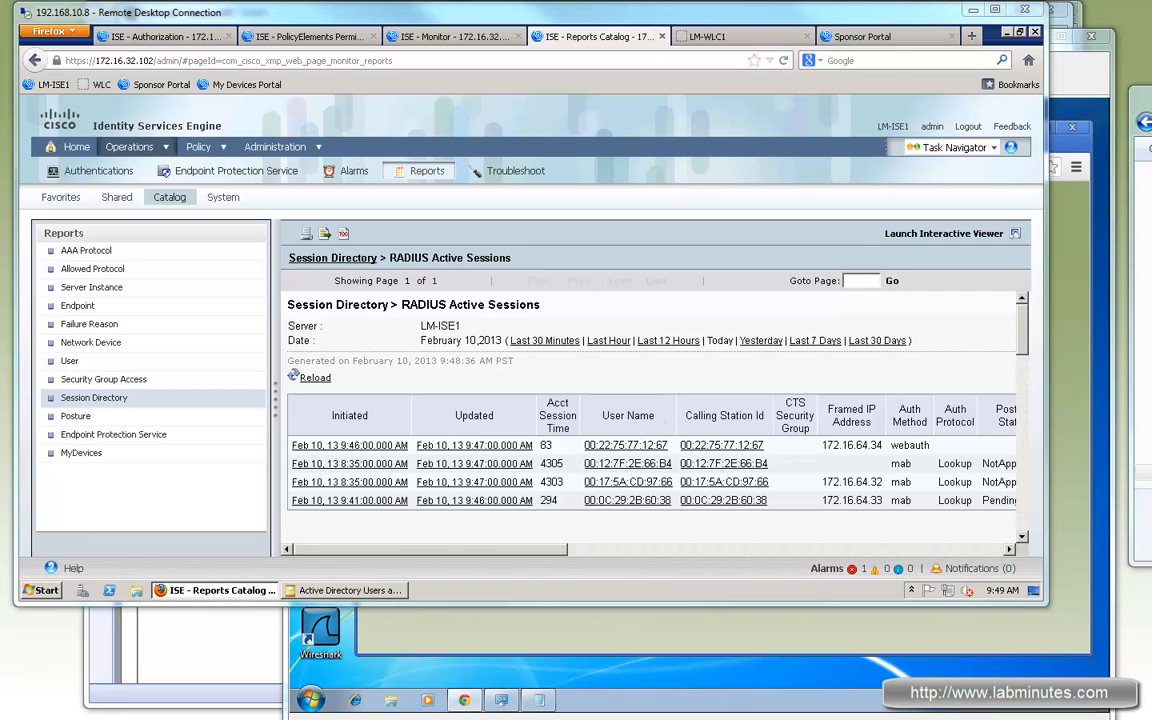
Step: Reload the Sponsor Portal guest account list and open the guest's account for editing
left_click(849, 40)
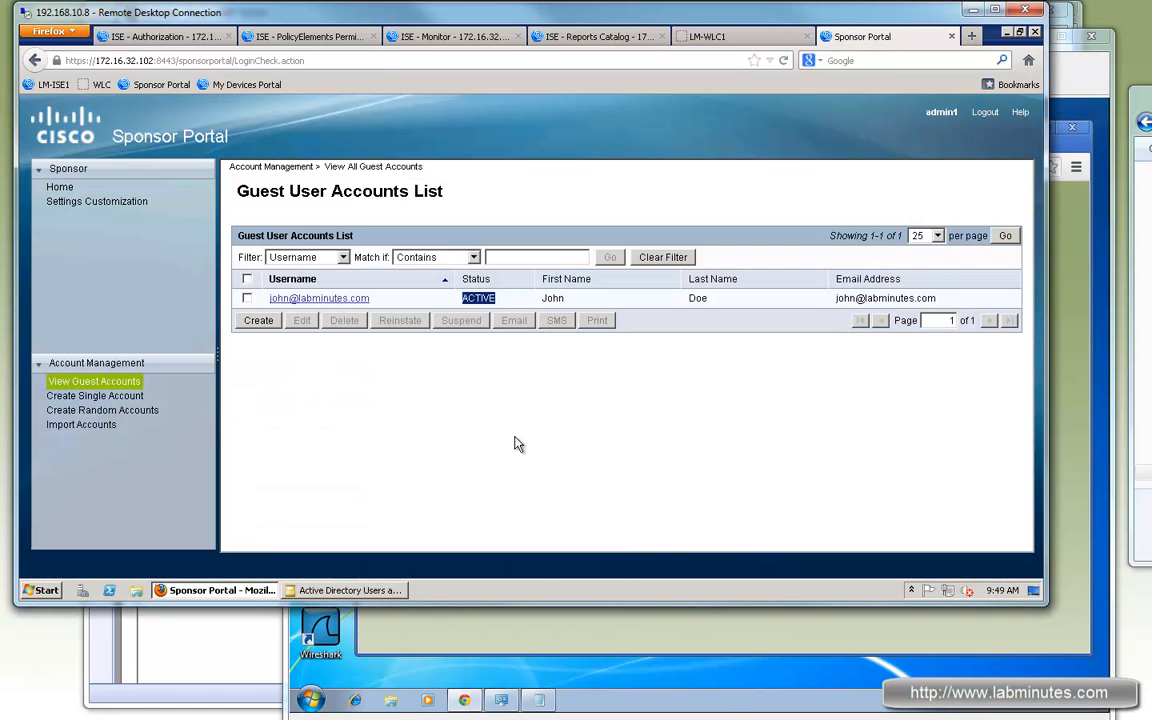
left_click(422, 437)
left_click(58, 187)
left_click(117, 383)
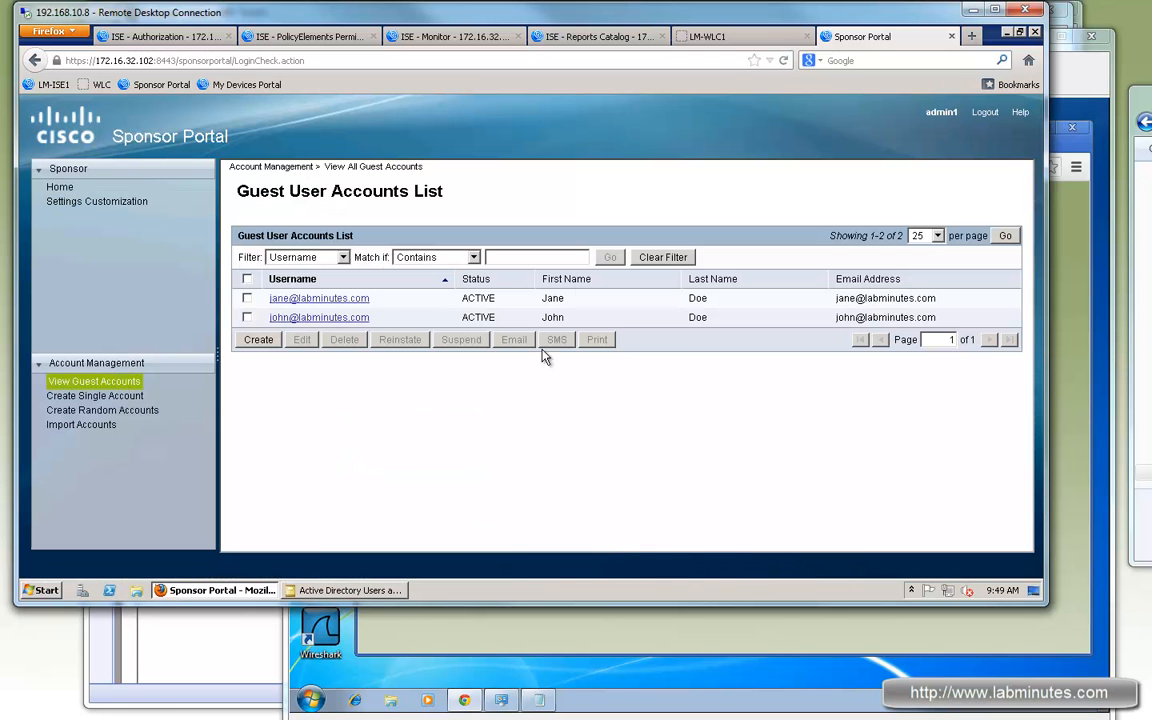
left_click_drag(369, 300, 300, 300)
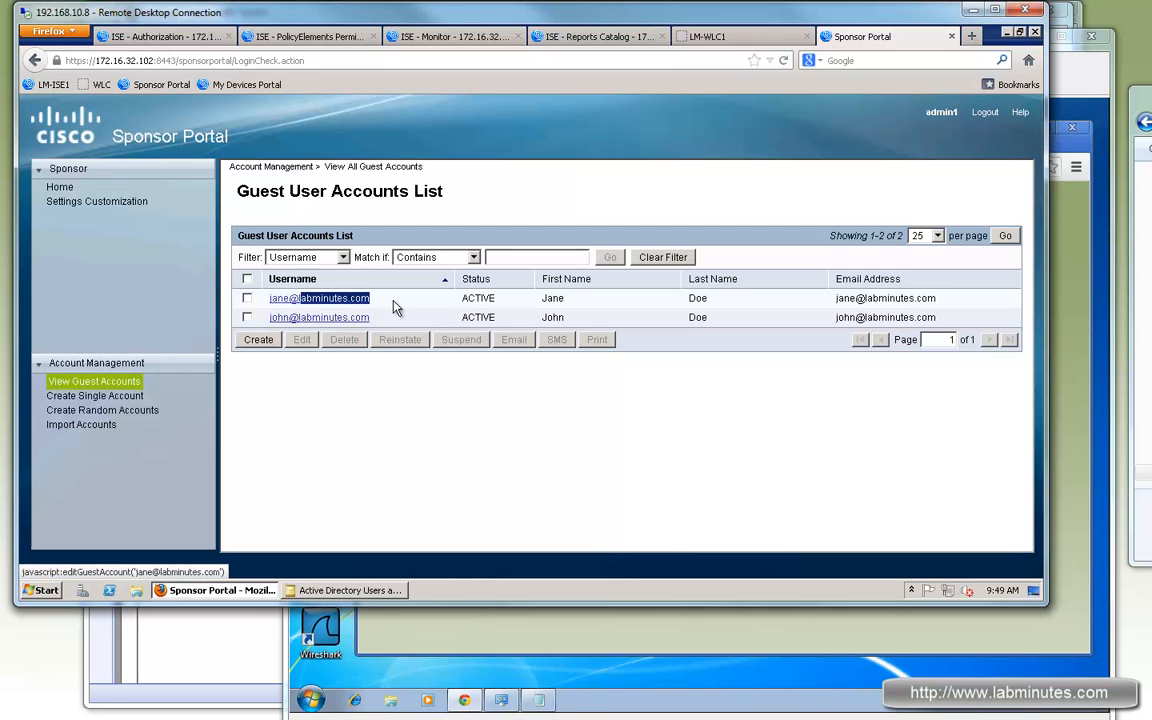
left_click(393, 304)
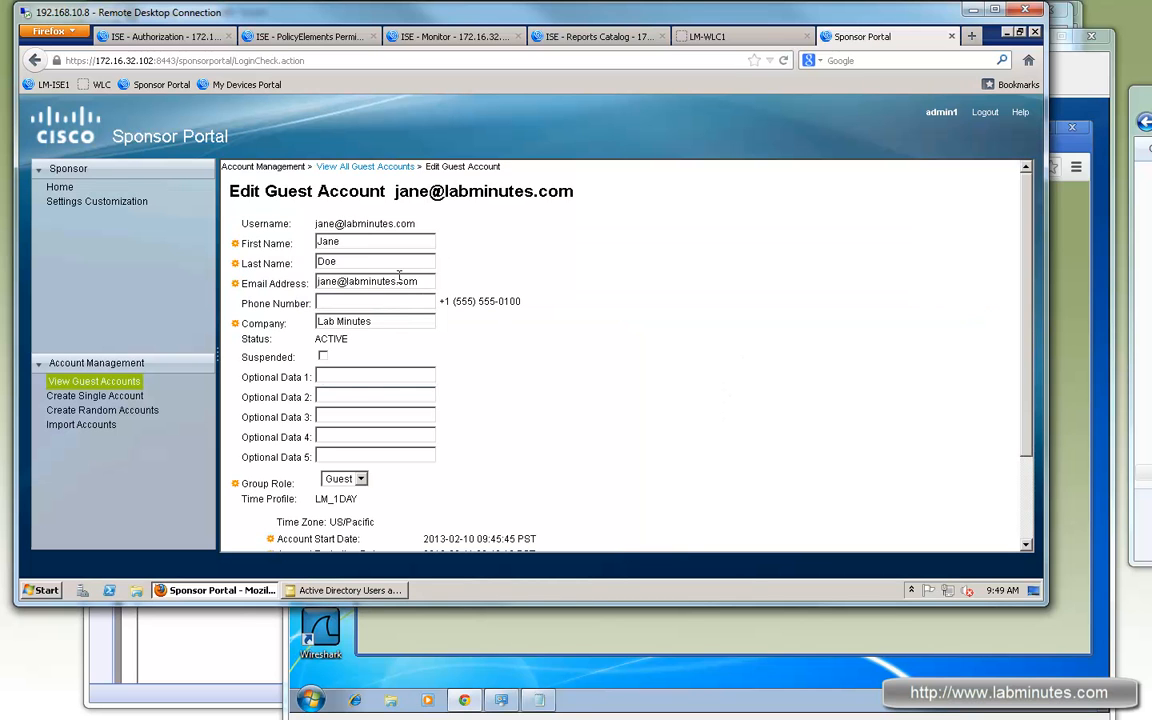
Step: Mark the guest account Suspended and save it, then bring up the VM's Guest Portal
scroll(663, 437, "down", 2)
scroll(663, 437, "up", 2)
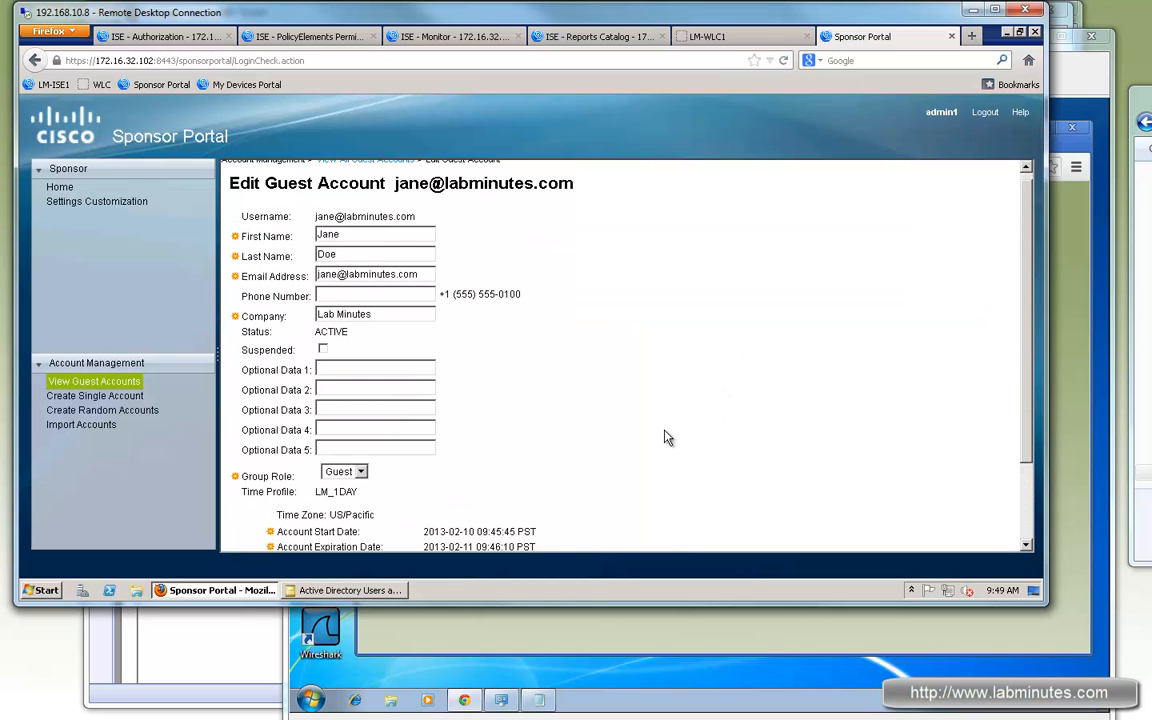
scroll(668, 437, "down", 3)
left_click_drag(482, 456, 232, 455)
left_click(252, 537)
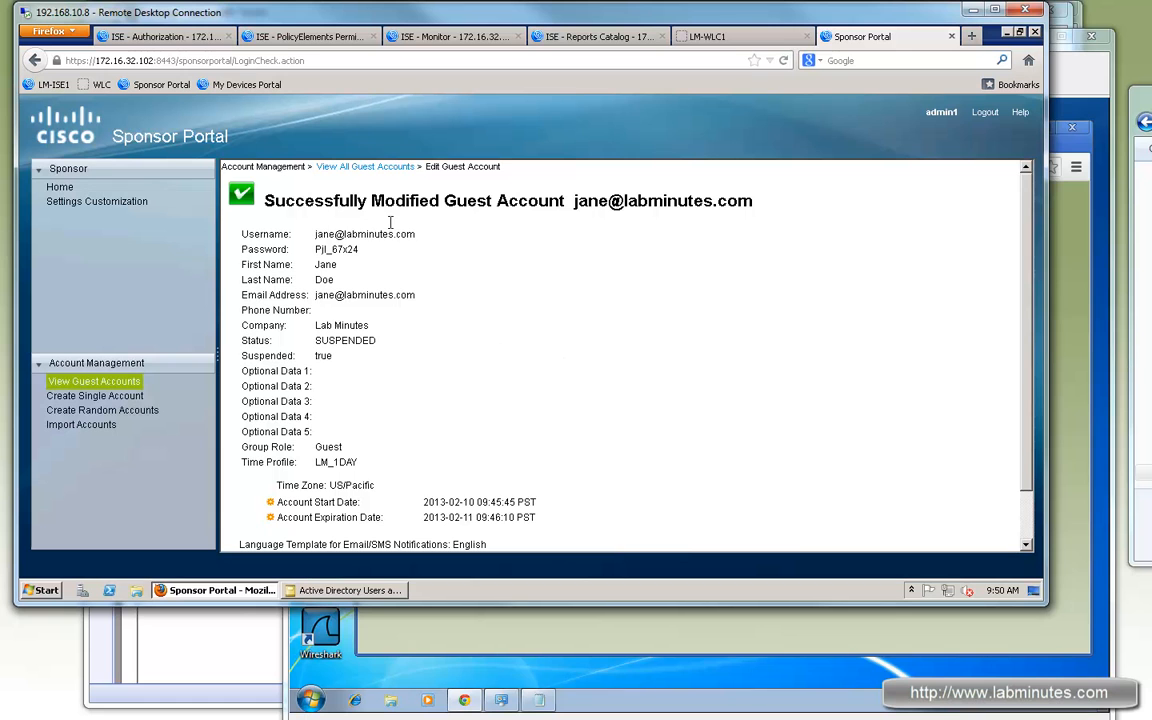
triple_click(317, 236)
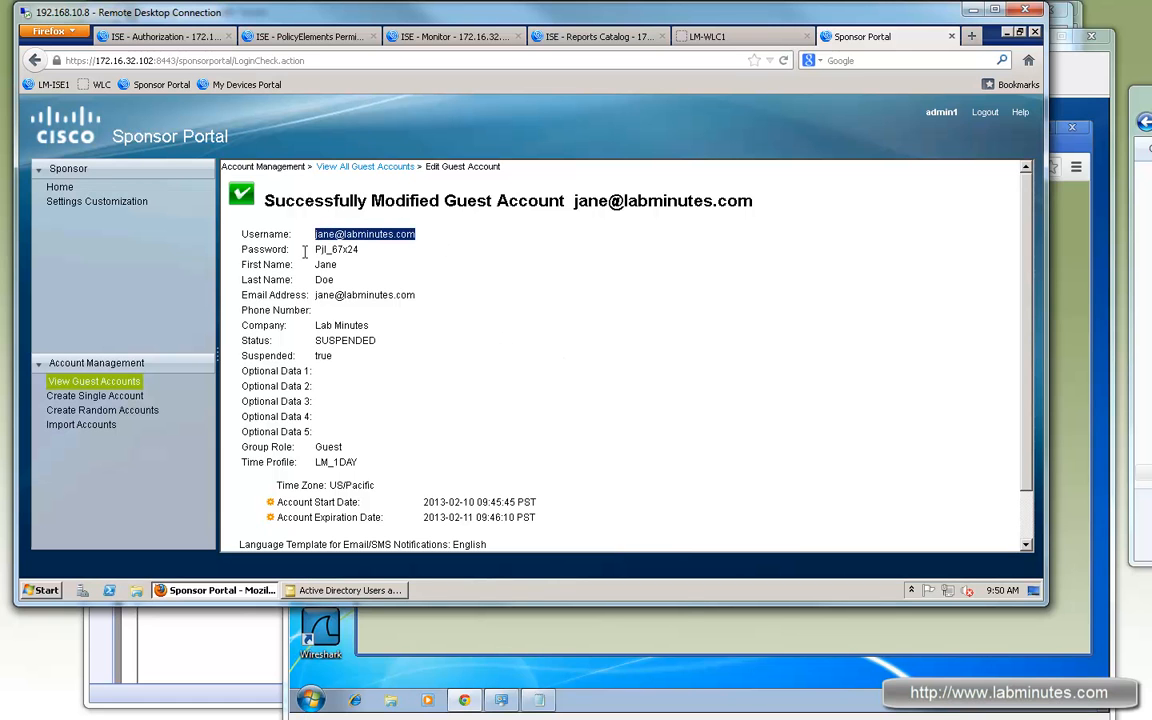
left_click(538, 640)
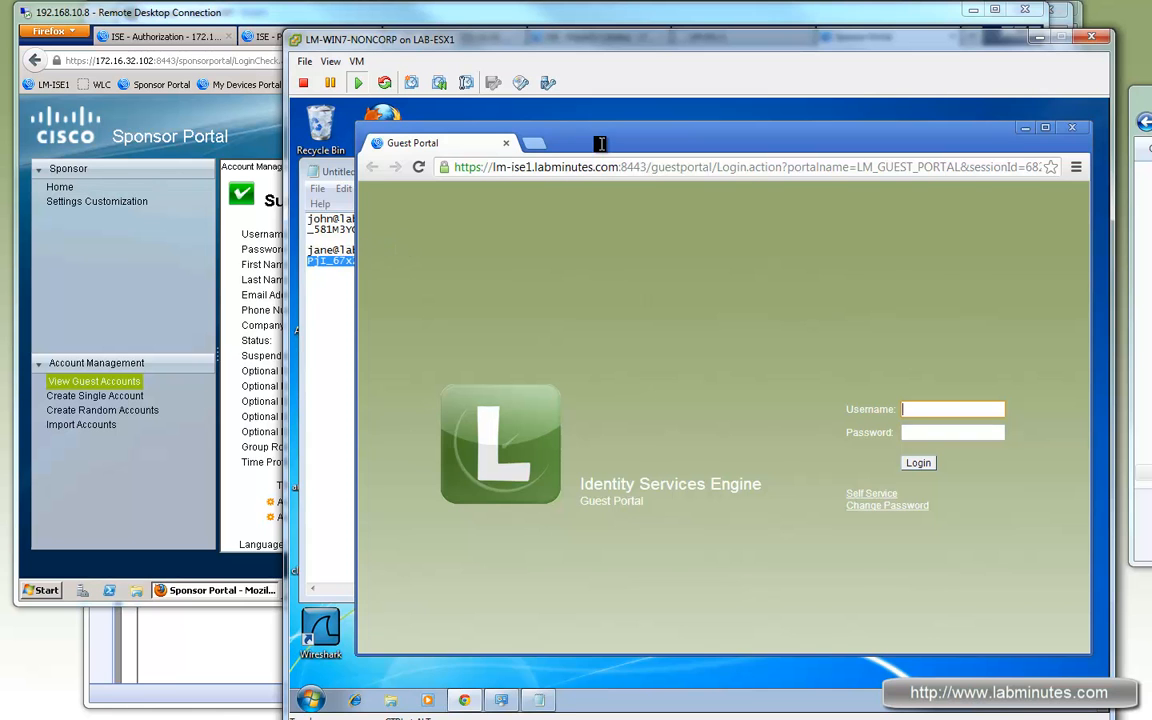
Step: Attempt a Guest Portal login with the guest's credentials from the notes; it is refused as suspended
left_click_drag(600, 144, 651, 141)
left_click(390, 249)
left_click_drag(314, 252, 294, 252)
key("ctrl+c")
left_click(1003, 406)
key("ctrl+v")
left_click_drag(372, 260, 303, 260)
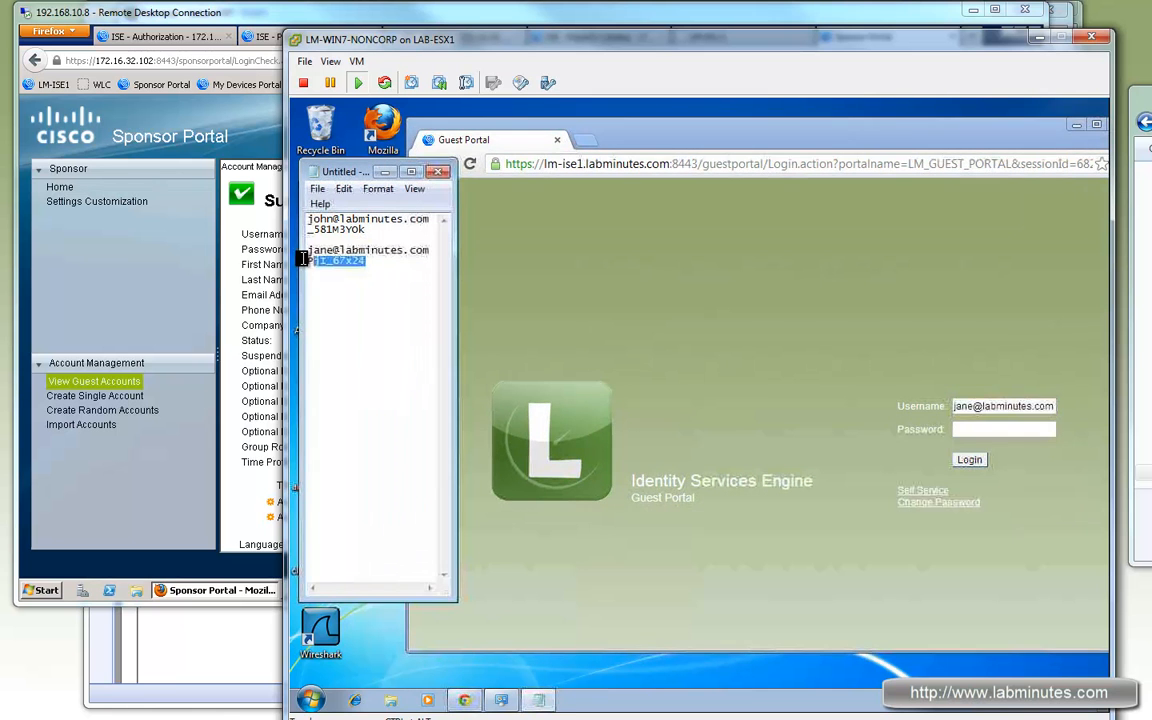
left_click(1020, 430)
left_click(970, 461)
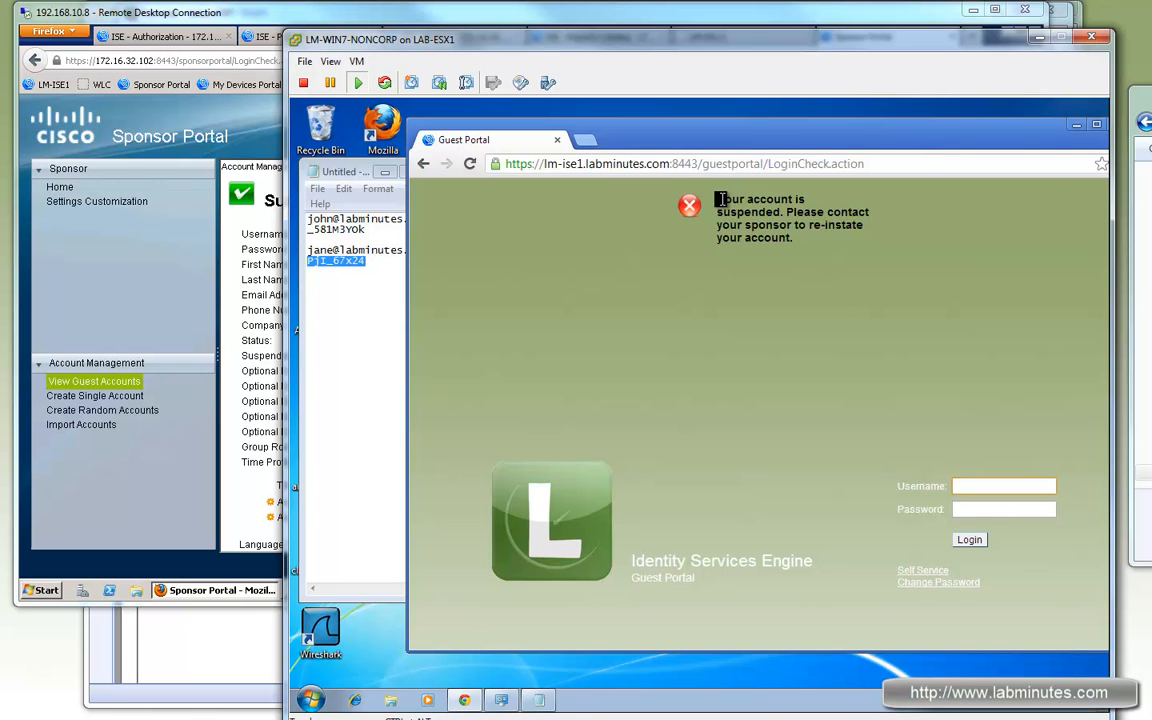
Step: Refresh ISE Live Authentications to see the failed login, then return to the Sponsor Portal
left_click(266, 146)
left_click(428, 35)
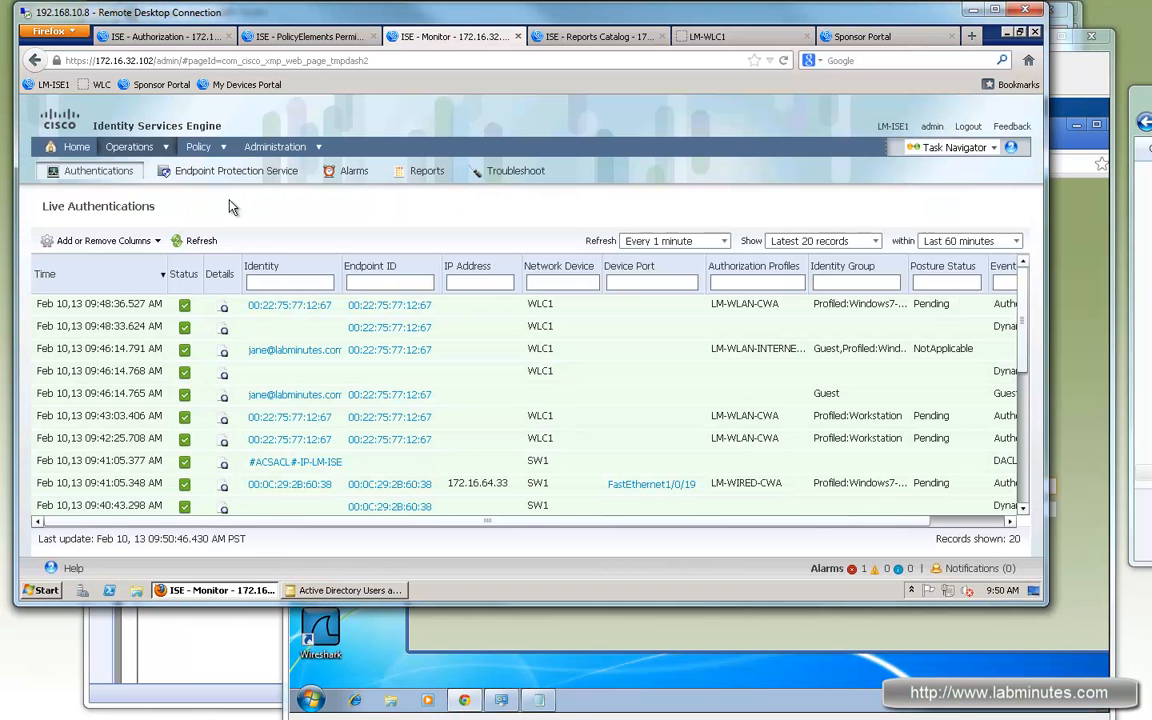
left_click(198, 240)
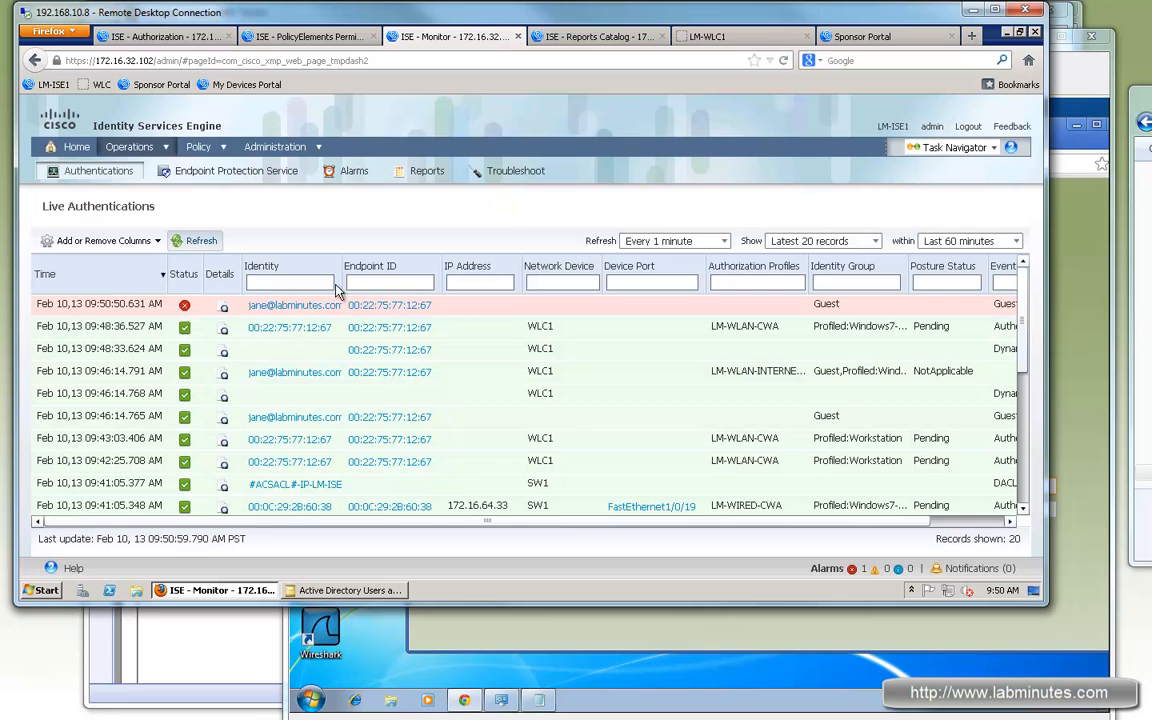
key("alt+Tab")
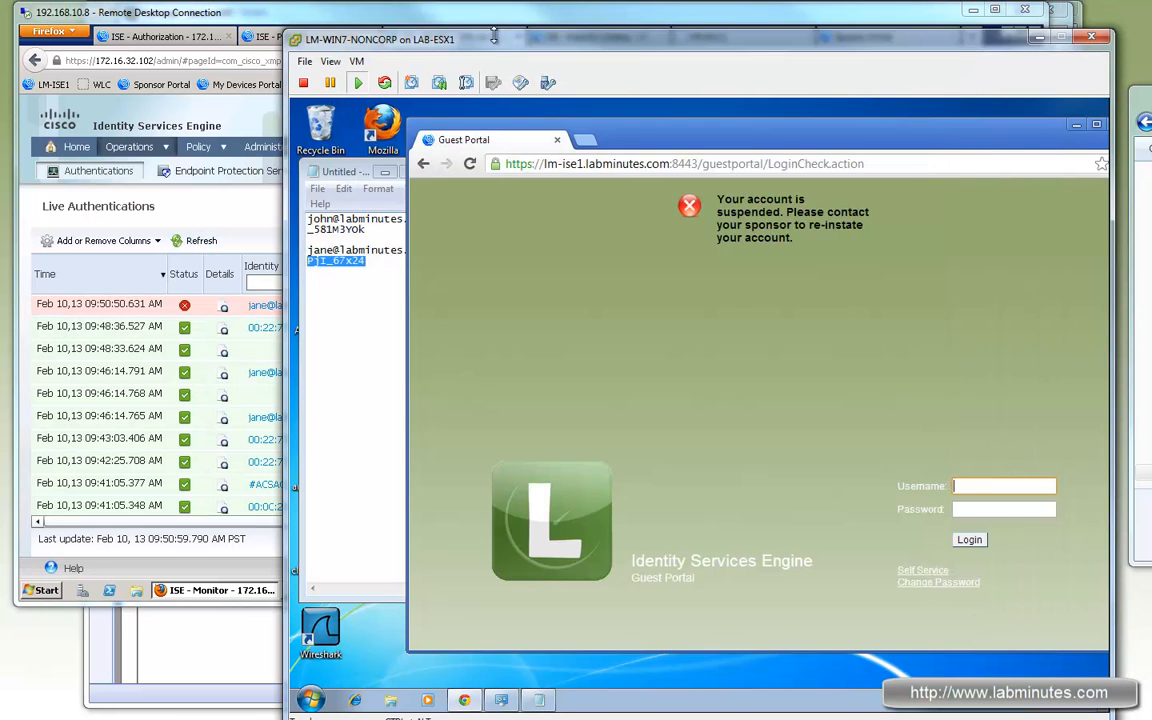
key("alt+Tab")
left_click(850, 36)
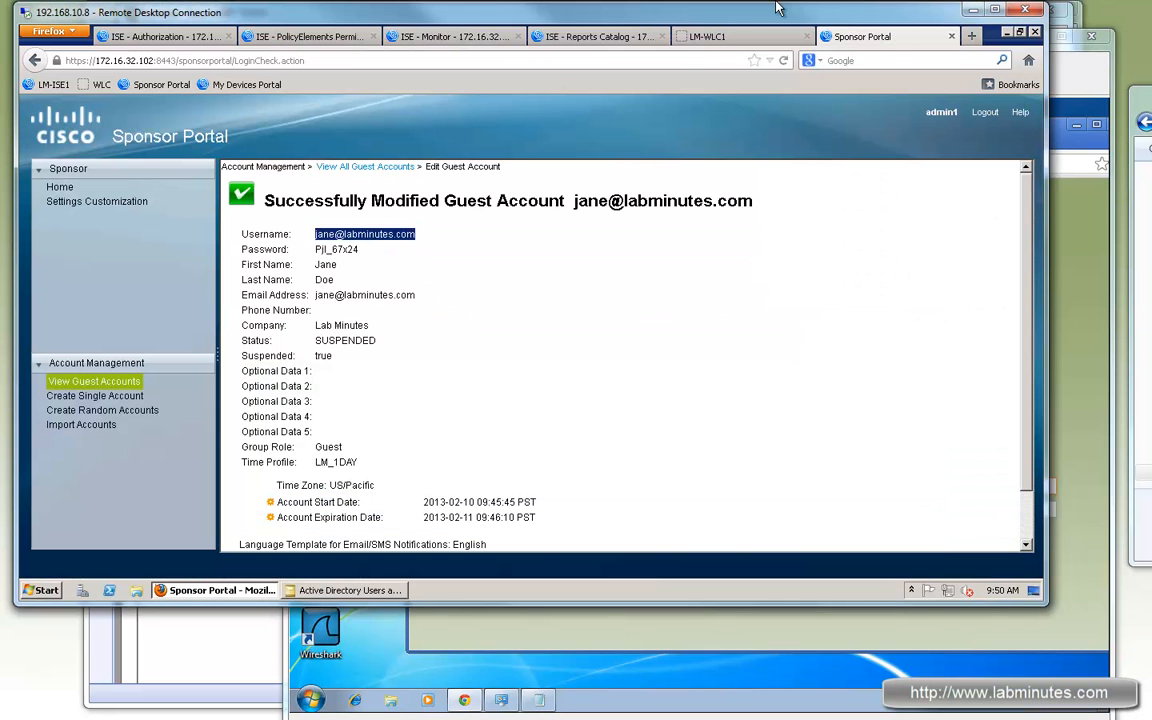
Step: Clear Suspended on the guest account, save, and confirm it lists as AWAITING INITIAL LOGIN
left_click(95, 381)
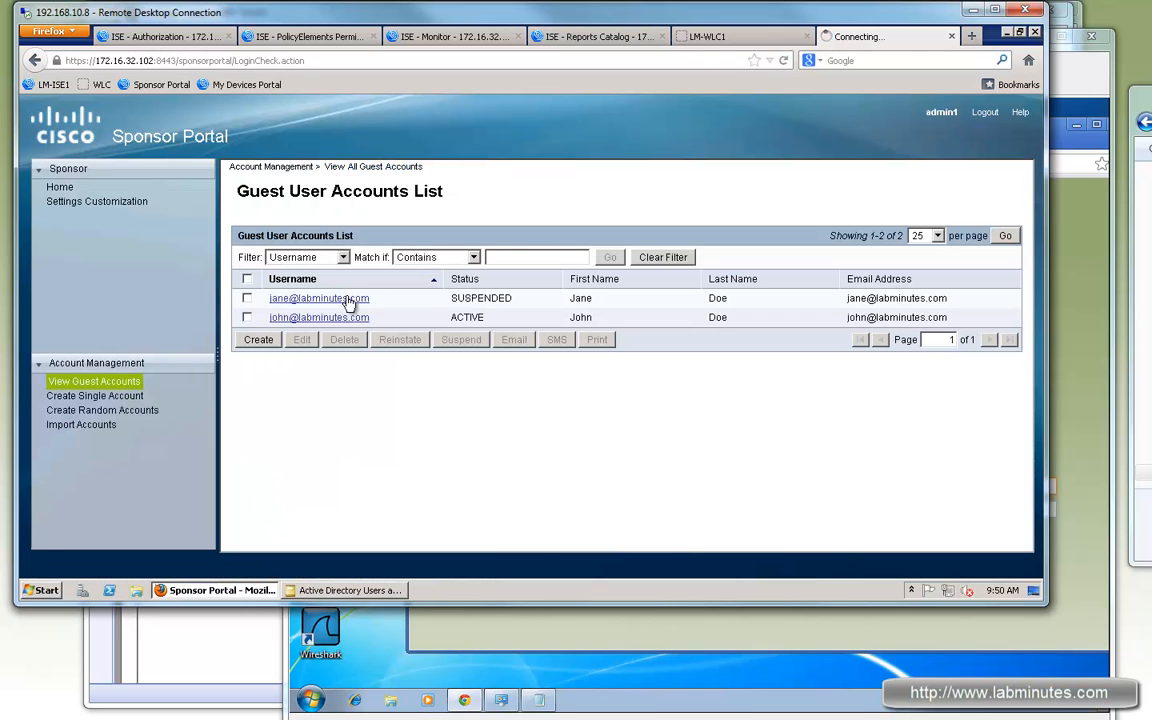
left_click(300, 298)
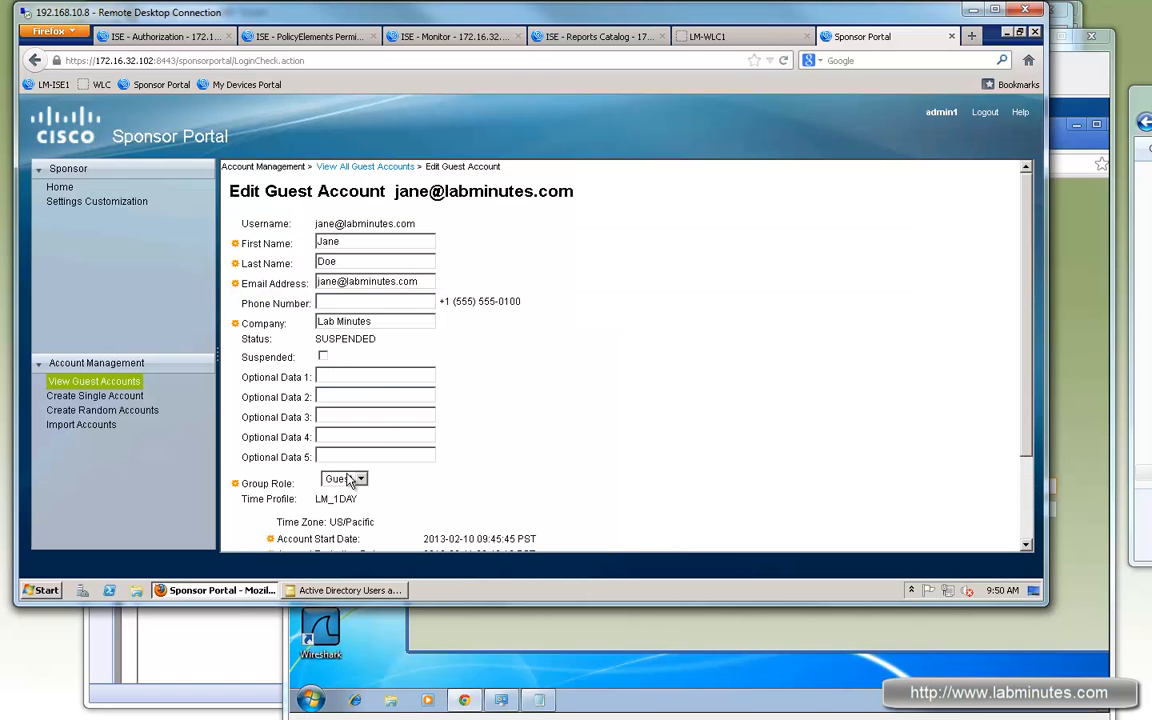
scroll(350, 480, "down", 2)
left_click(250, 537)
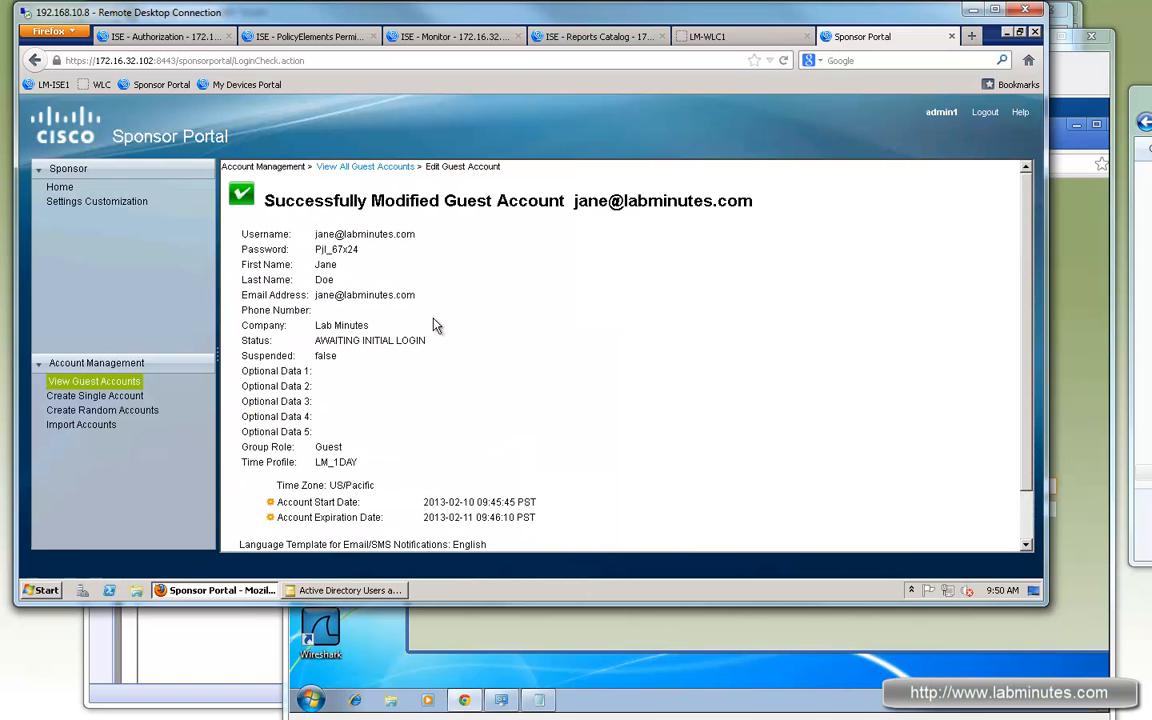
left_click(108, 381)
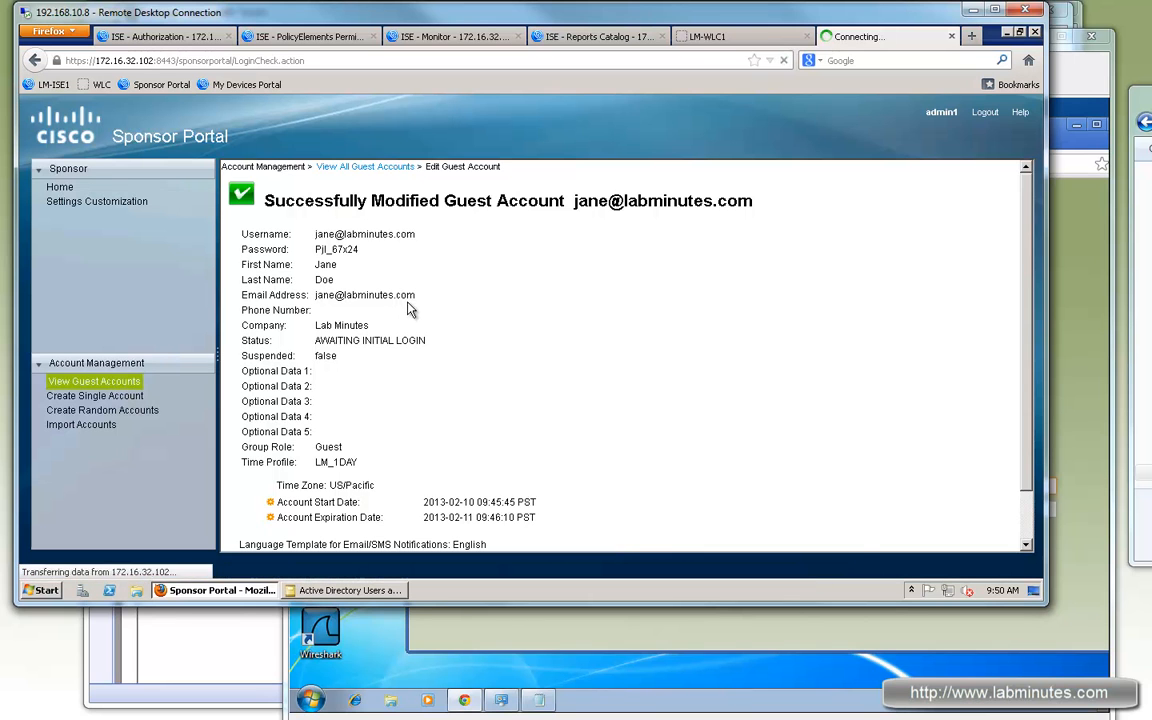
left_click(247, 298)
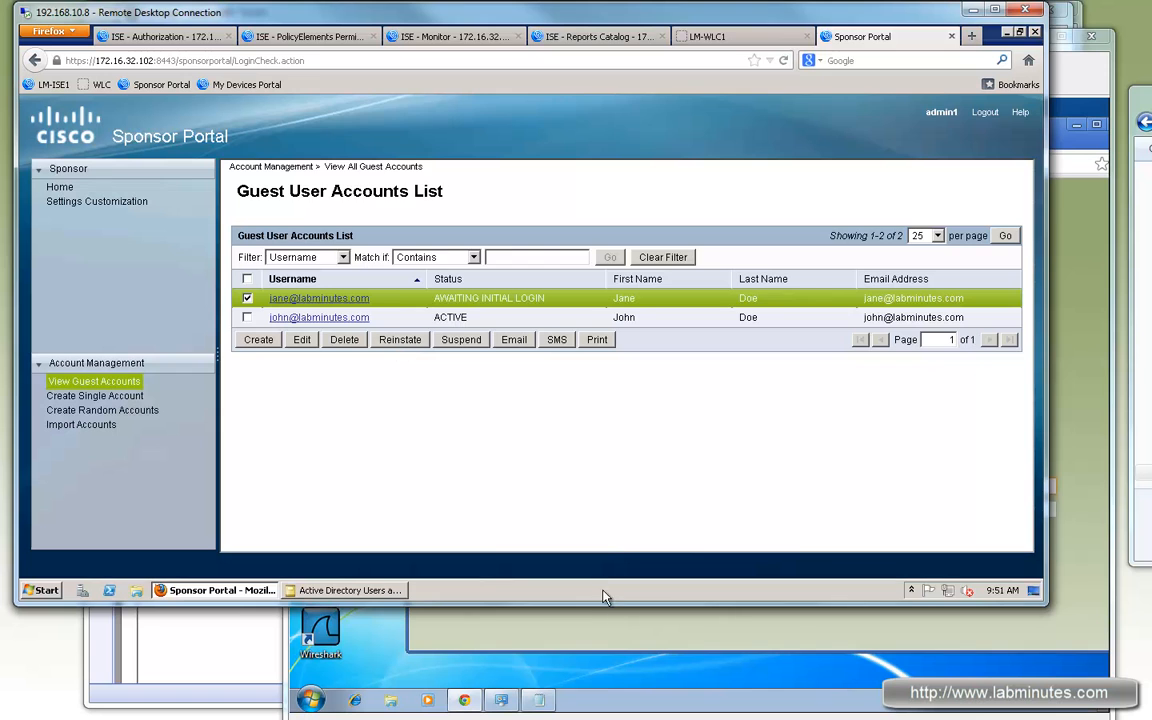
left_click(635, 642)
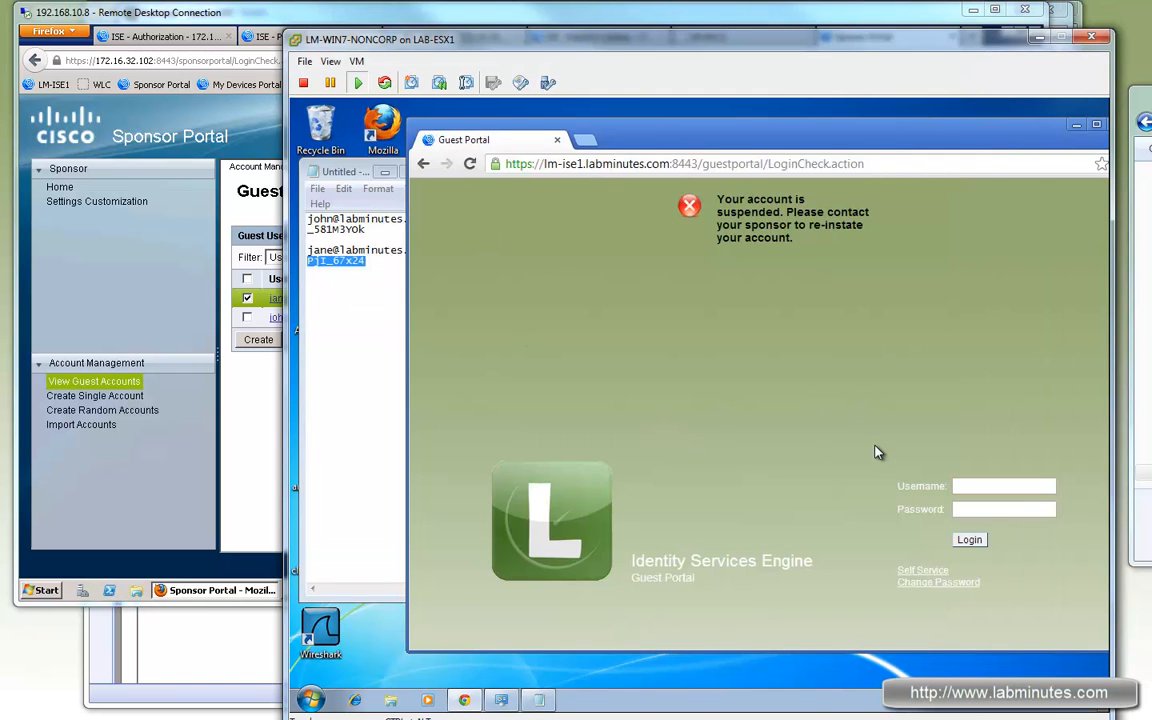
Step: Fill the guest's username and password from the notes and open the Change Password form
left_click(430, 249)
left_click_drag(435, 249, 297, 253)
left_click_drag(991, 491, 991, 491)
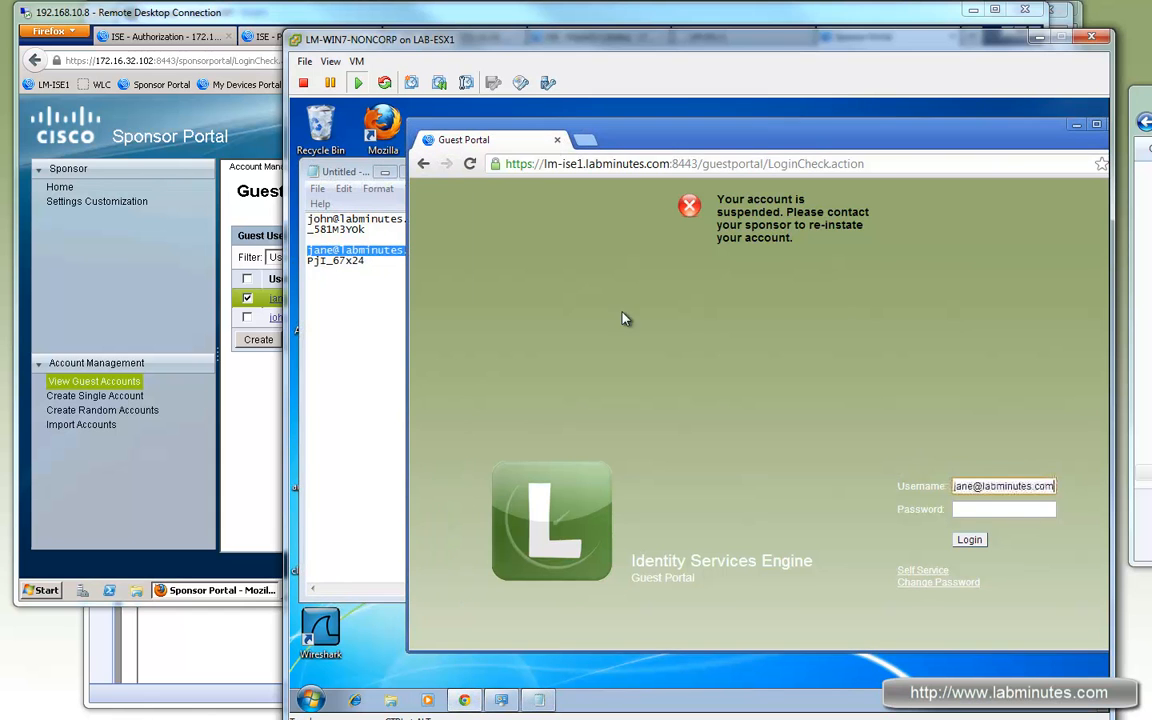
left_click_drag(370, 266, 298, 261)
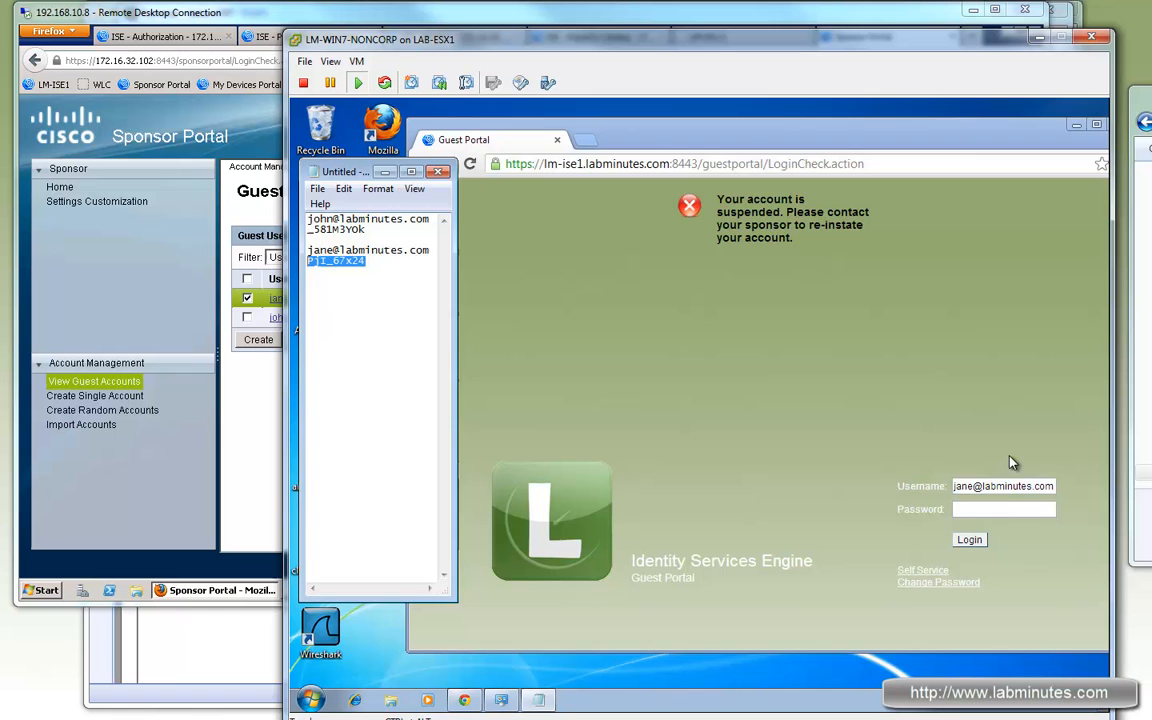
left_click(998, 508)
left_click(973, 586)
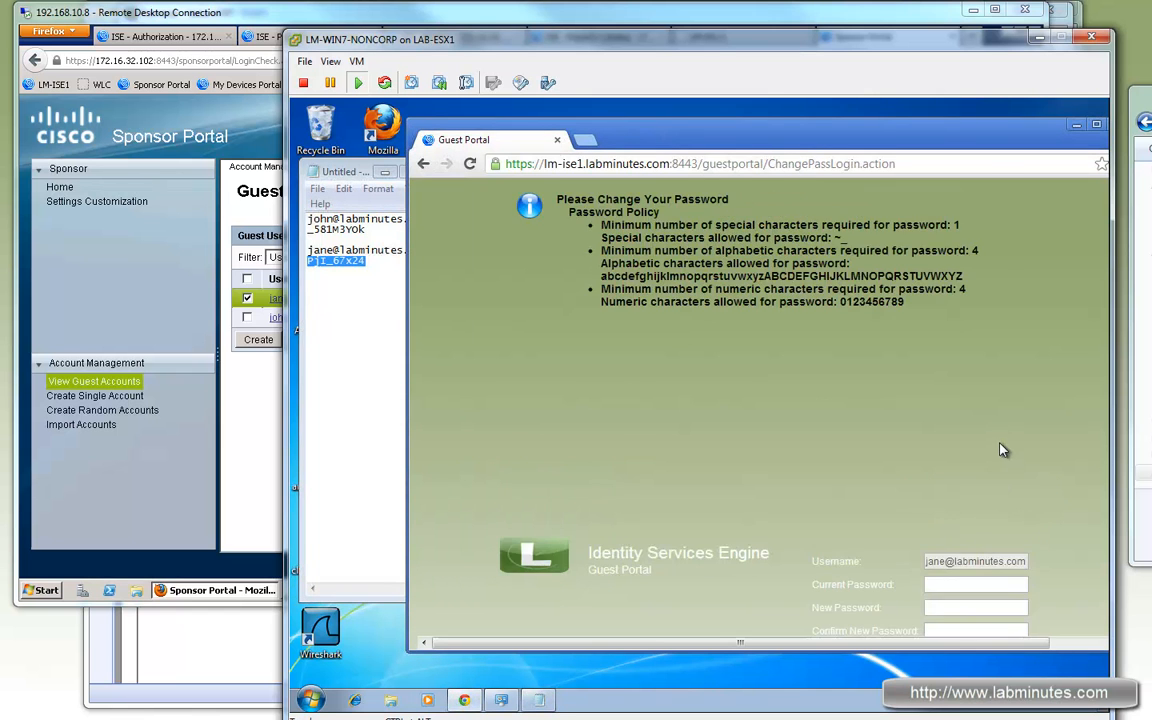
left_click(978, 431)
left_click(352, 268)
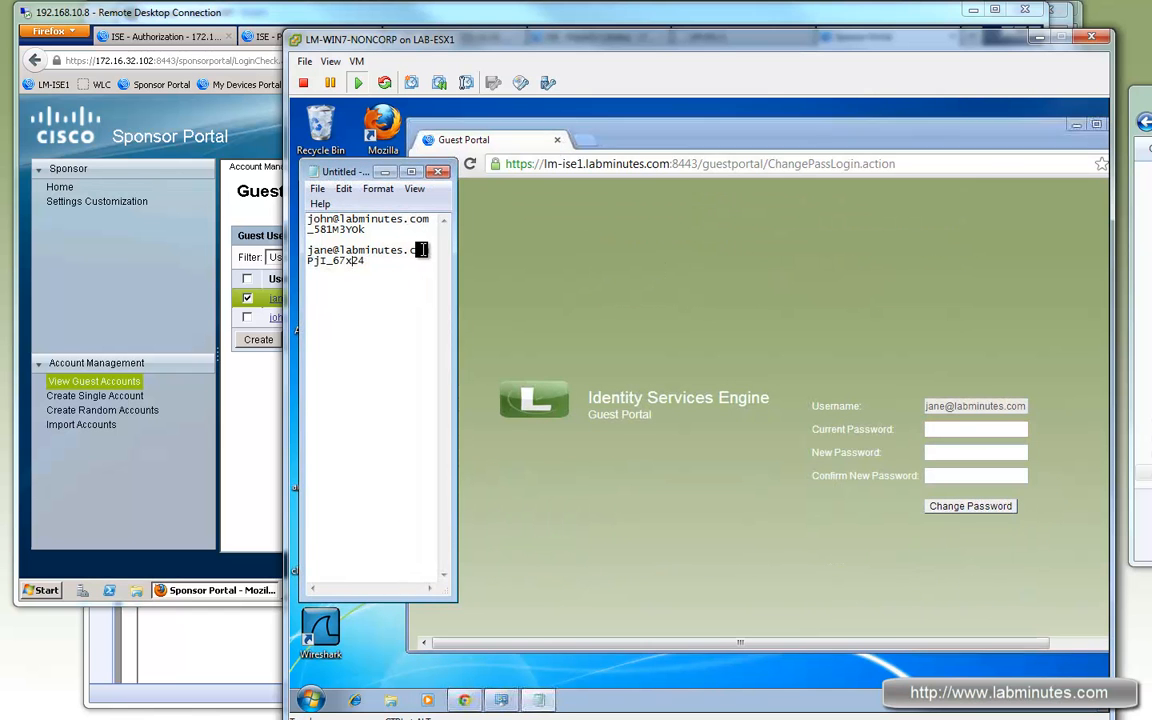
left_click_drag(429, 250, 307, 250)
left_click_drag(427, 252, 305, 262)
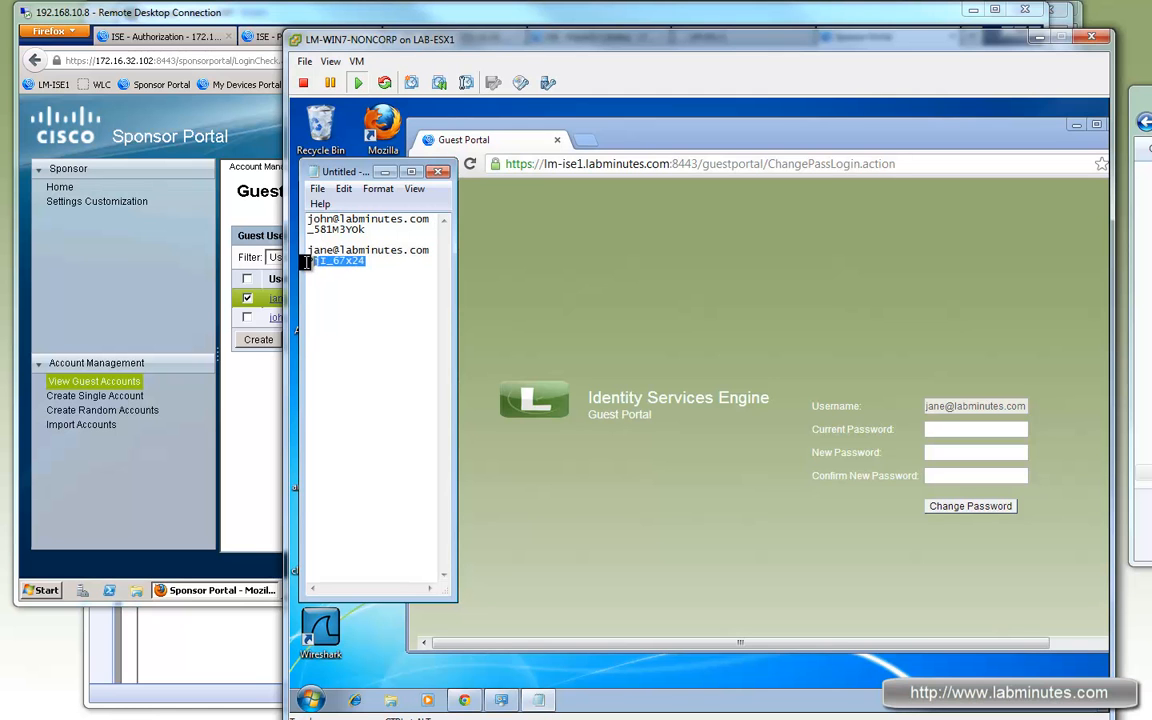
left_click(946, 431)
key("ctrl+v")
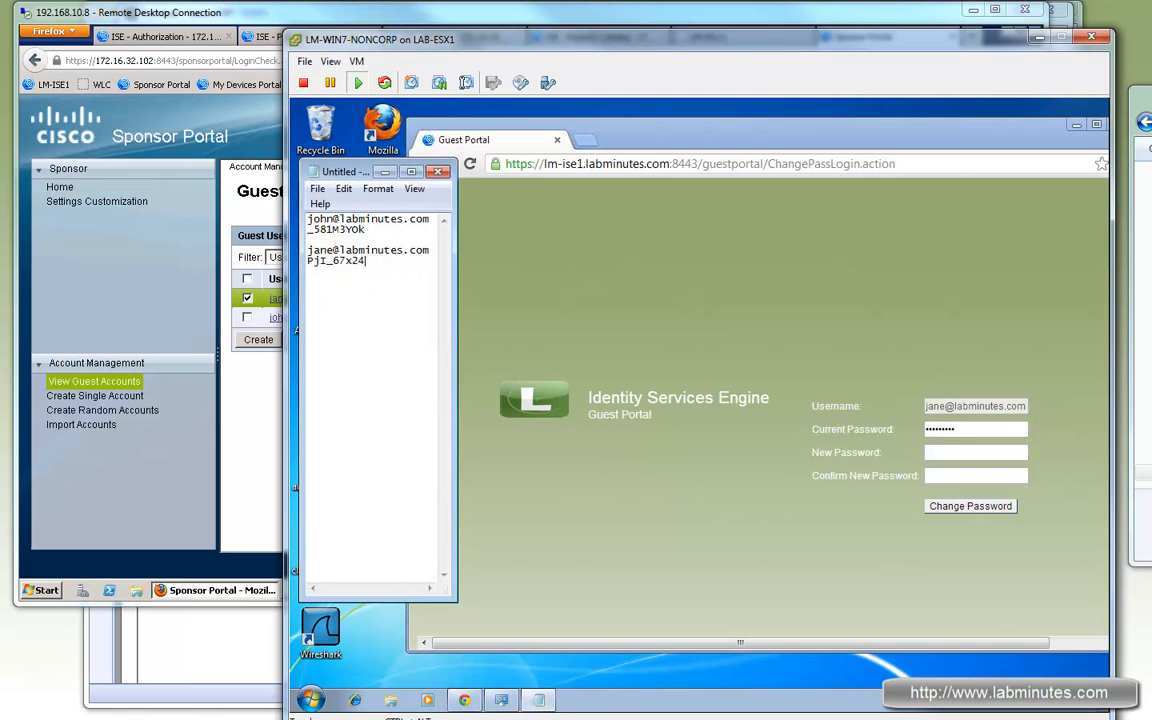
key("shift+Left")
key("shift+Left")
key("shift+Left")
key("shift+Left")
key("shift+Home")
key("ctrl+c")
left_click(395, 284)
key("ctrl+v")
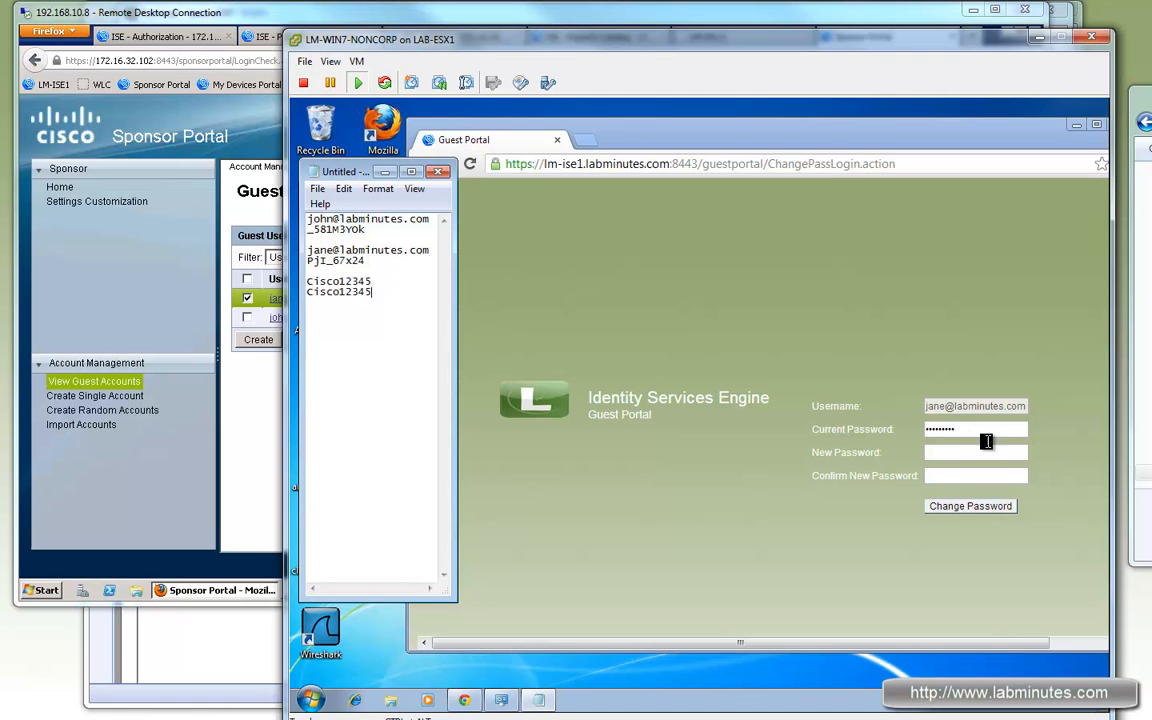
Step: Submit the new password twice; the portal rejects it for lacking a special character
left_click(985, 452)
key("ctrl+v")
left_click(985, 475)
key("ctrl+v")
left_click(970, 506)
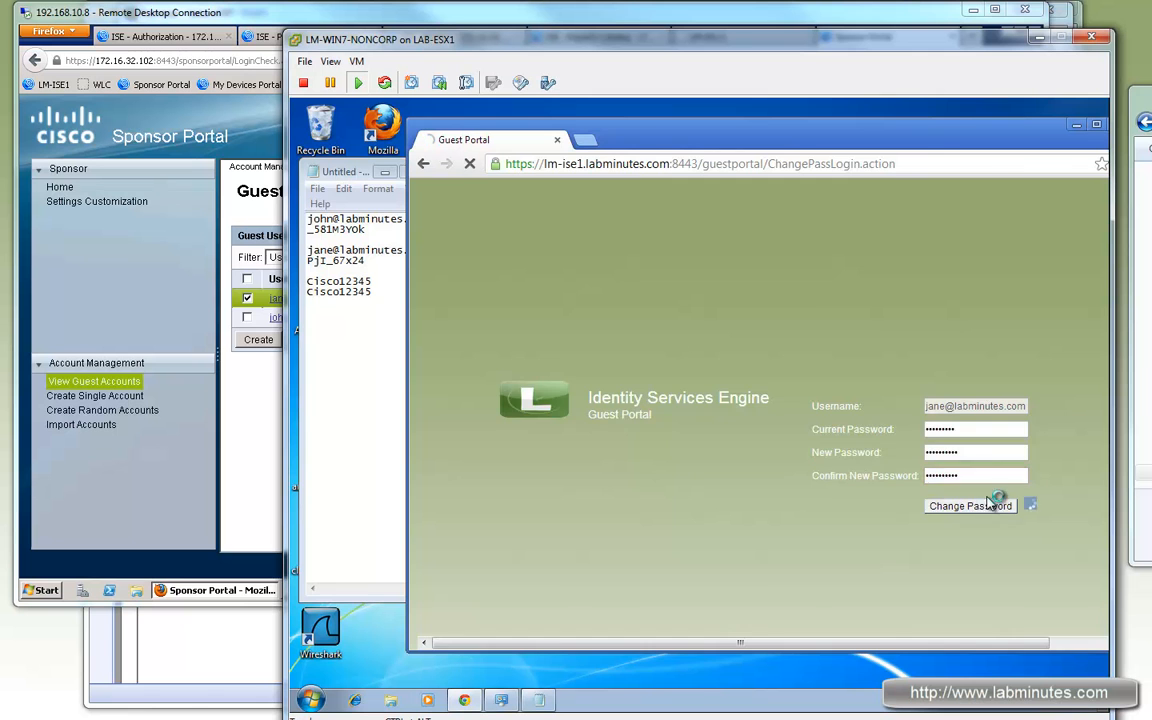
Step: Resubmit a corrected new password containing an underscore in both new-password fields
left_click_drag(746, 224, 598, 218)
left_click(750, 236)
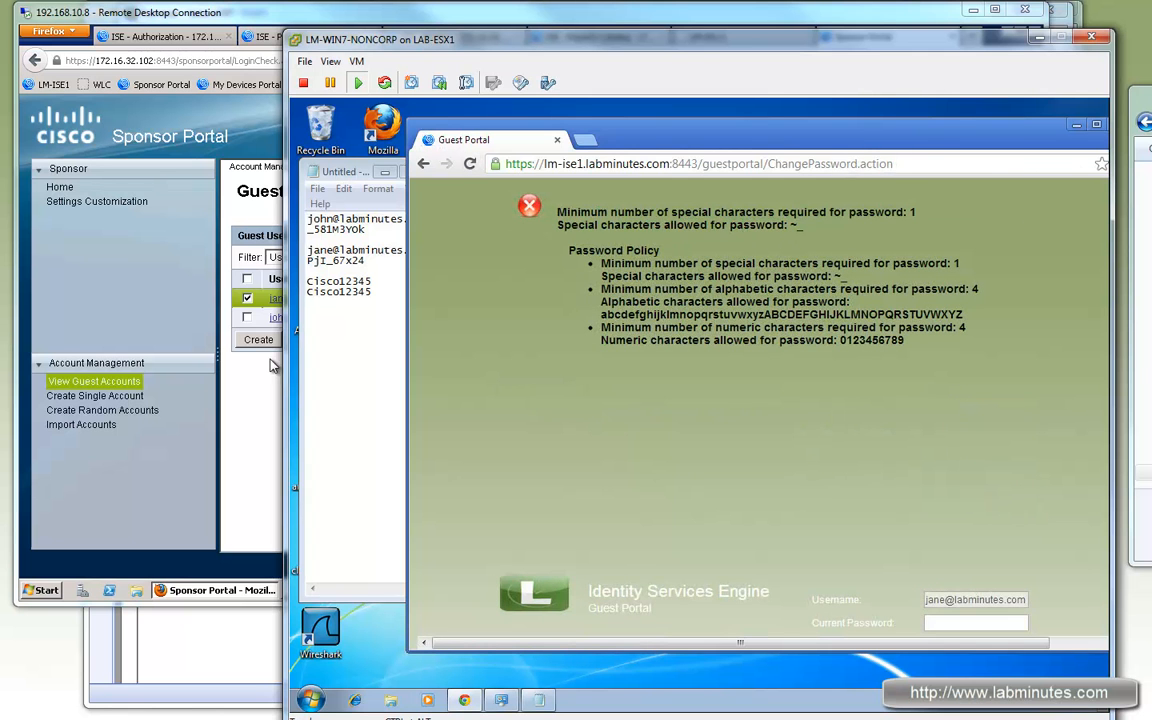
left_click(378, 283)
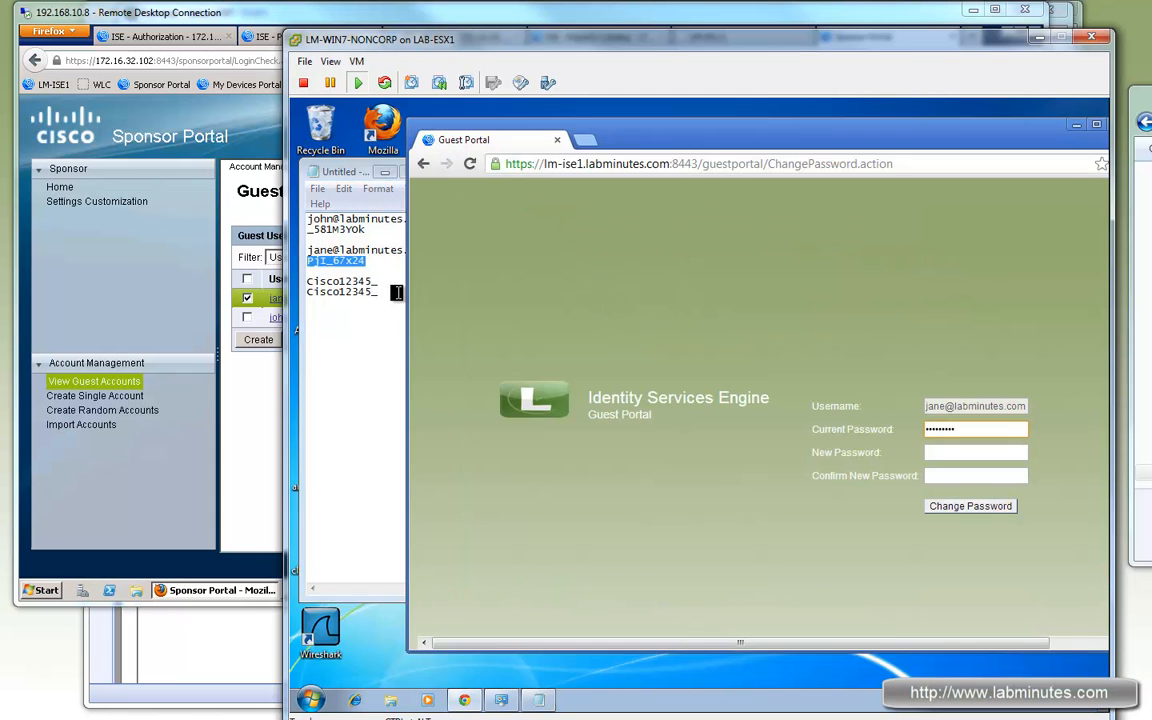
left_click_drag(385, 291, 305, 292)
left_click(975, 452)
key("ctrl+v")
left_click(972, 476)
key("ctrl+v")
left_click(968, 506)
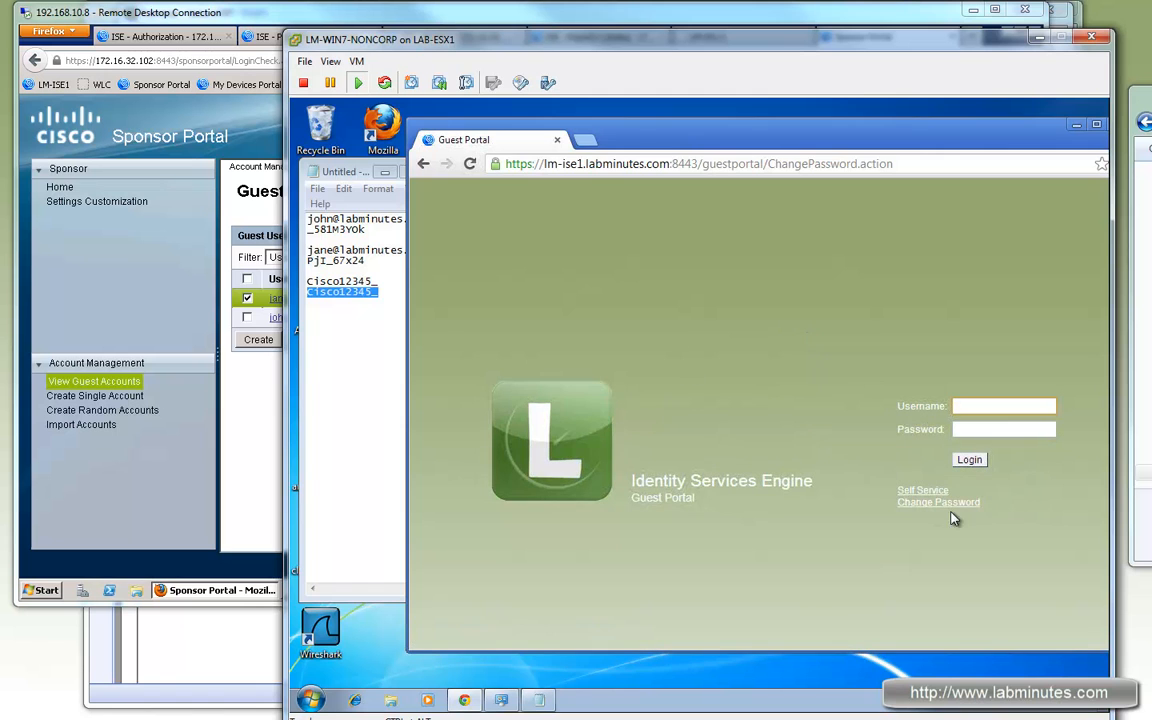
Step: Log in to the Guest Portal with the guest's username and new password
left_click(380, 262)
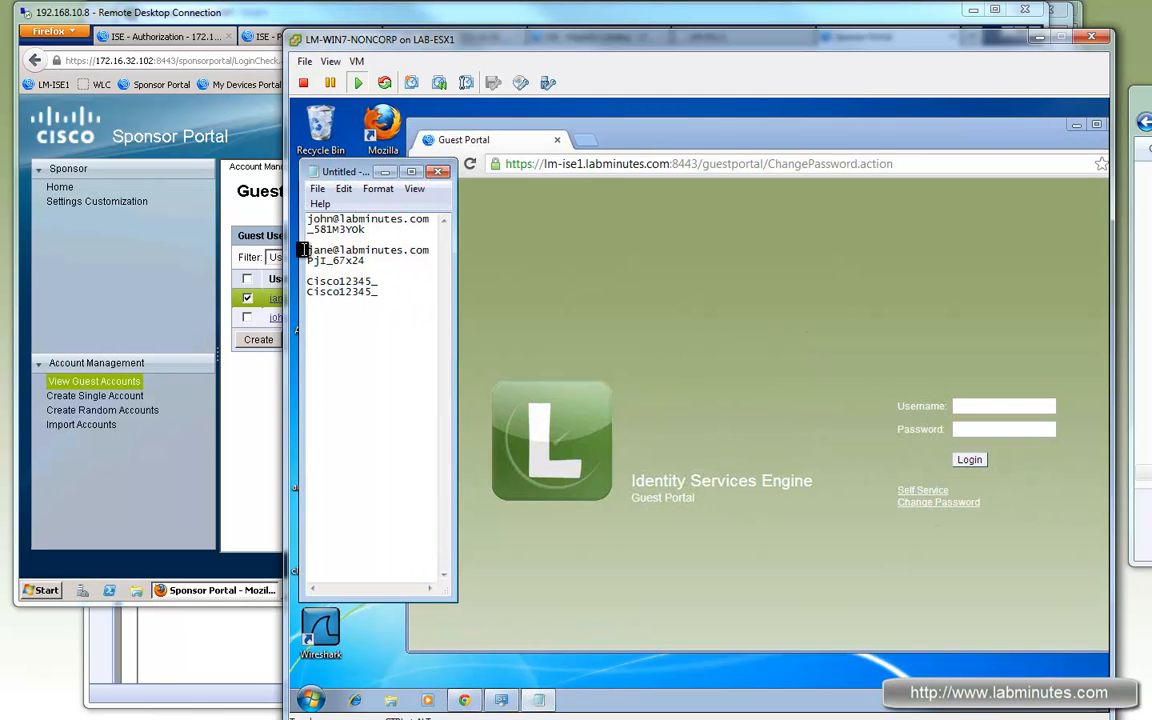
left_click_drag(306, 249, 430, 250)
key("ctrl+c")
left_click(977, 410)
key("ctrl+v")
left_click_drag(378, 281, 309, 281)
key("ctrl+c")
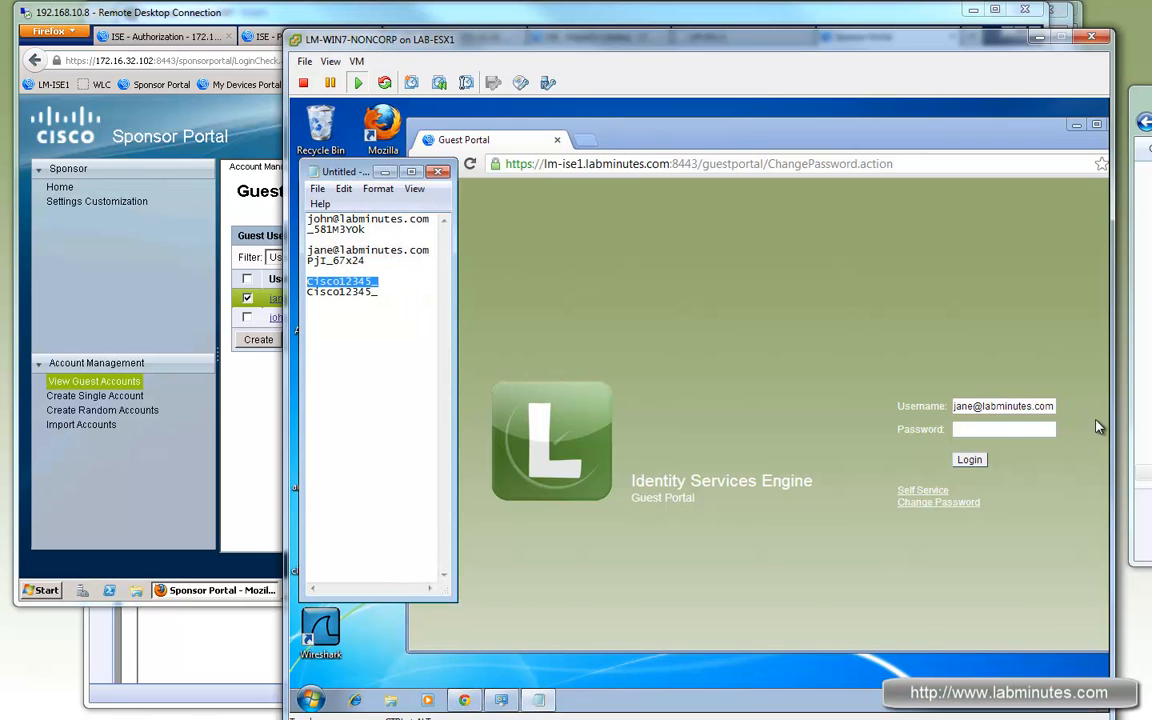
left_click(1003, 429)
key("ctrl+v")
left_click(969, 459)
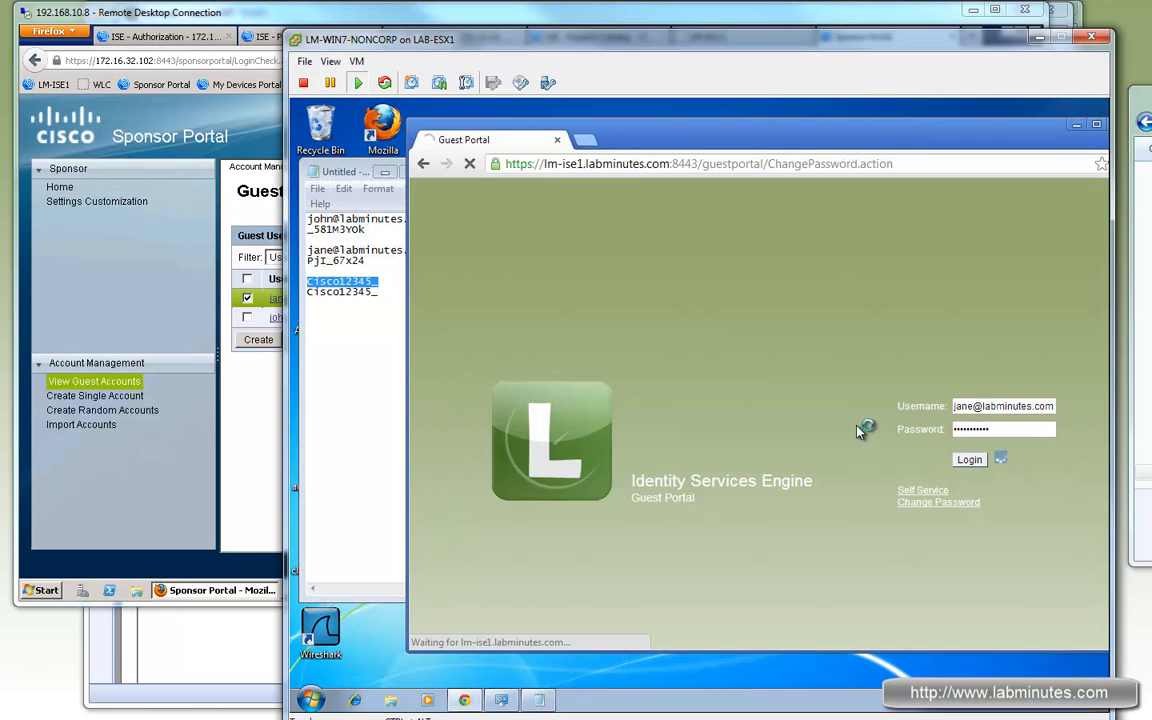
Step: Review the Login Successful message and browse to cisco.com
left_click_drag(445, 281, 555, 286)
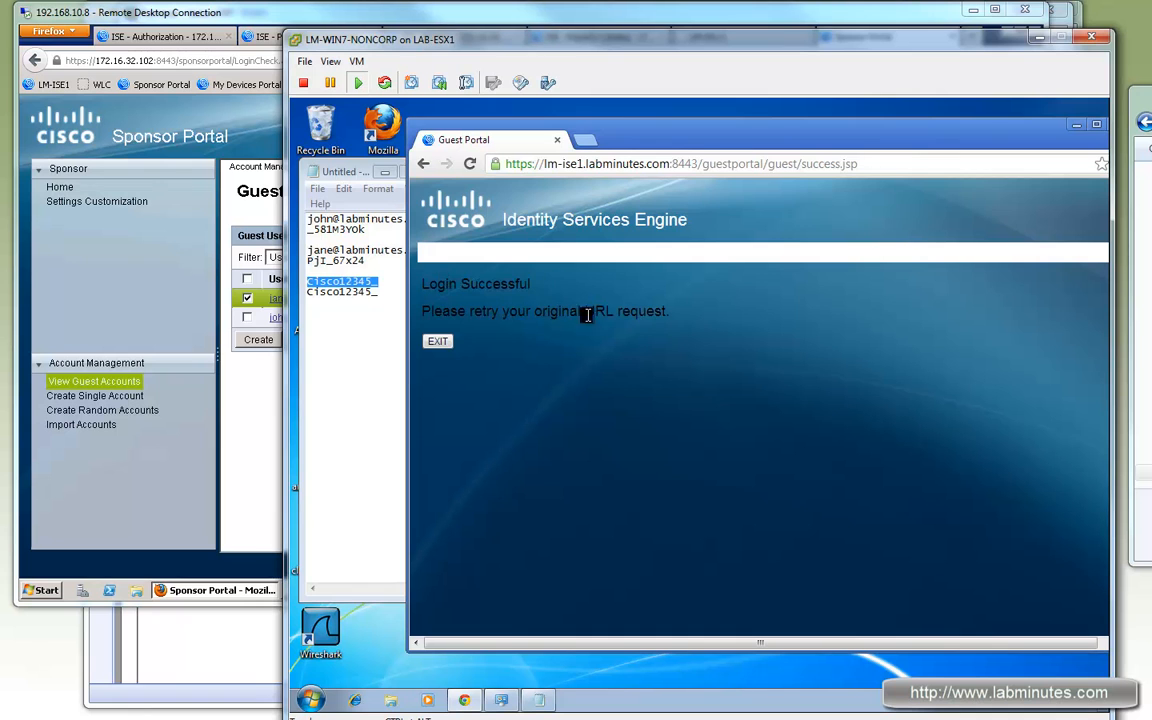
mouse_move(622, 313)
left_mouse_down()
mouse_move(442, 313)
mouse_move(632, 312)
left_mouse_up()
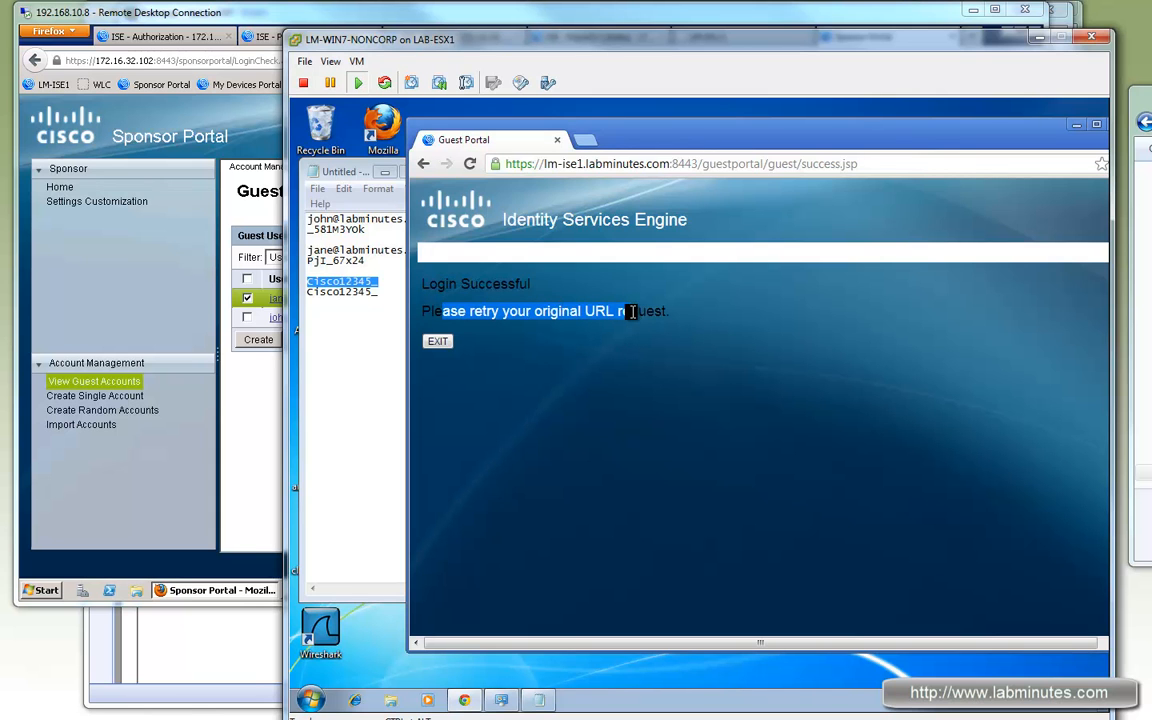
left_click(582, 391)
left_click_drag(646, 312, 450, 313)
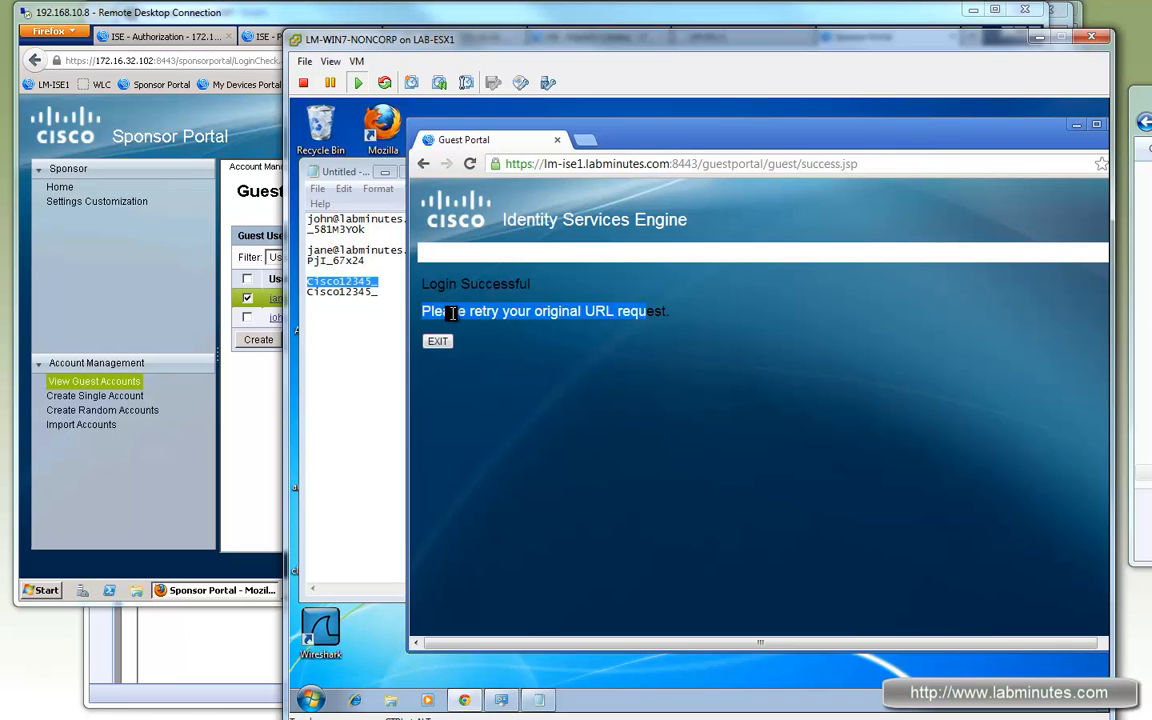
left_click(886, 169)
type("cisco.com")
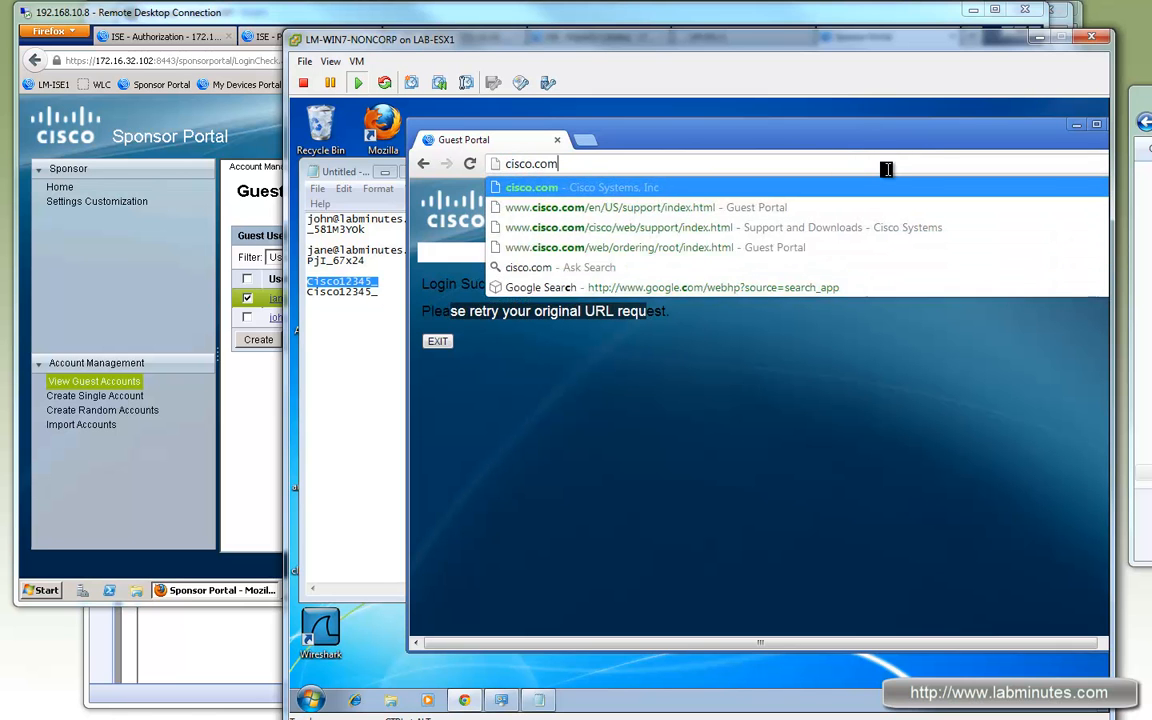
key("Return")
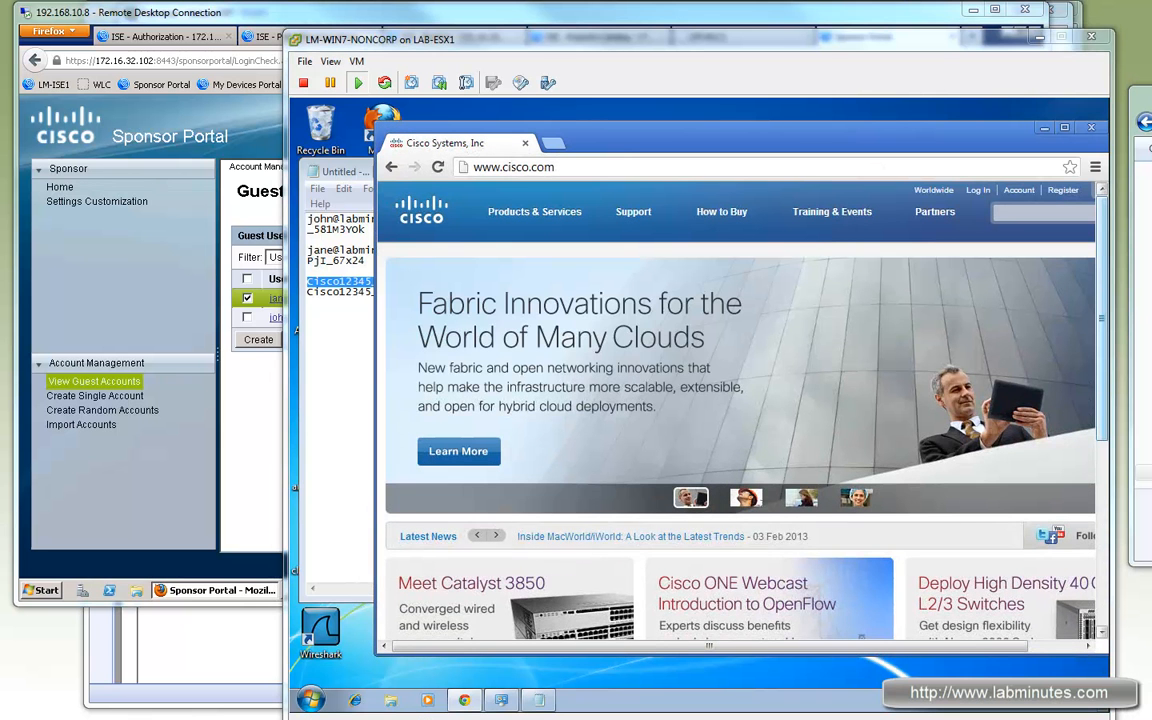